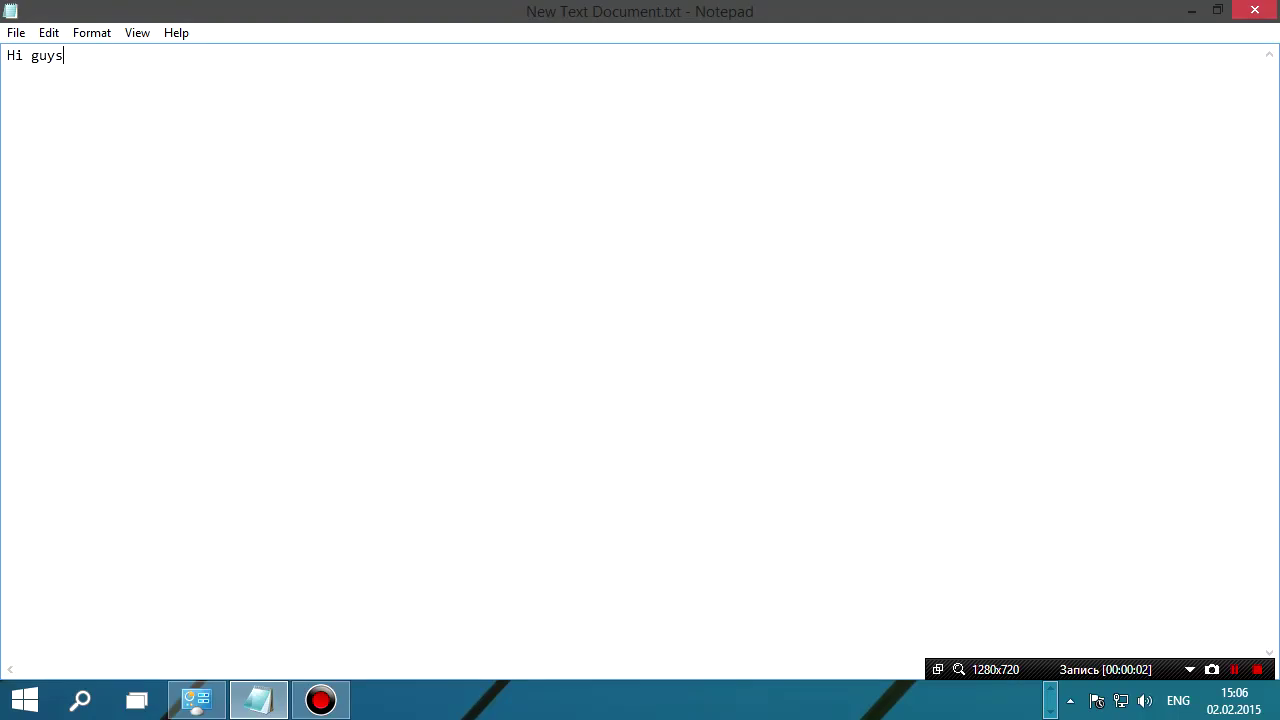
Write the American Dad! logo intro, 'Ok lets go' and 'Need download american dad font' in Notepad.
{"action": "type", "text": ", i tooday"}
{"action": "type", "text": "ake "}
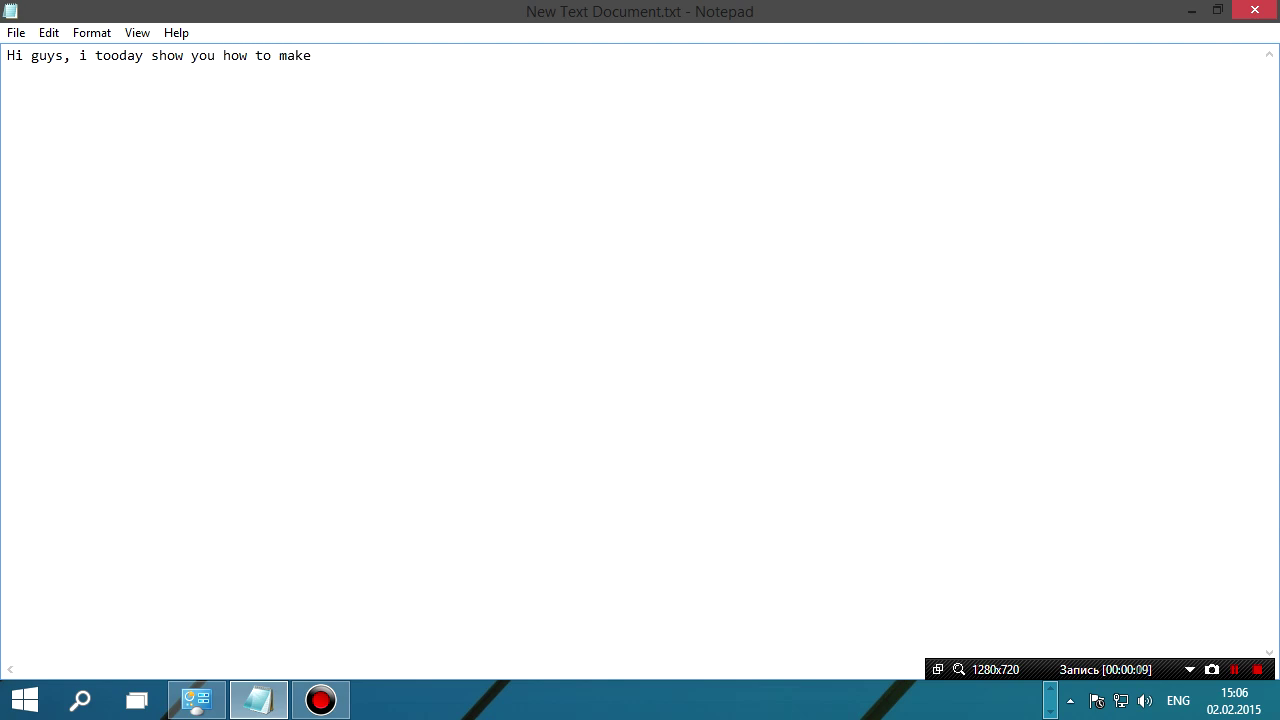
{"action": "type", "text": "Logo like \"American Dad!"}
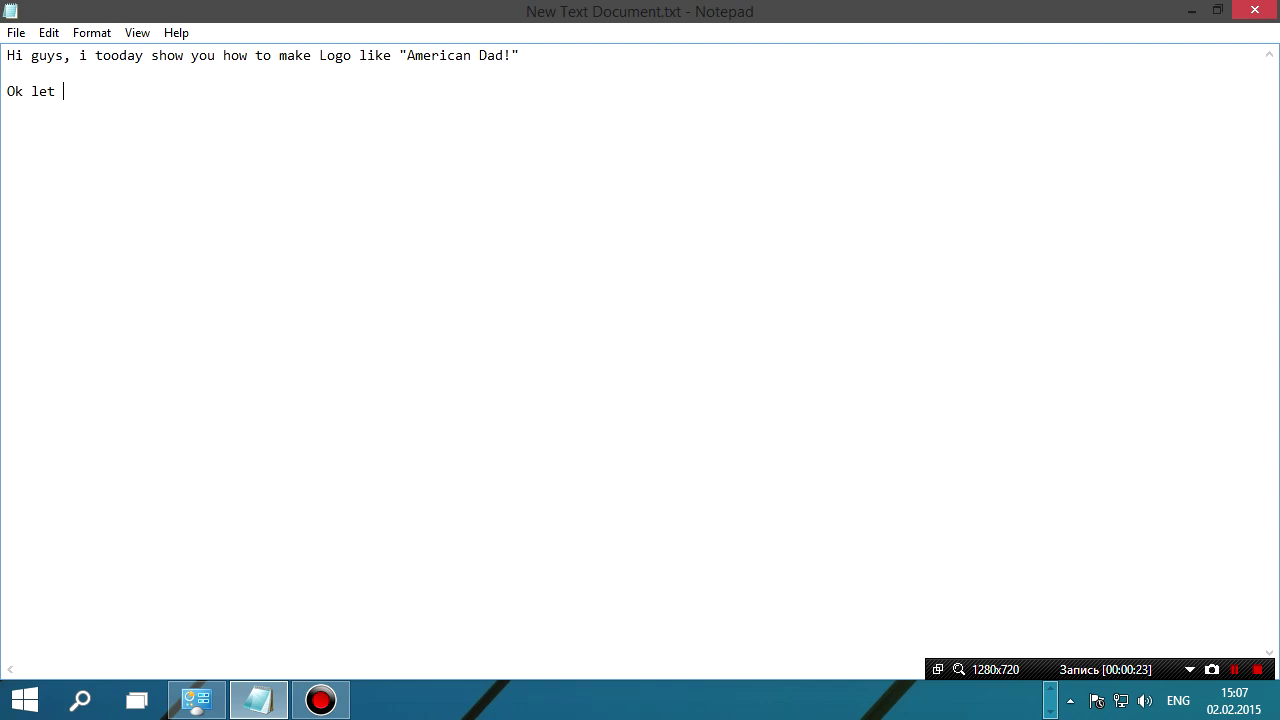
{"action": "type", "text": "Ok let go"}
{"action": "type", "text": "s"}
{"action": "key", "text": "Down"}
{"action": "type", "text": "me"}
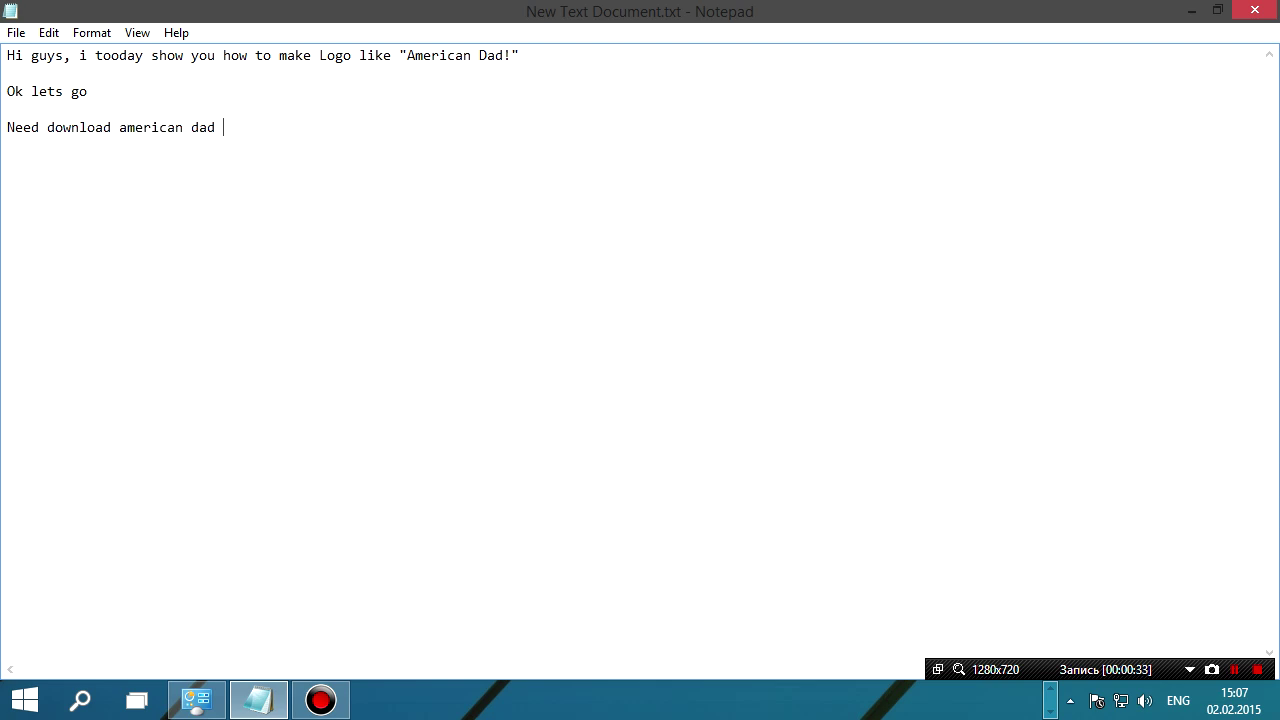
{"action": "left_click", "coordinate": [1051, 690]}
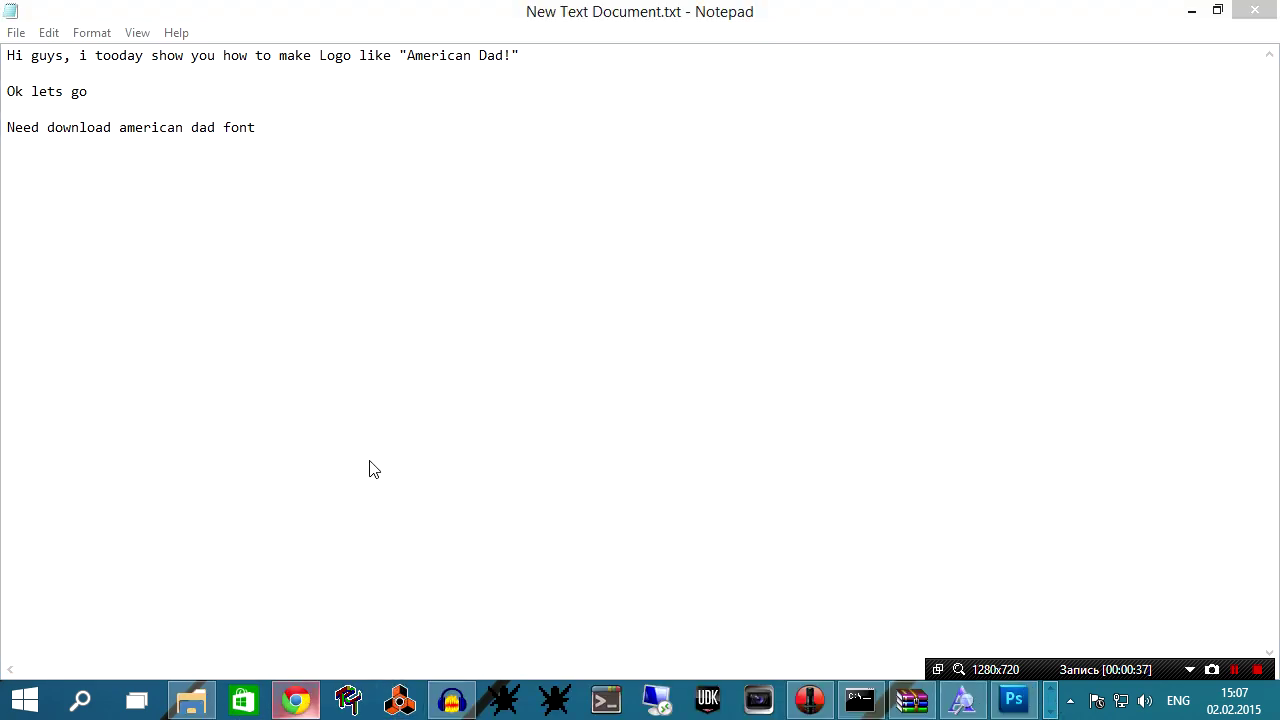
Paste the seeklogo American Dad font page link from Chrome into the Notepad note.
{"action": "key", "text": "alt+Tab"}
{"action": "scroll", "coordinate": [210, 240], "scroll_direction": "down", "scroll_amount": 2}
{"action": "left_click", "coordinate": [340, 42]}
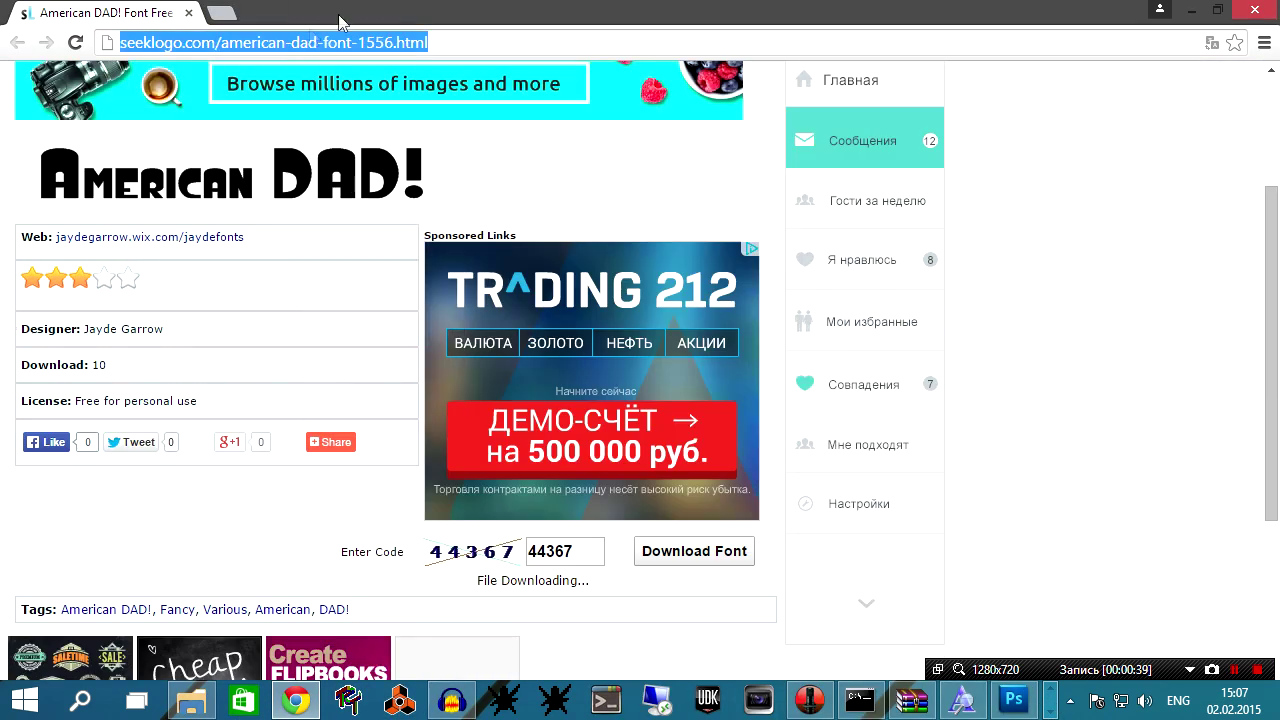
{"action": "left_click", "coordinate": [295, 700]}
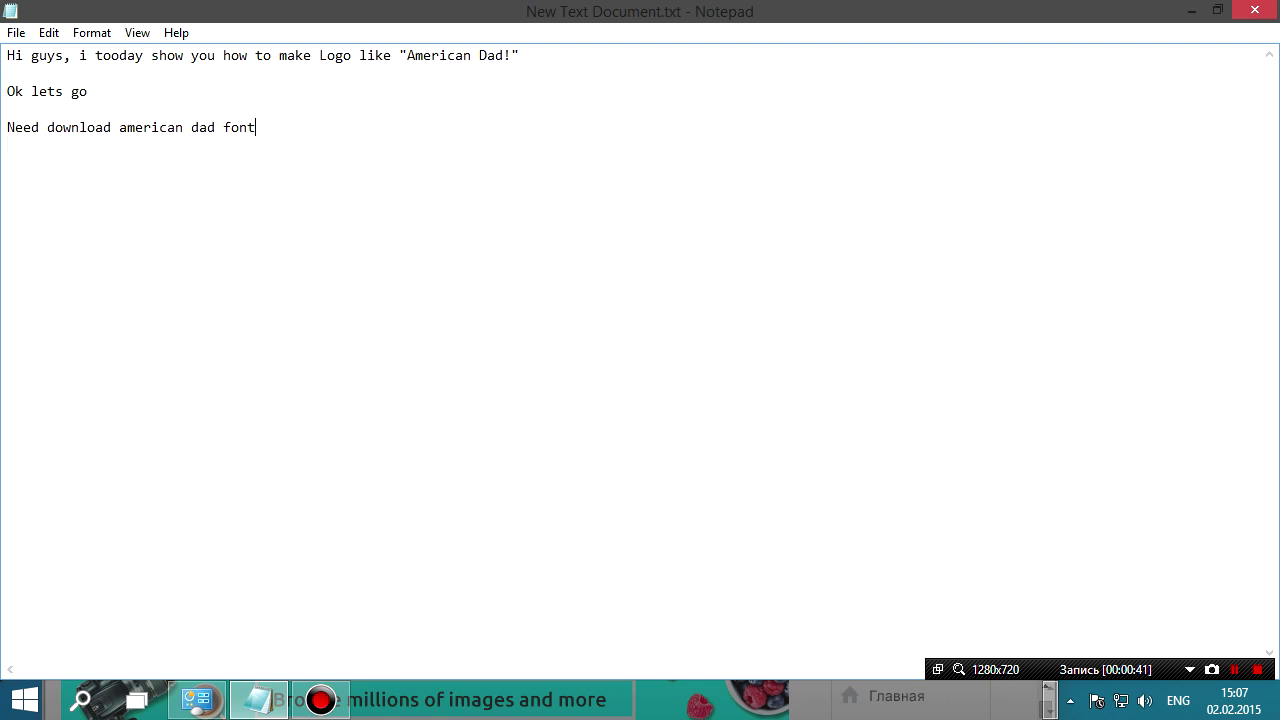
{"action": "type", "text": "http://seeklogo.com/american-dad-font-1556.html"}
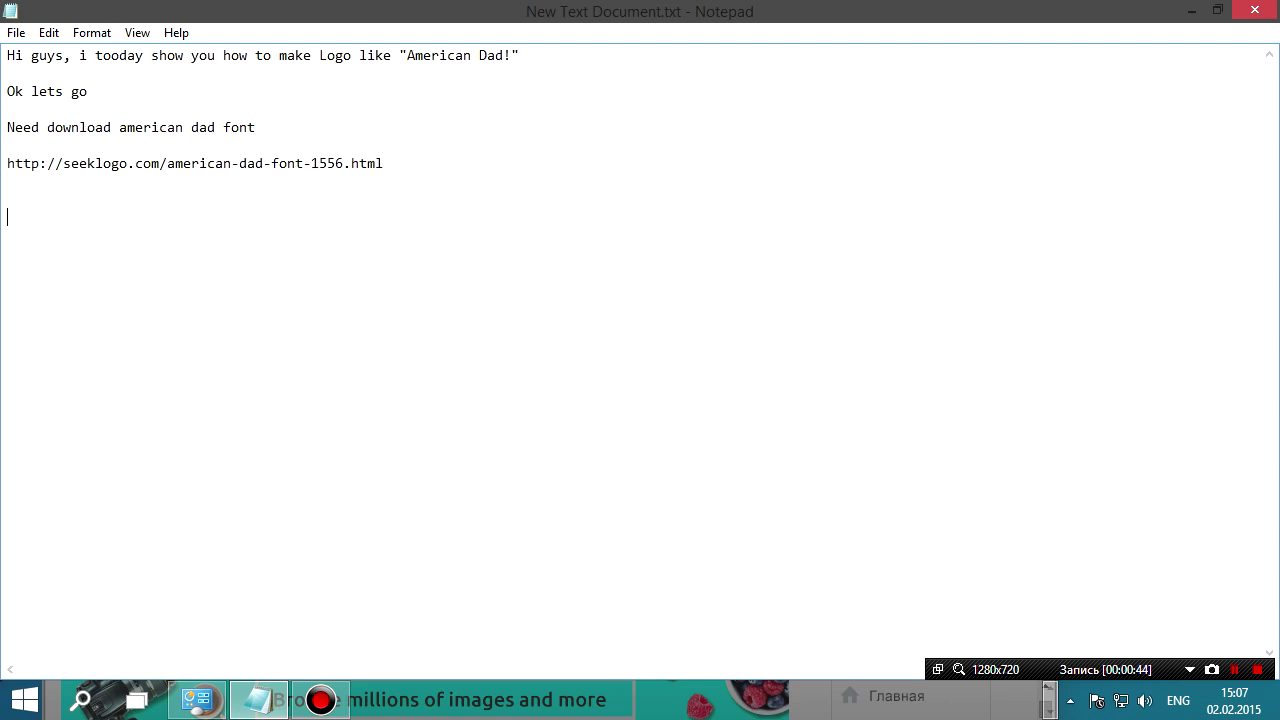
Add the note that the link is in the description, plus 'Step One: open Photoshop'.
{"action": "type", "text": "pos"}
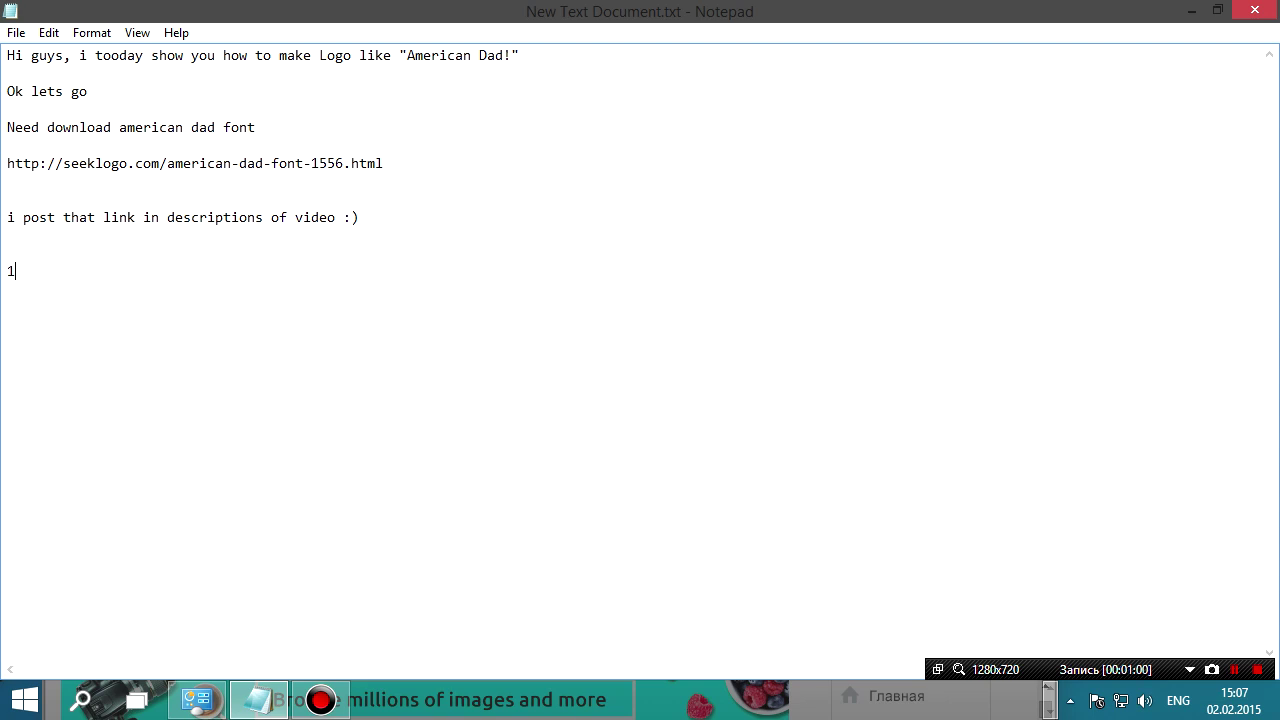
{"action": "key", "text": "BackSpace"}
{"action": "key", "text": "BackSpace"}
{"action": "type", "text": "tep One: open Photoshop"}
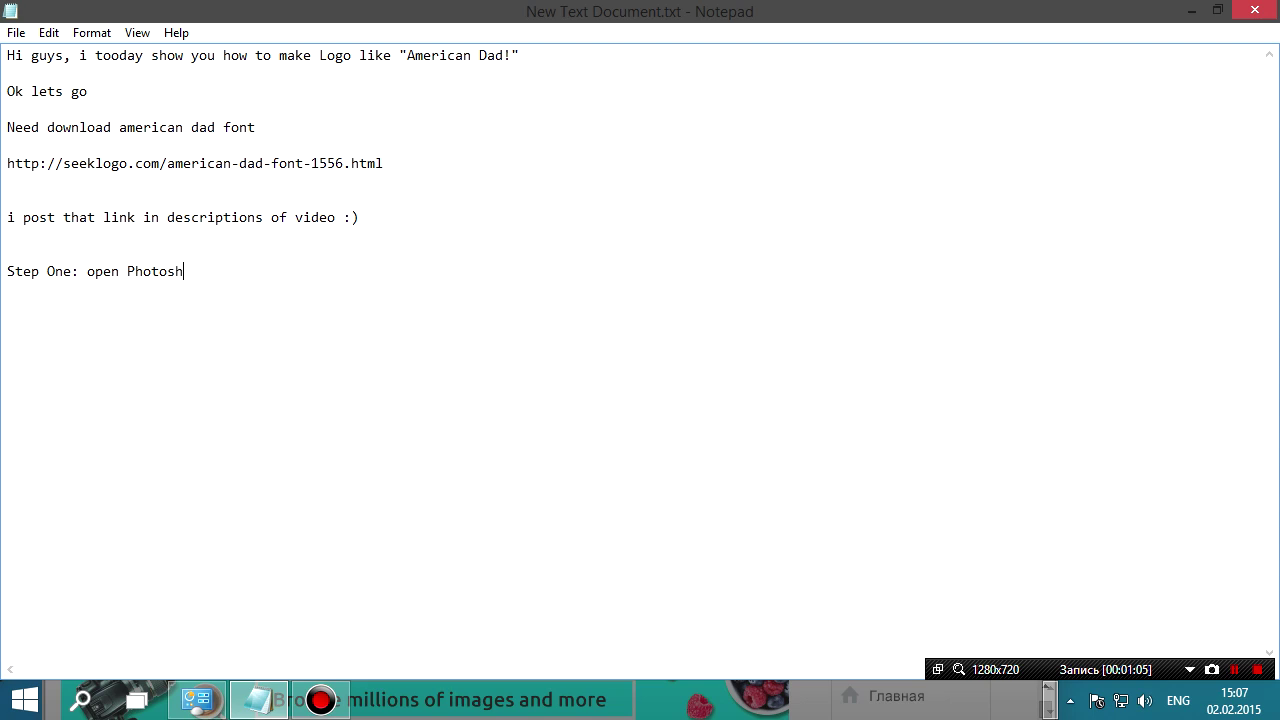
{"action": "left_click", "coordinate": [1047, 704]}
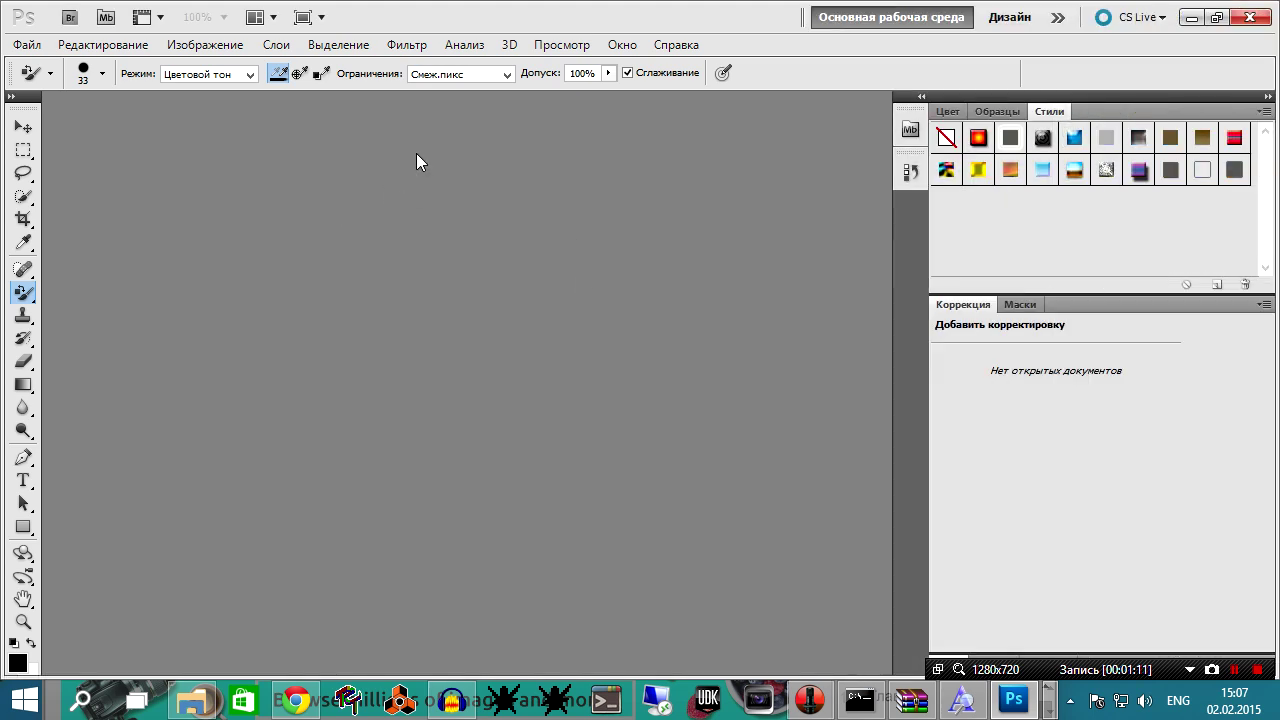
Look over Photoshop's empty workspace and File menu, then minimize Photoshop.
{"action": "left_click", "coordinate": [27, 45]}
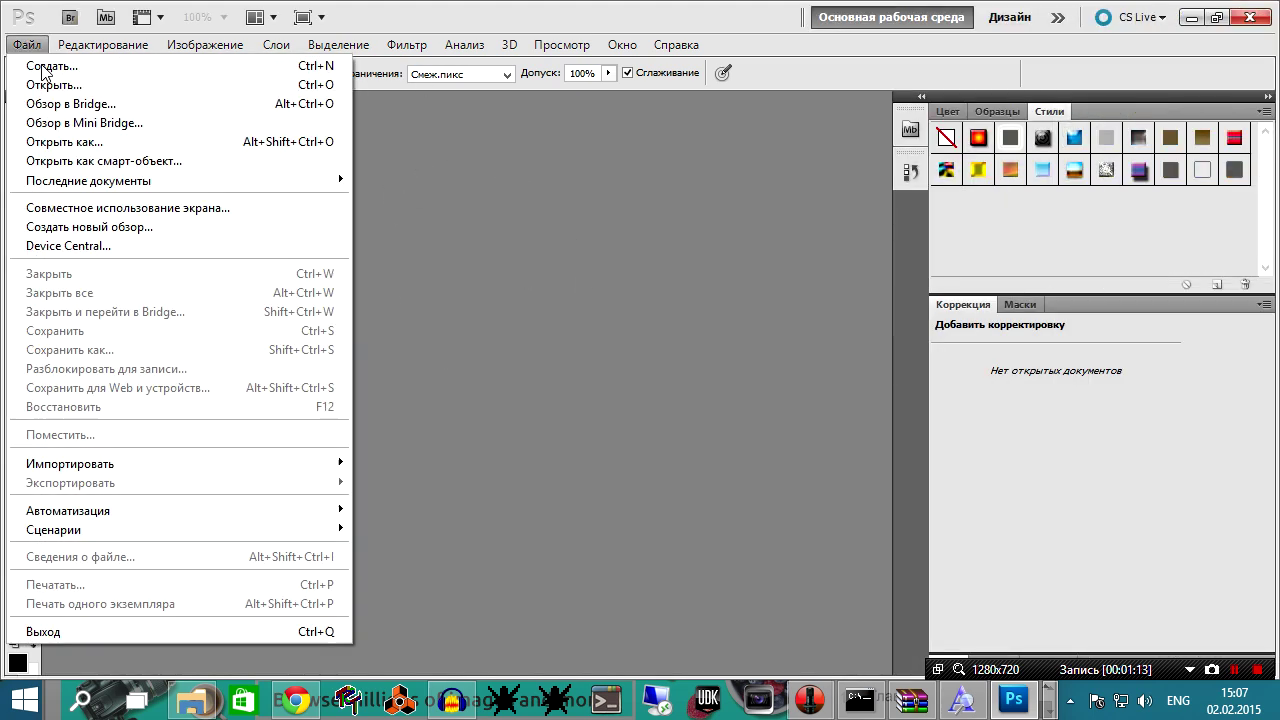
{"action": "left_click", "coordinate": [1191, 17]}
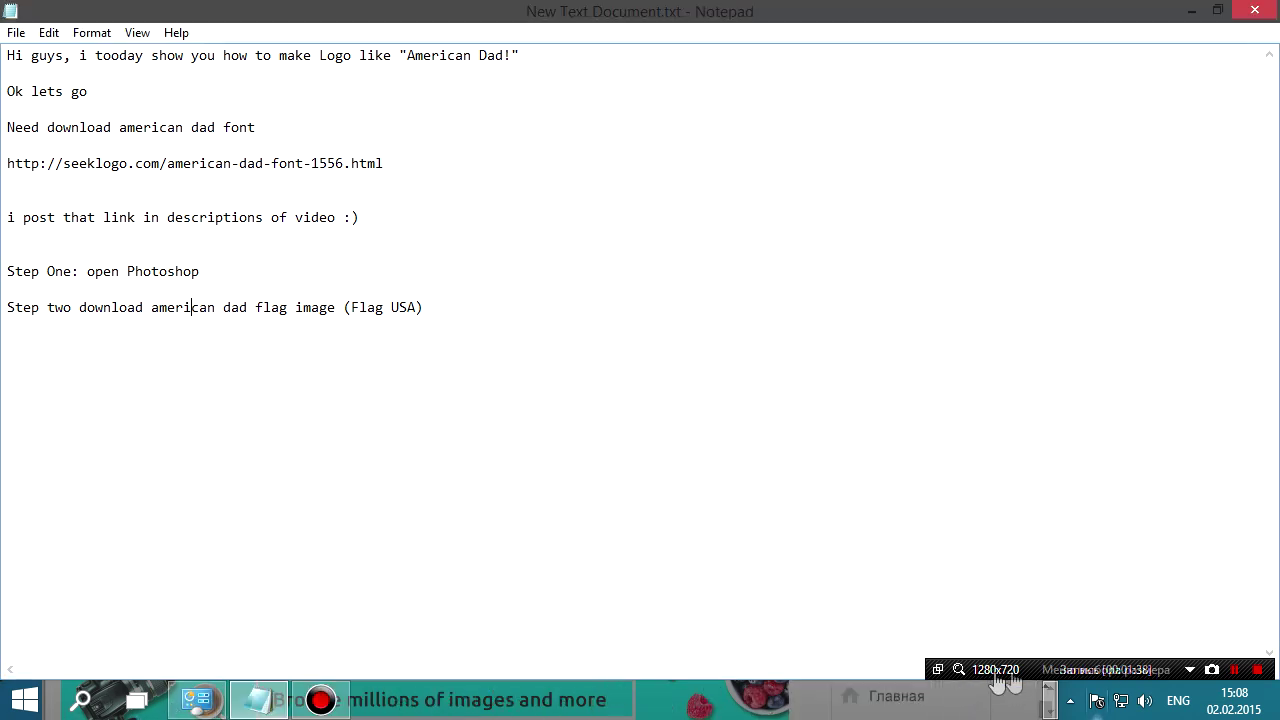
{"action": "left_click", "coordinate": [1070, 700]}
Restore Chrome and search Google in a new tab for 'American dad logo'.
{"action": "left_click", "coordinate": [1072, 602]}
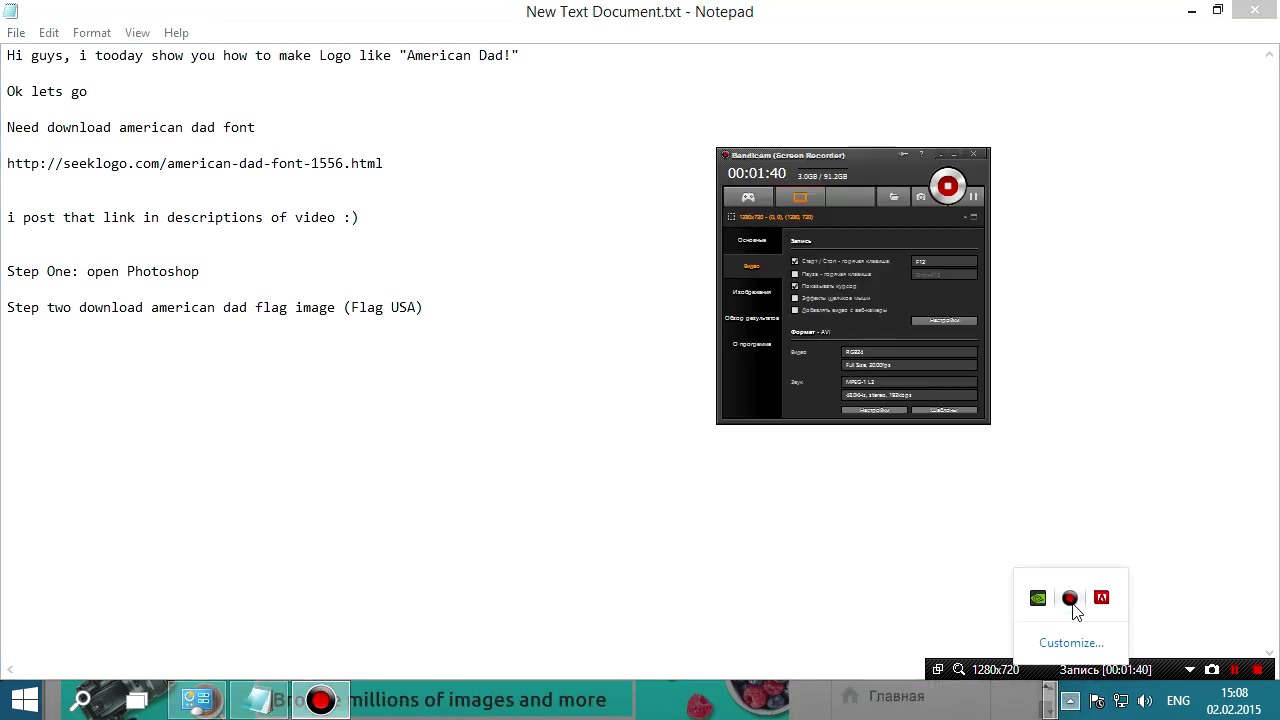
{"action": "left_click", "coordinate": [1070, 598]}
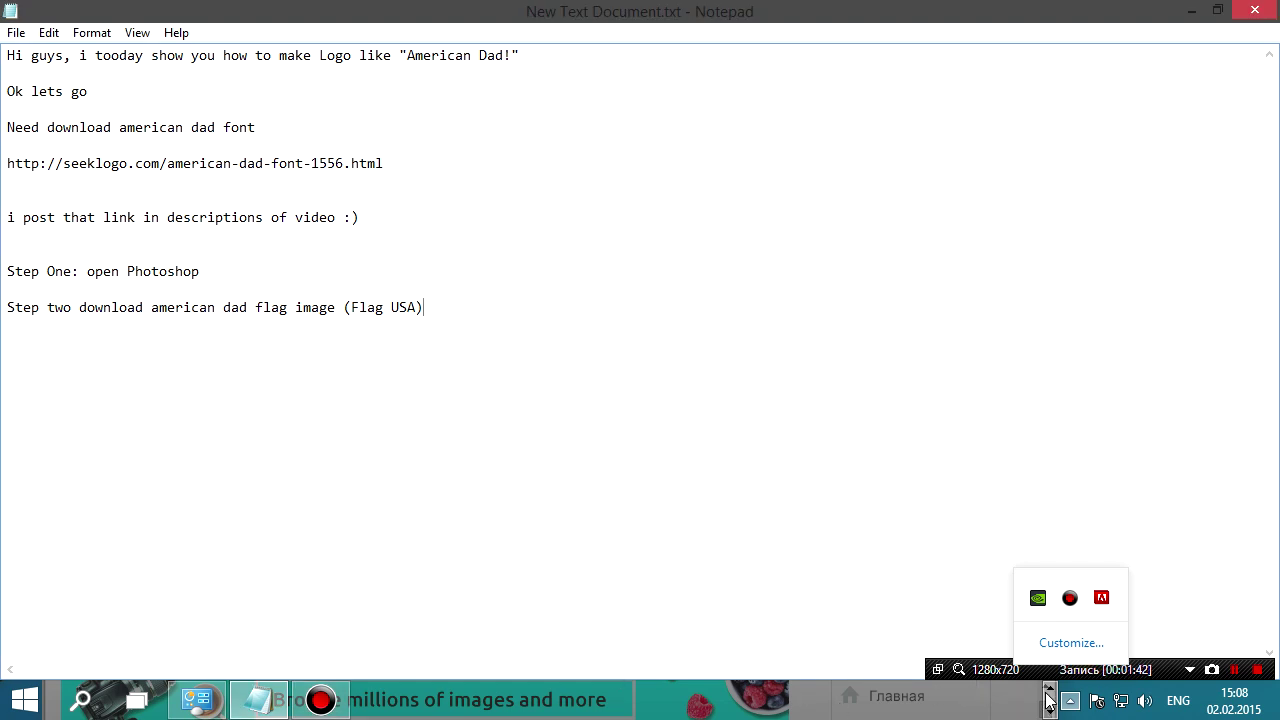
{"action": "left_click", "coordinate": [295, 700]}
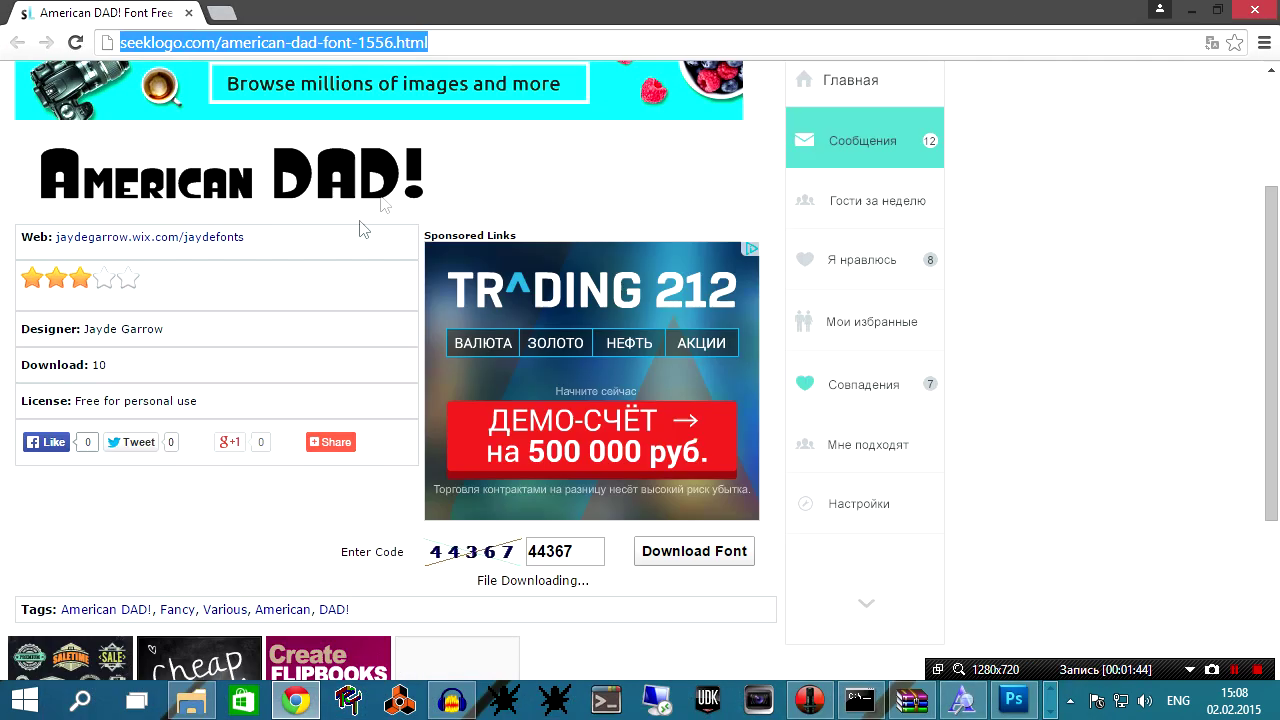
{"action": "left_click", "coordinate": [222, 12]}
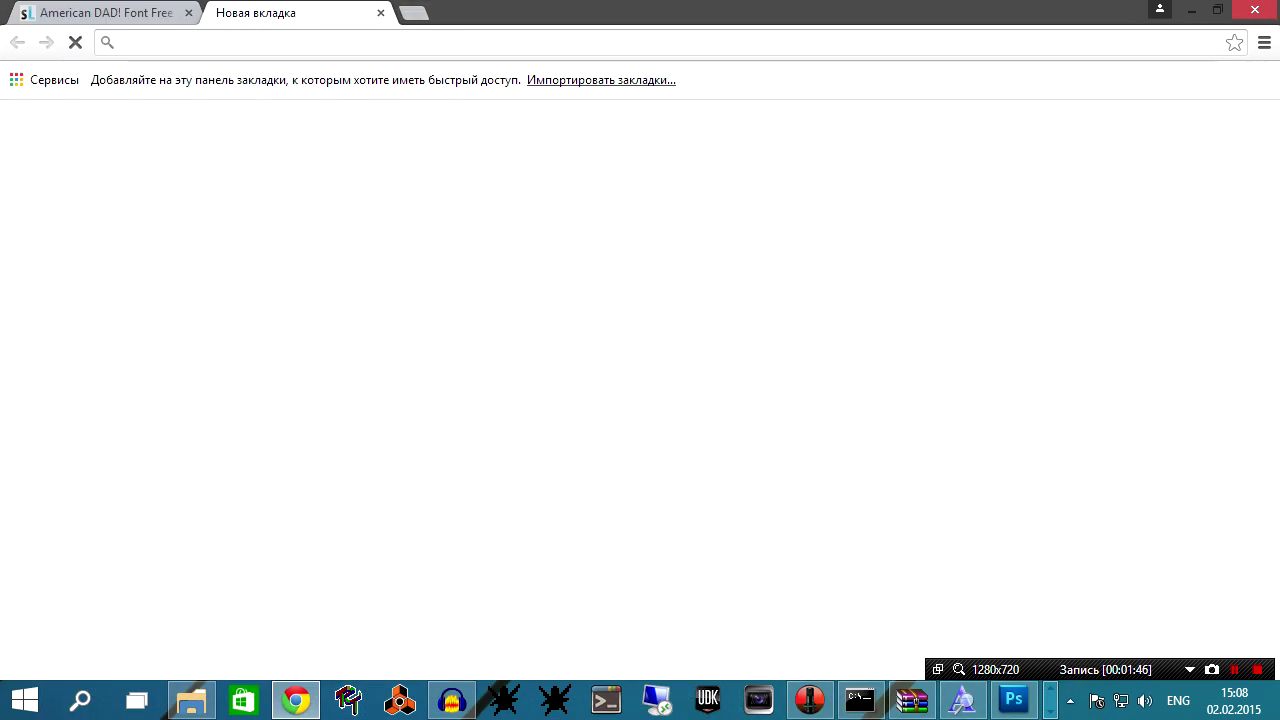
{"action": "type", "text": "American dad logoi"}
{"action": "key", "text": "Return"}
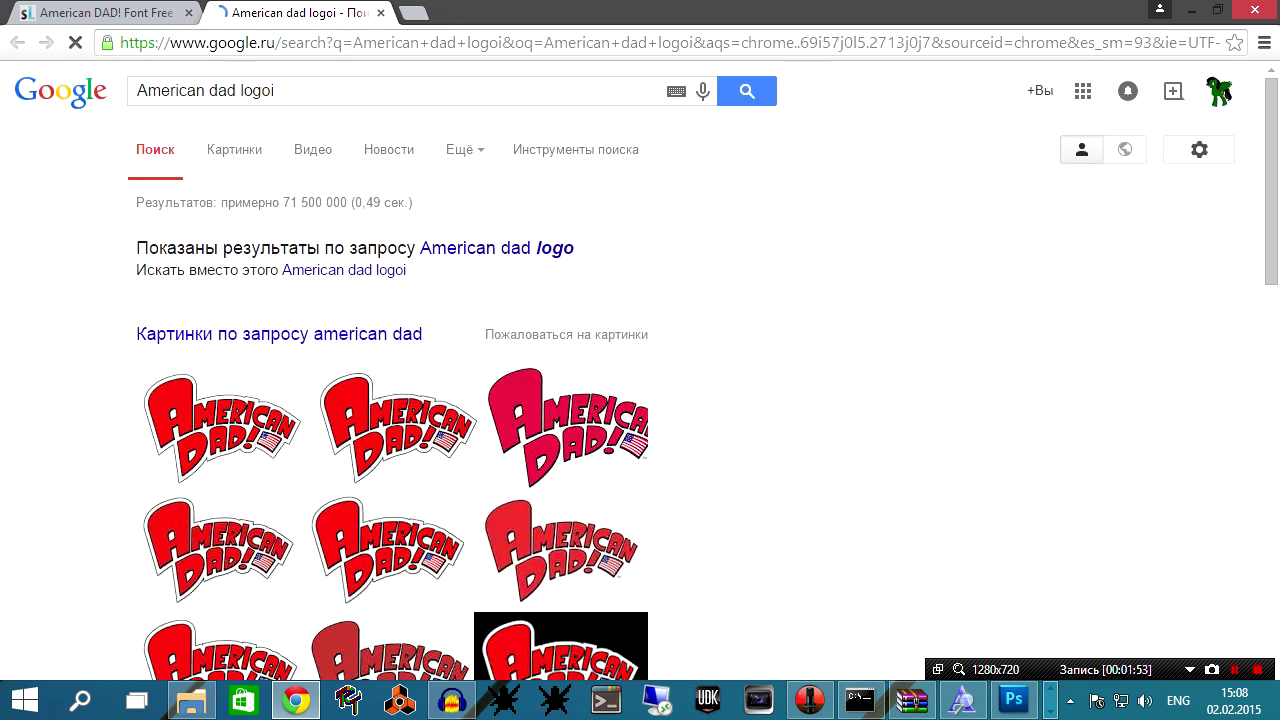
{"action": "left_click", "coordinate": [528, 252]}
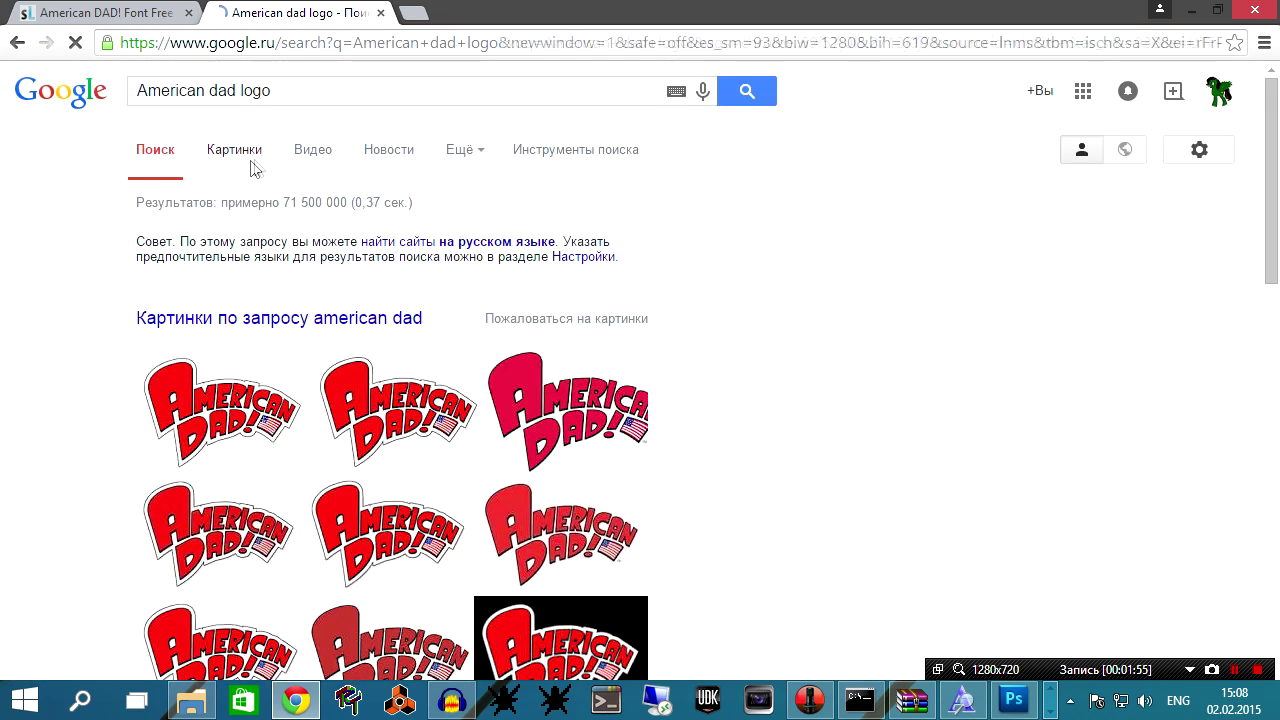
Browse the Google Images results for 'American dad logo', then trim 'logo' from the query.
{"action": "left_click", "coordinate": [251, 165]}
{"action": "scroll", "coordinate": [850, 420], "scroll_direction": "down", "scroll_amount": 4}
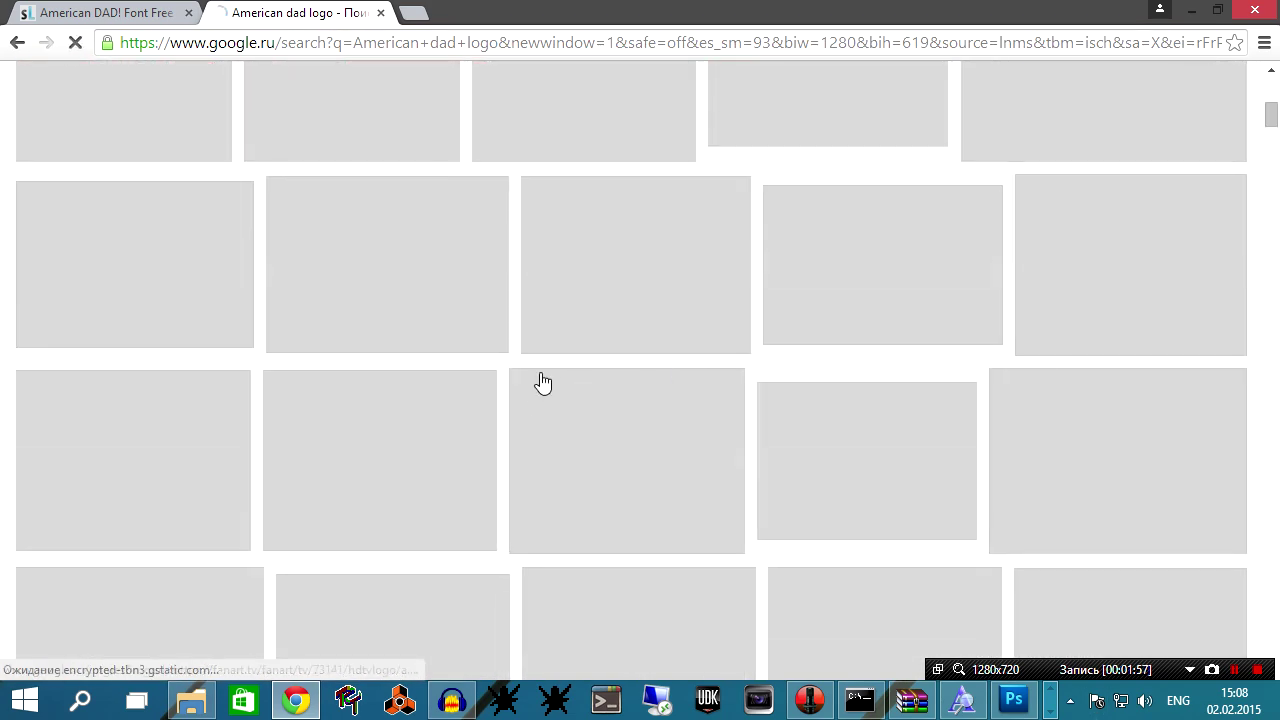
{"action": "scroll", "coordinate": [475, 400], "scroll_direction": "down", "scroll_amount": 4}
{"action": "scroll", "coordinate": [450, 423], "scroll_direction": "down", "scroll_amount": 4}
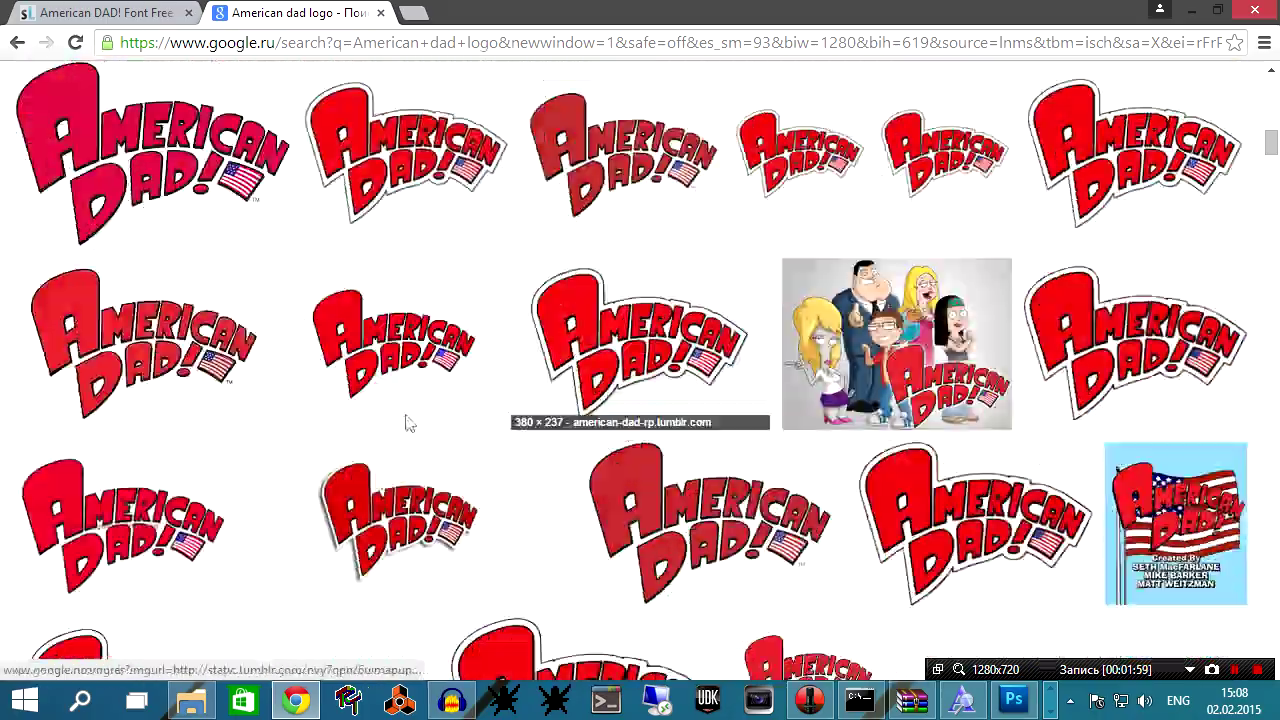
{"action": "scroll", "coordinate": [395, 428], "scroll_direction": "down", "scroll_amount": 4}
{"action": "scroll", "coordinate": [551, 427], "scroll_direction": "down", "scroll_amount": 4}
{"action": "scroll", "coordinate": [545, 410], "scroll_direction": "down", "scroll_amount": 4}
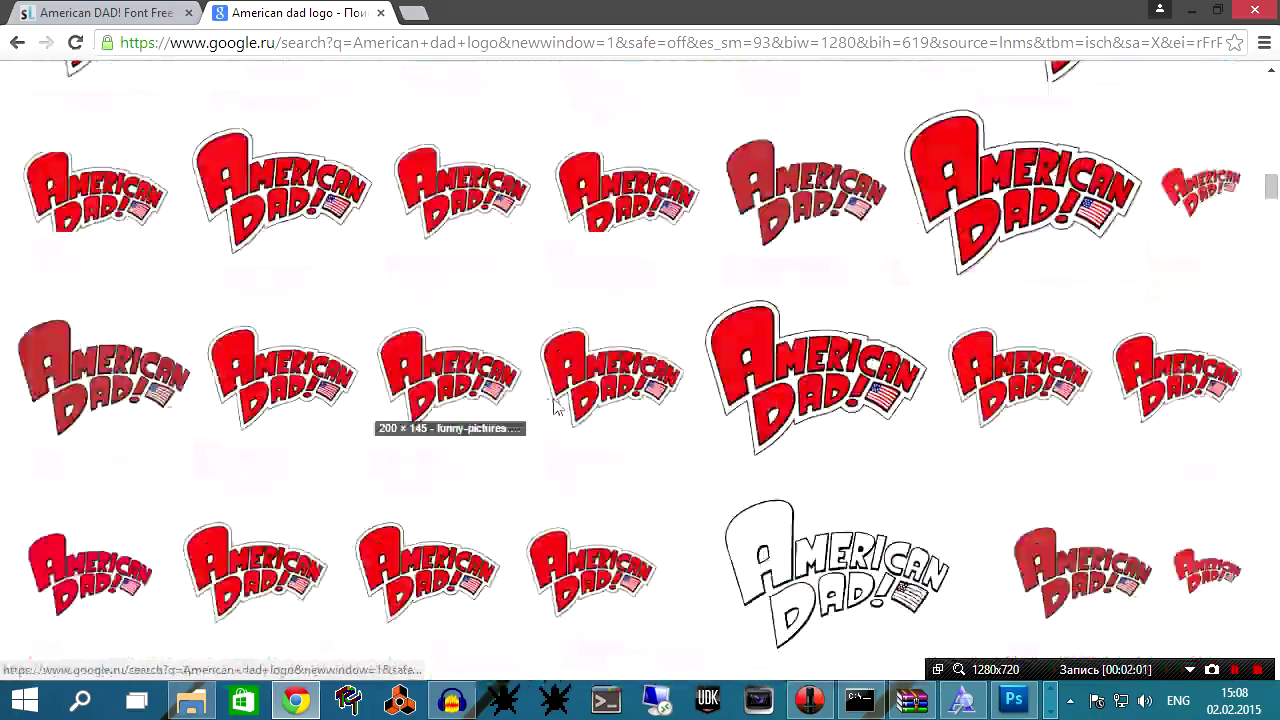
{"action": "scroll", "coordinate": [543, 400], "scroll_direction": "down", "scroll_amount": 4}
{"action": "scroll", "coordinate": [563, 430], "scroll_direction": "down", "scroll_amount": 3}
{"action": "scroll", "coordinate": [560, 440], "scroll_direction": "down", "scroll_amount": 3}
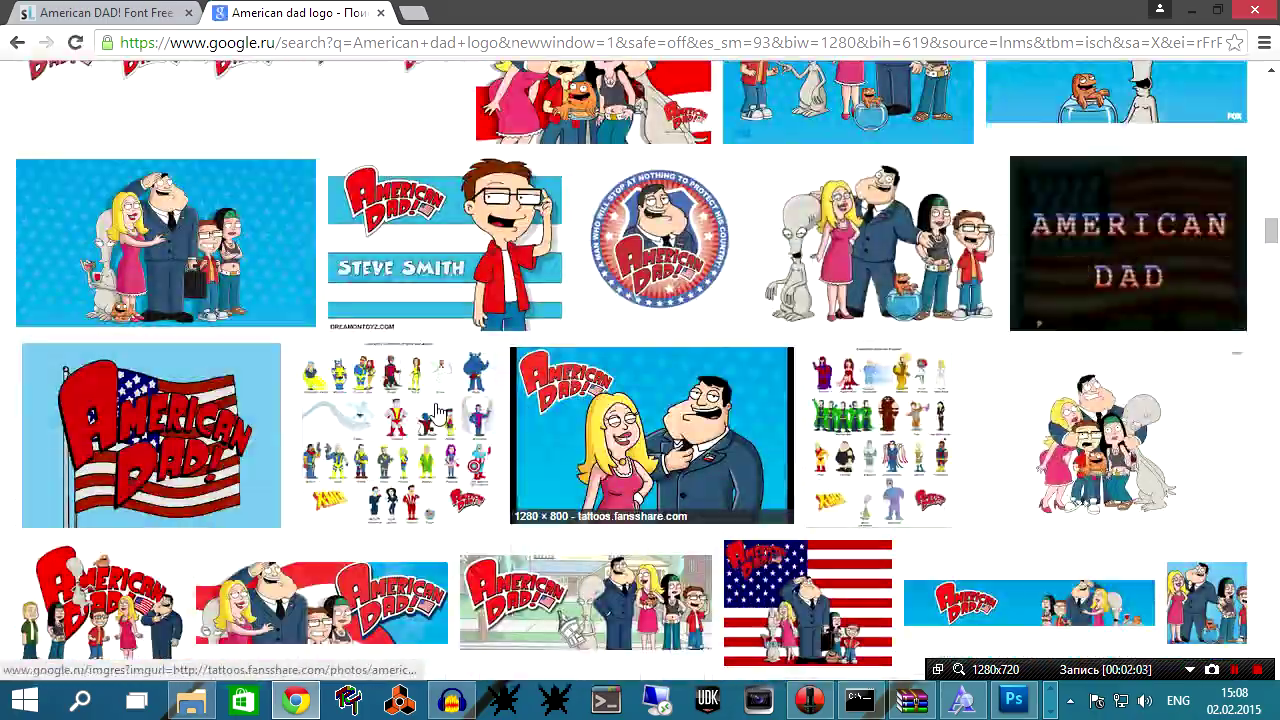
{"action": "scroll", "coordinate": [550, 492], "scroll_direction": "down", "scroll_amount": 4}
{"action": "scroll", "coordinate": [549, 494], "scroll_direction": "down", "scroll_amount": 4}
{"action": "scroll", "coordinate": [550, 492], "scroll_direction": "down", "scroll_amount": 4}
{"action": "scroll", "coordinate": [552, 490], "scroll_direction": "down", "scroll_amount": 4}
{"action": "scroll", "coordinate": [555, 485], "scroll_direction": "down", "scroll_amount": 4}
{"action": "scroll", "coordinate": [552, 478], "scroll_direction": "down", "scroll_amount": 1}
{"action": "scroll", "coordinate": [520, 400], "scroll_direction": "down", "scroll_amount": 3}
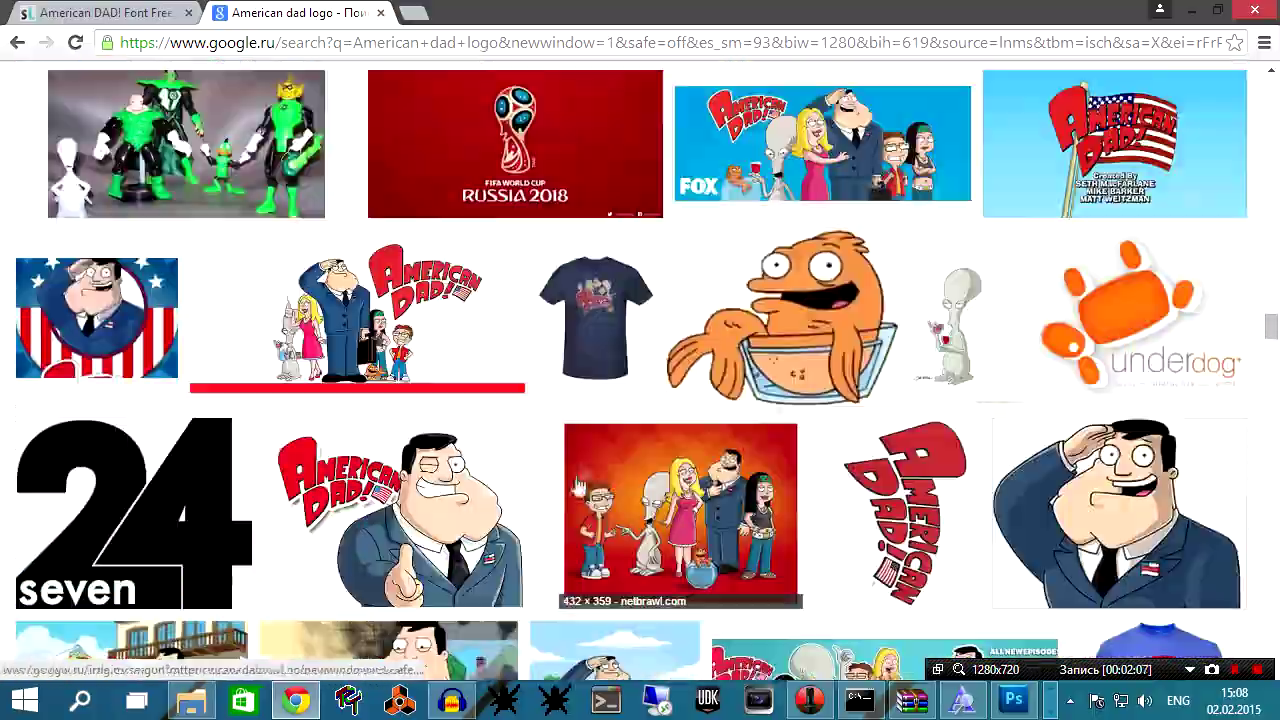
{"action": "scroll", "coordinate": [470, 250], "scroll_direction": "up", "scroll_amount": 2}
{"action": "scroll", "coordinate": [420, 170], "scroll_direction": "up", "scroll_amount": 4}
{"action": "scroll", "coordinate": [400, 180], "scroll_direction": "up", "scroll_amount": 4}
{"action": "scroll", "coordinate": [371, 194], "scroll_direction": "up", "scroll_amount": 4}
{"action": "scroll", "coordinate": [360, 188], "scroll_direction": "up", "scroll_amount": 3}
{"action": "scroll", "coordinate": [358, 184], "scroll_direction": "up", "scroll_amount": 3}
{"action": "left_click", "coordinate": [275, 90]}
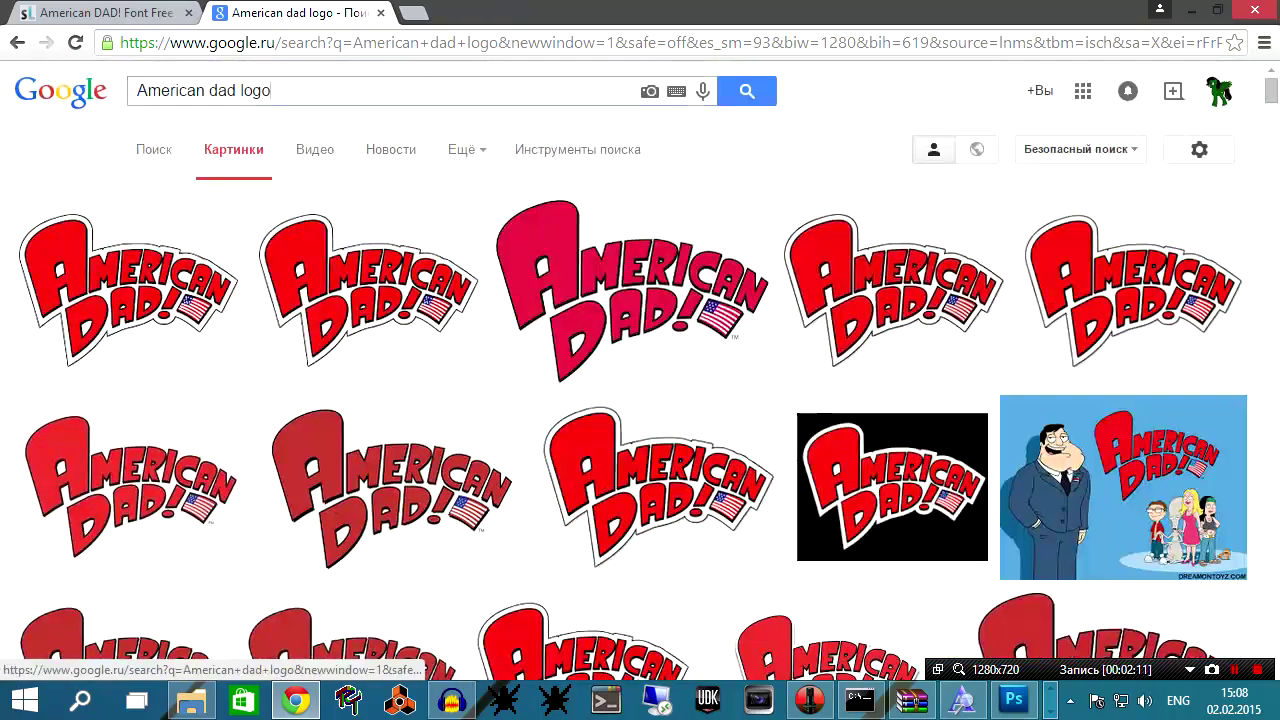
{"action": "key", "text": "BackSpace"}
{"action": "key", "text": "BackSpace"}
{"action": "key", "text": "BackSpace"}
Search Google Images for 'American dad intro' and scroll through the results.
{"action": "type", "text": "intro"}
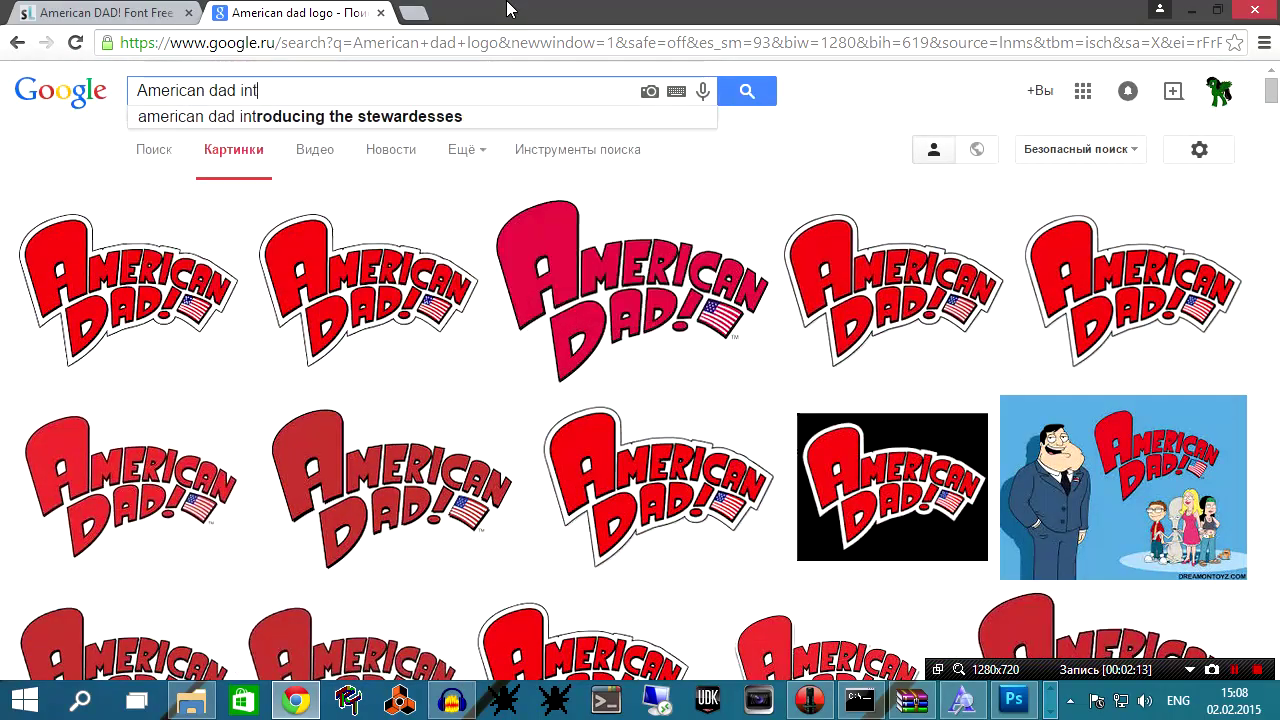
{"action": "key", "text": "Return"}
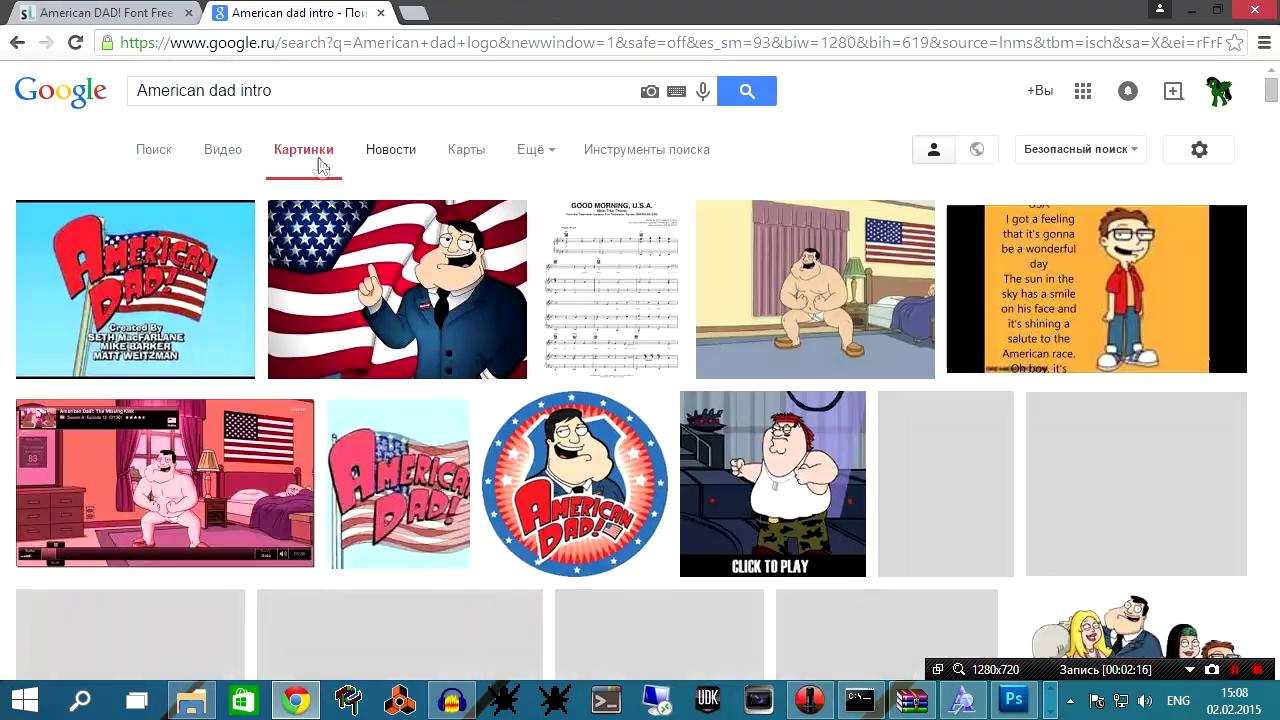
{"action": "scroll", "coordinate": [716, 309], "scroll_direction": "down", "scroll_amount": 3}
{"action": "scroll", "coordinate": [107, 265], "scroll_direction": "down", "scroll_amount": 5}
Open the waving US flag image hqdefault.jpg at full size, dismissing its save dialog.
{"action": "left_click", "coordinate": [130, 145]}
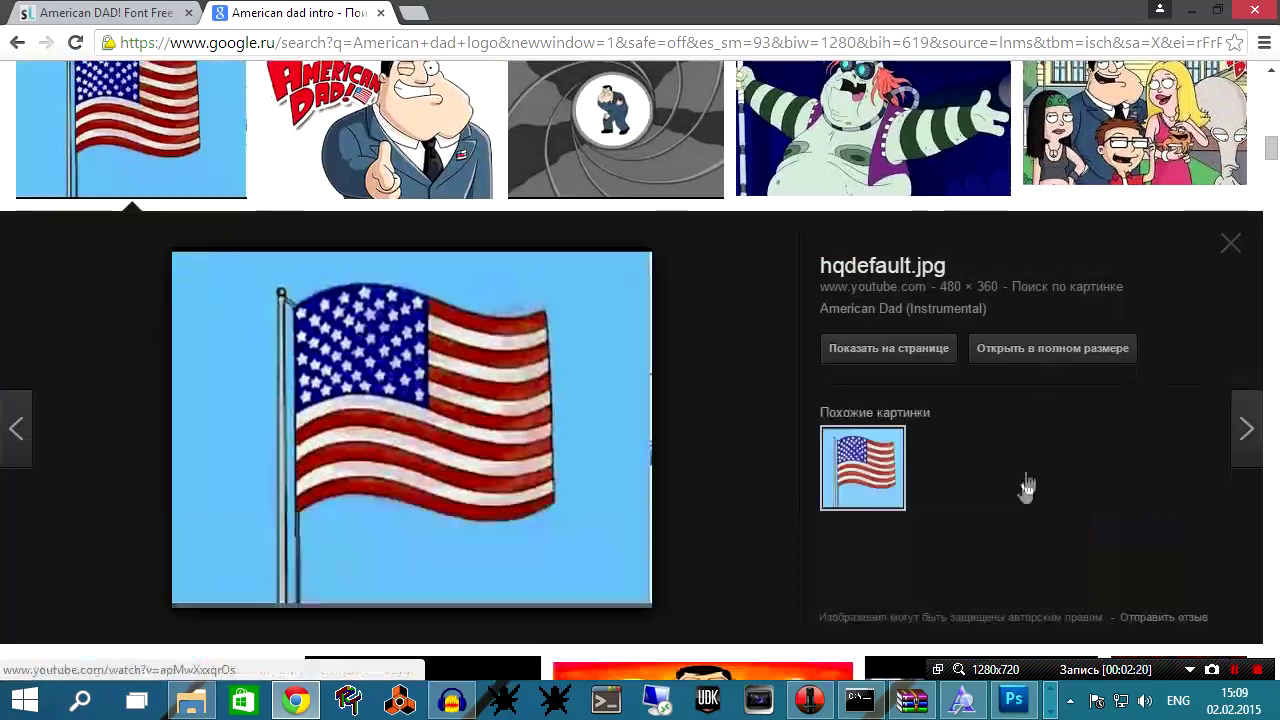
{"action": "left_click", "coordinate": [1038, 366]}
{"action": "right_click", "coordinate": [136, 120]}
{"action": "left_click", "coordinate": [165, 134]}
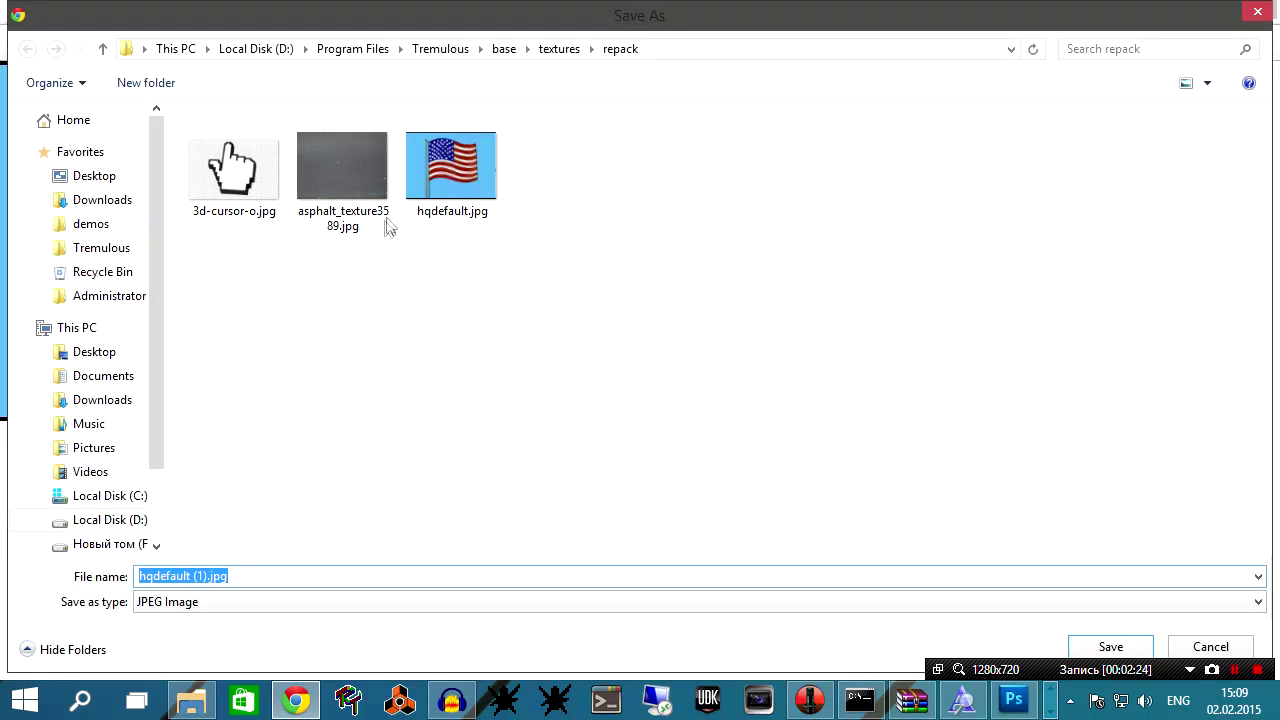
{"action": "key", "text": "Return"}
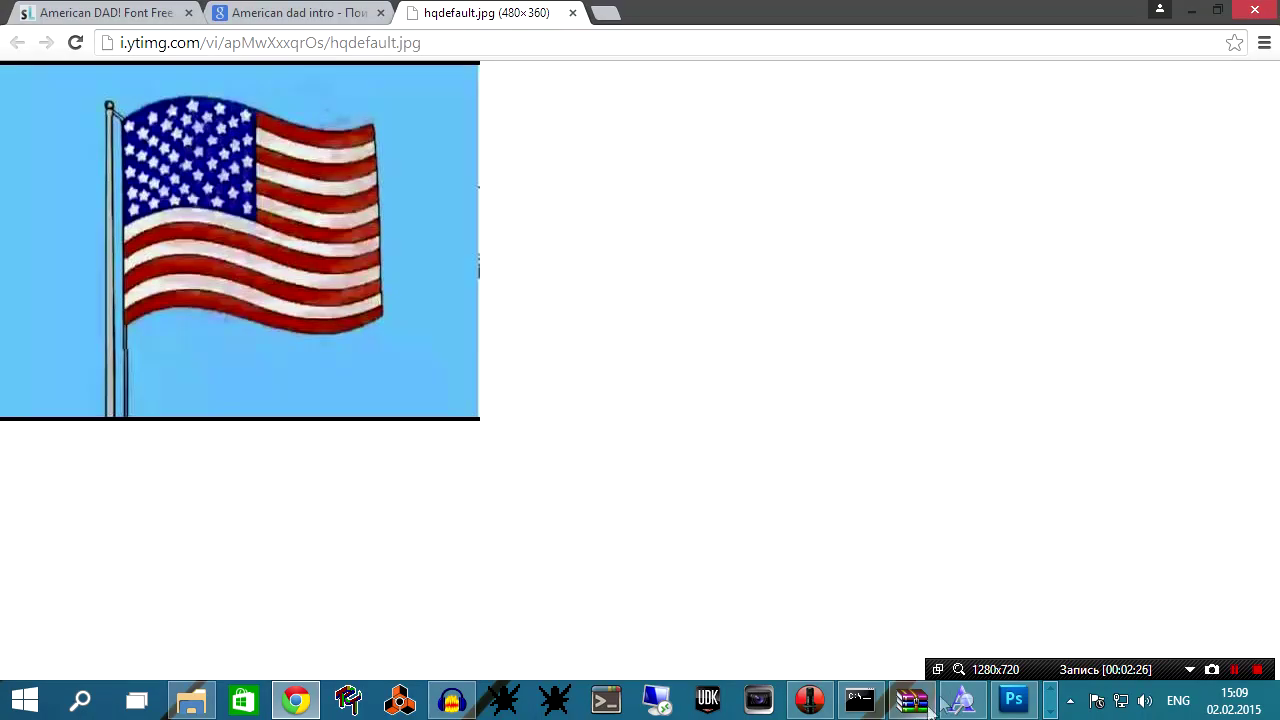
{"action": "left_click", "coordinate": [1050, 702]}
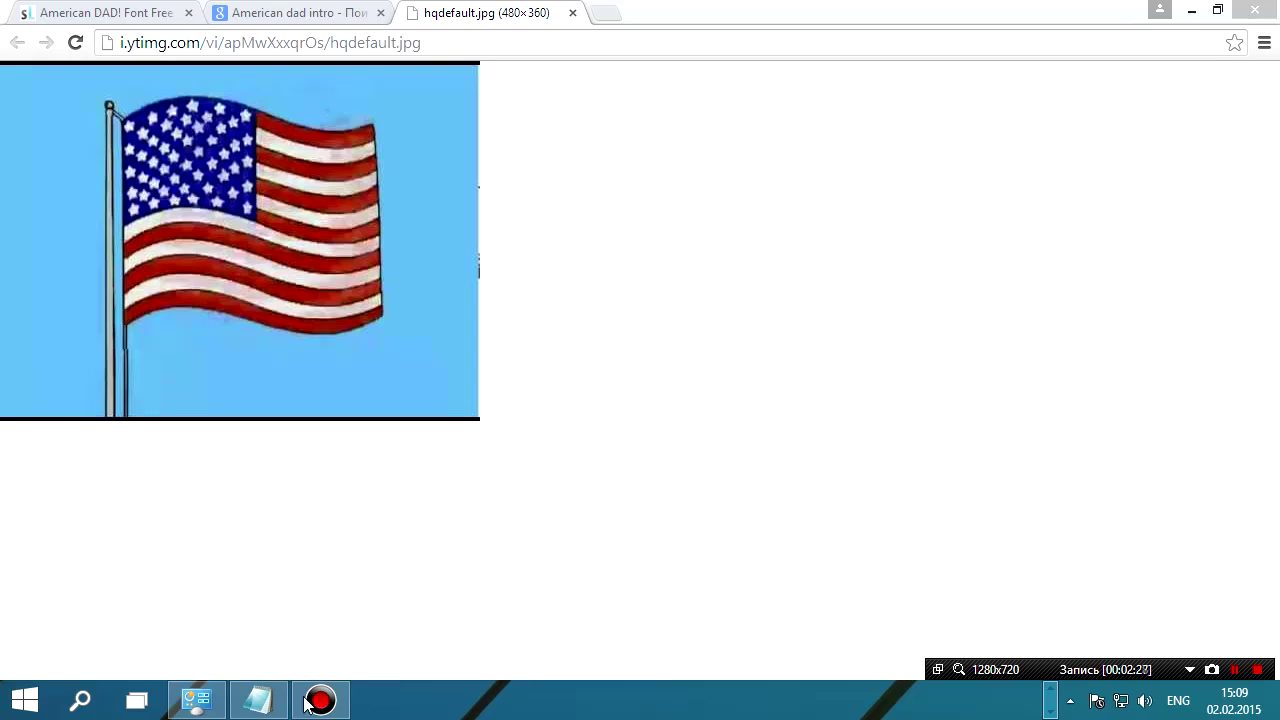
Finish the Notepad line 'Done i already had it' and bring Photoshop forward.
{"action": "key", "text": "alt+Tab"}
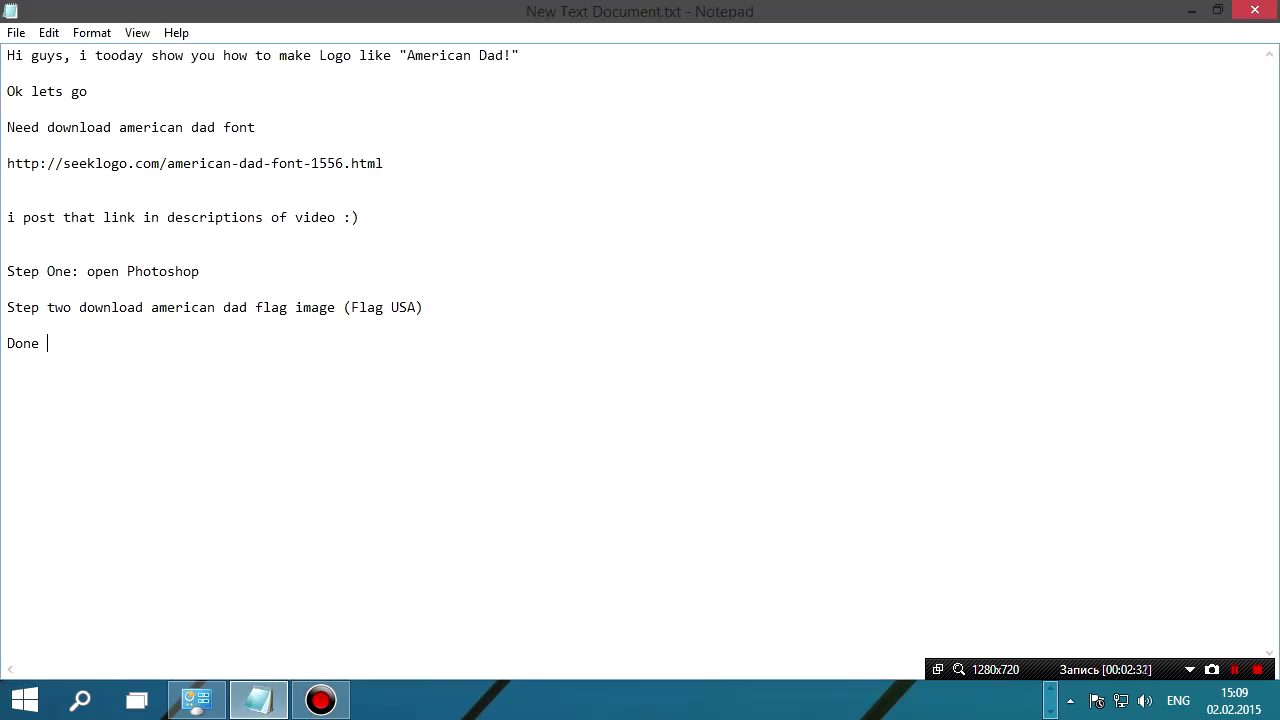
{"action": "type", "text": "it"}
{"action": "left_click", "coordinate": [1048, 702]}
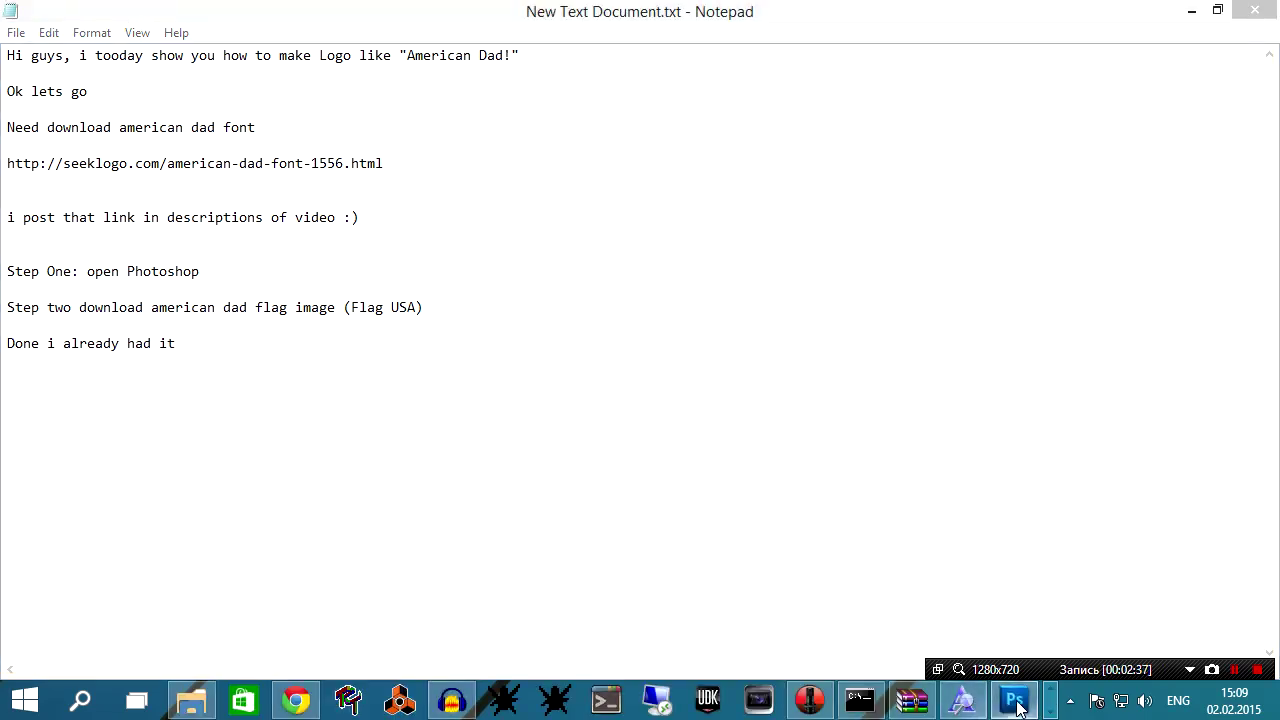
{"action": "left_click", "coordinate": [1013, 700]}
{"action": "left_click", "coordinate": [27, 44]}
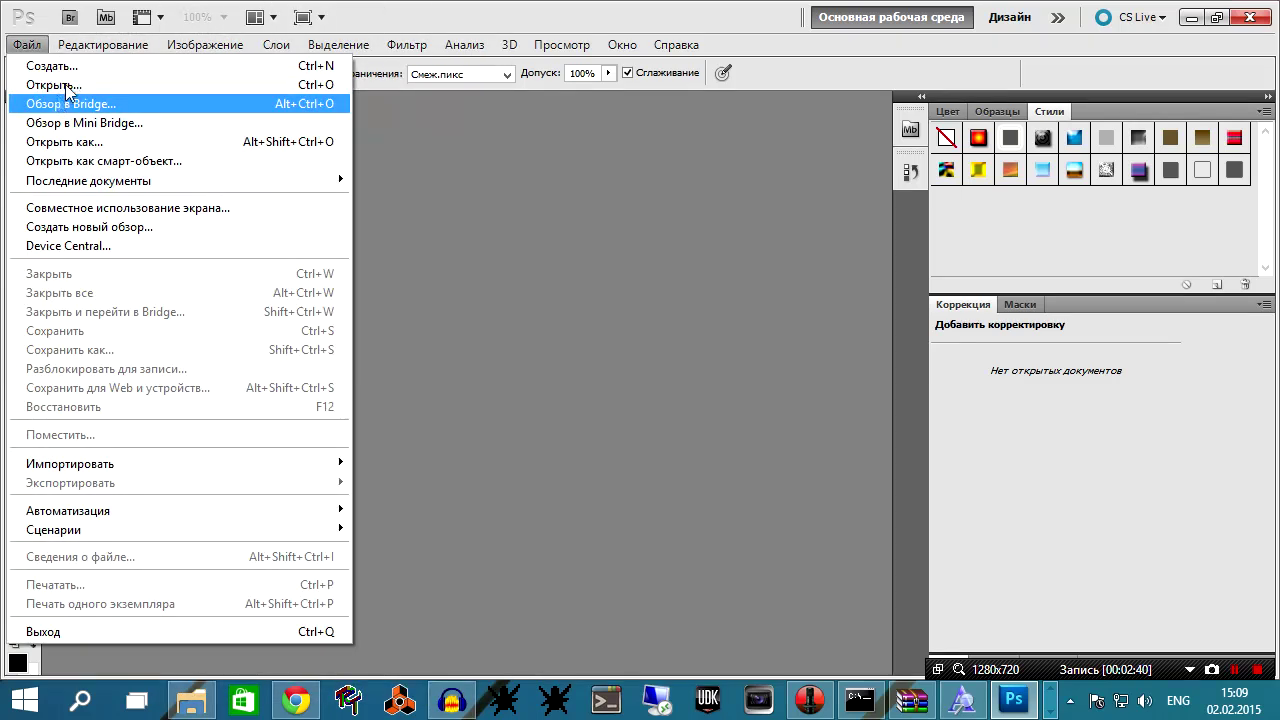
Start opening a file in Photoshop and grab the flag image's saved folder path from Chrome.
{"action": "left_click", "coordinate": [66, 88]}
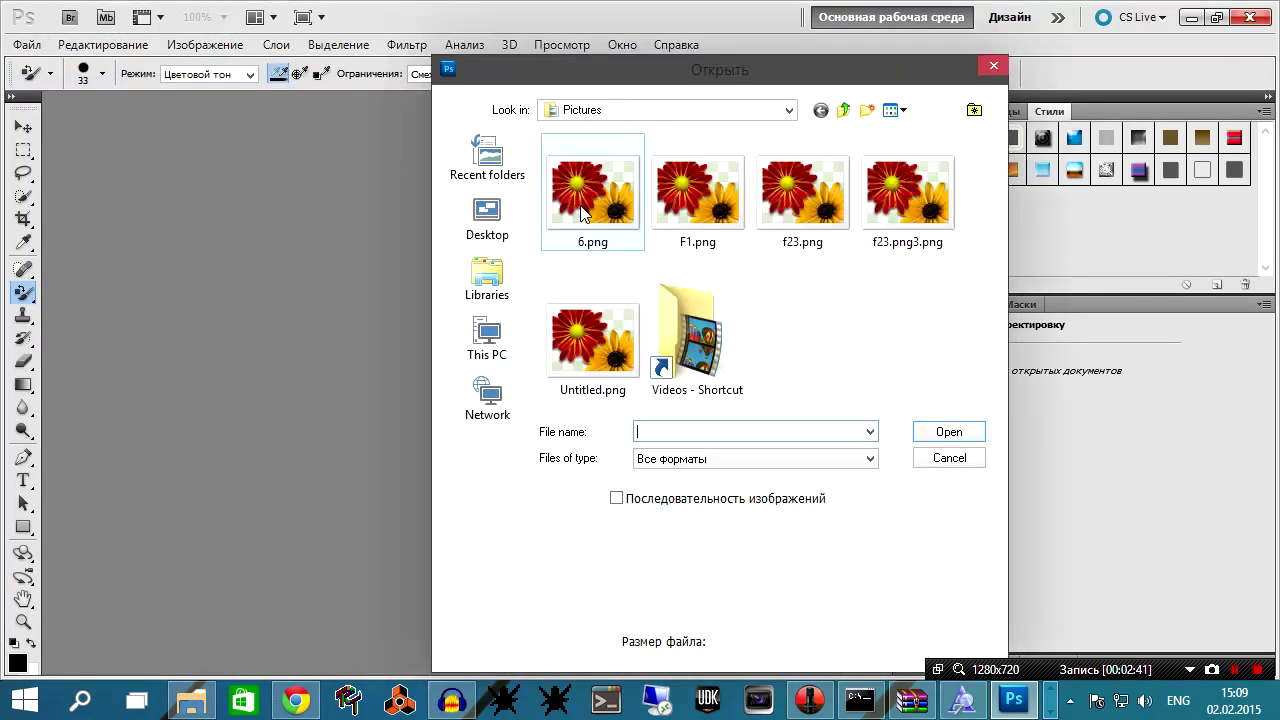
{"action": "key", "text": "ctrl+v"}
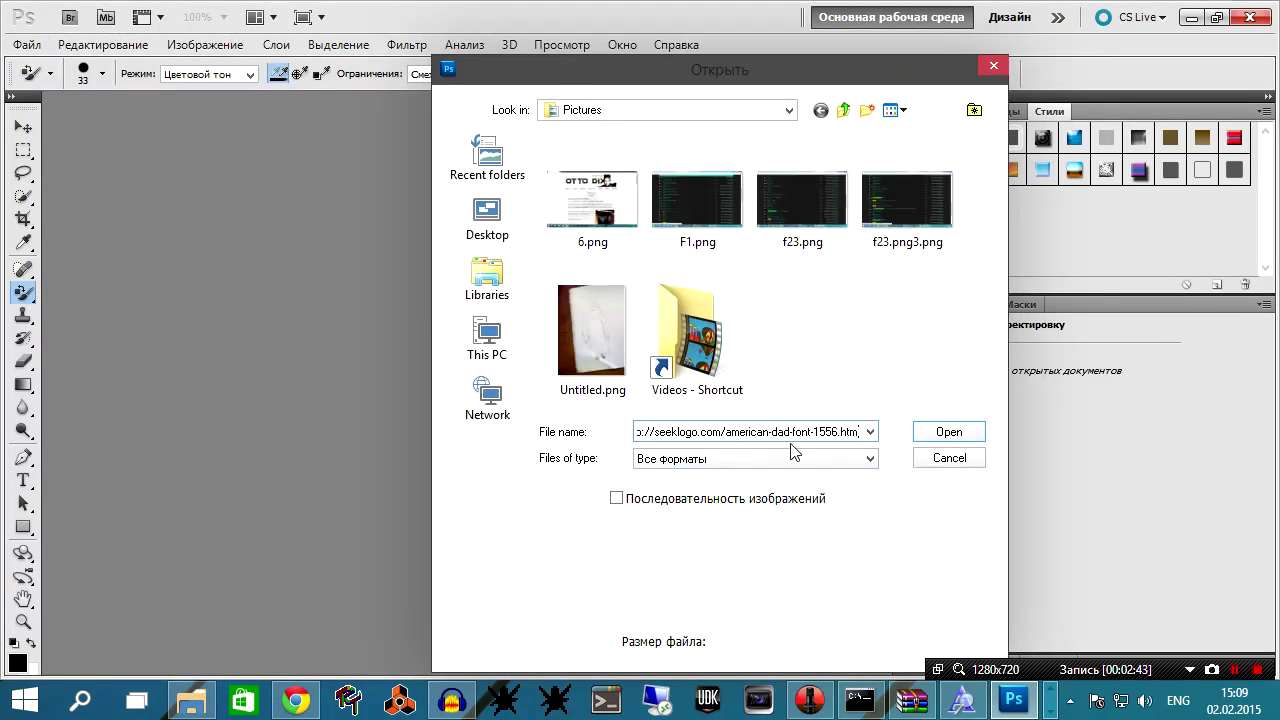
{"action": "key", "text": "ctrl+a"}
{"action": "key", "text": "Delete"}
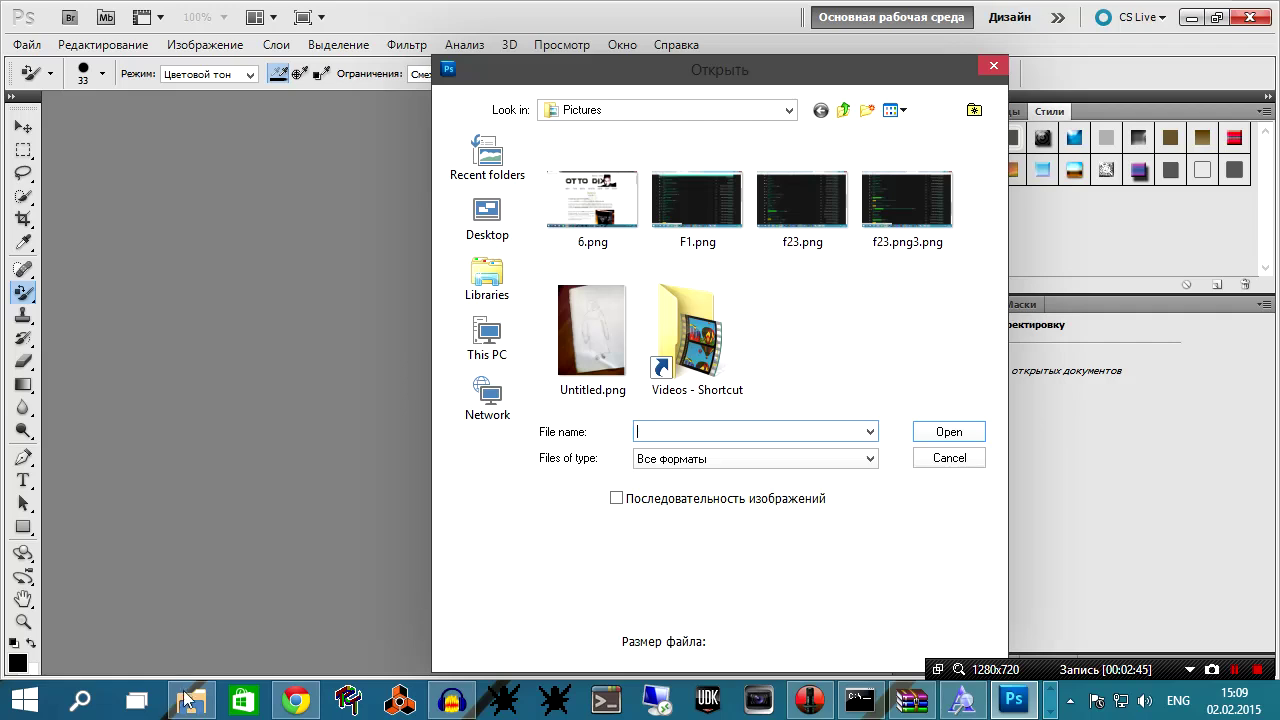
{"action": "left_click", "coordinate": [190, 700]}
{"action": "left_click", "coordinate": [295, 700]}
{"action": "right_click", "coordinate": [292, 131]}
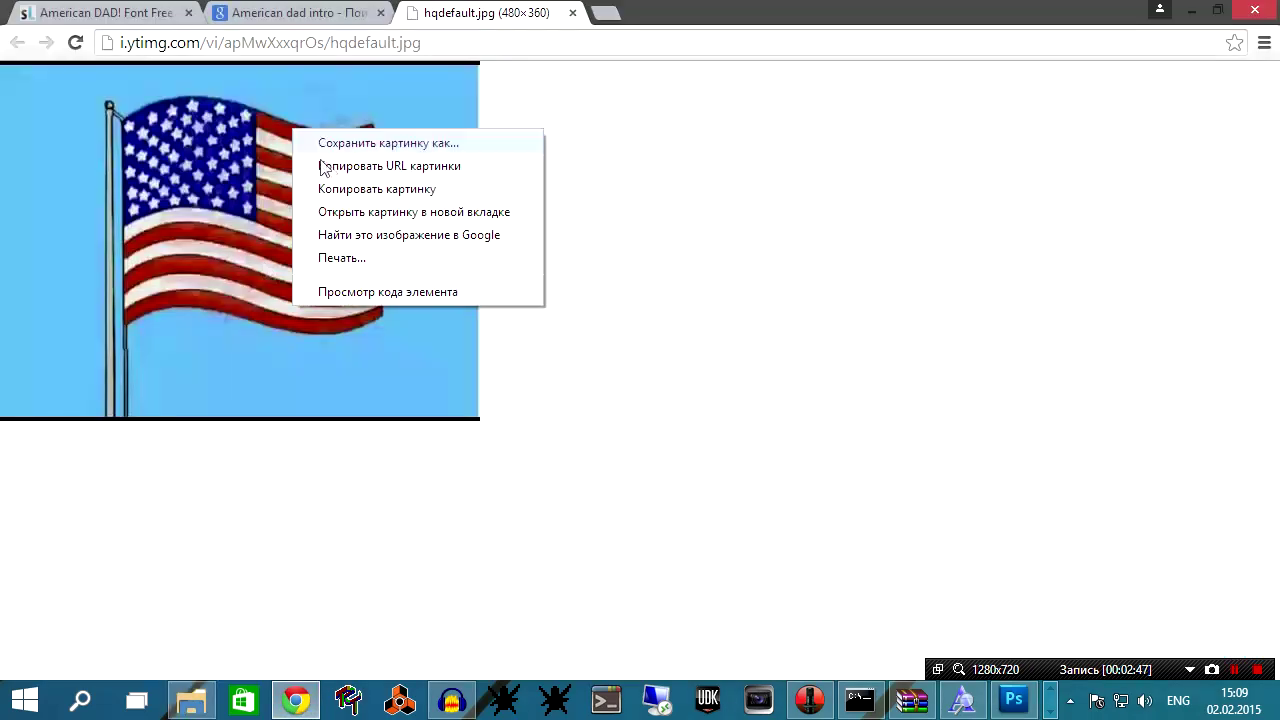
{"action": "left_click", "coordinate": [349, 153]}
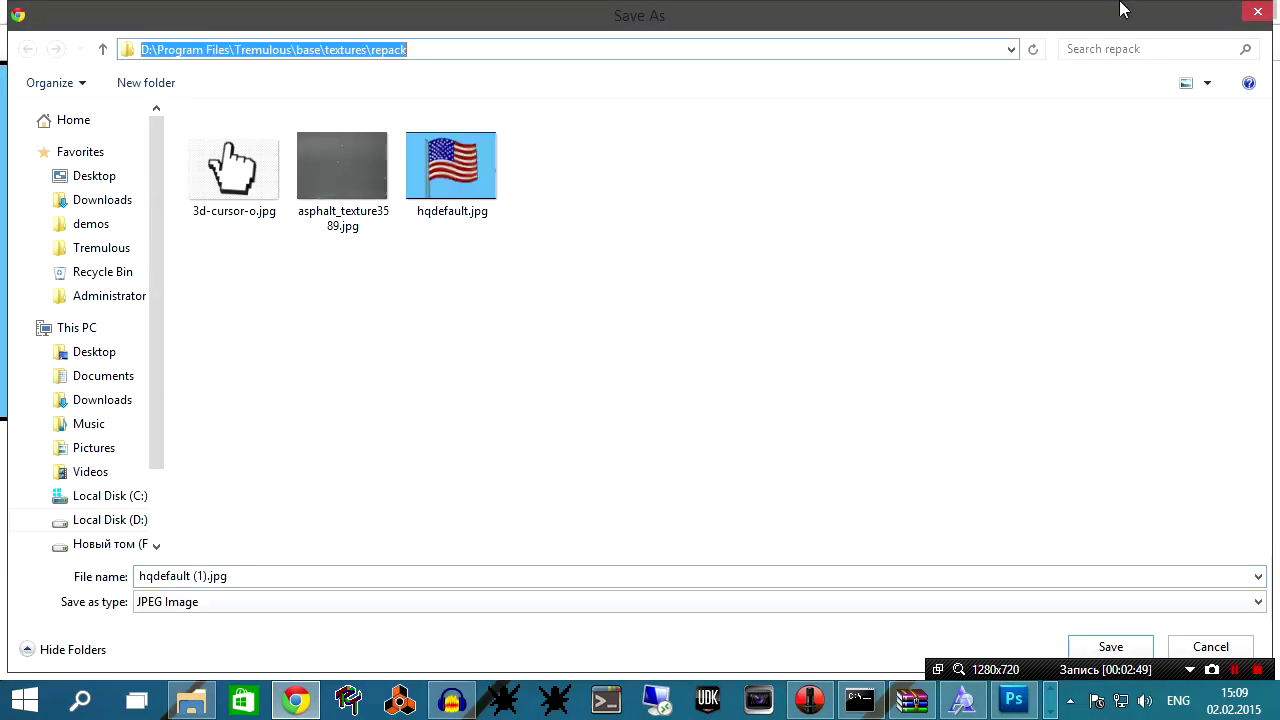
{"action": "left_click", "coordinate": [1258, 12]}
Browse the Open dialog to the repack folder and open hqdefault.jpg.
{"action": "left_click", "coordinate": [1013, 700]}
{"action": "key", "text": "ctrl+v"}
{"action": "key", "text": "Return"}
{"action": "left_click", "coordinate": [912, 208]}
{"action": "double_click", "coordinate": [912, 208]}
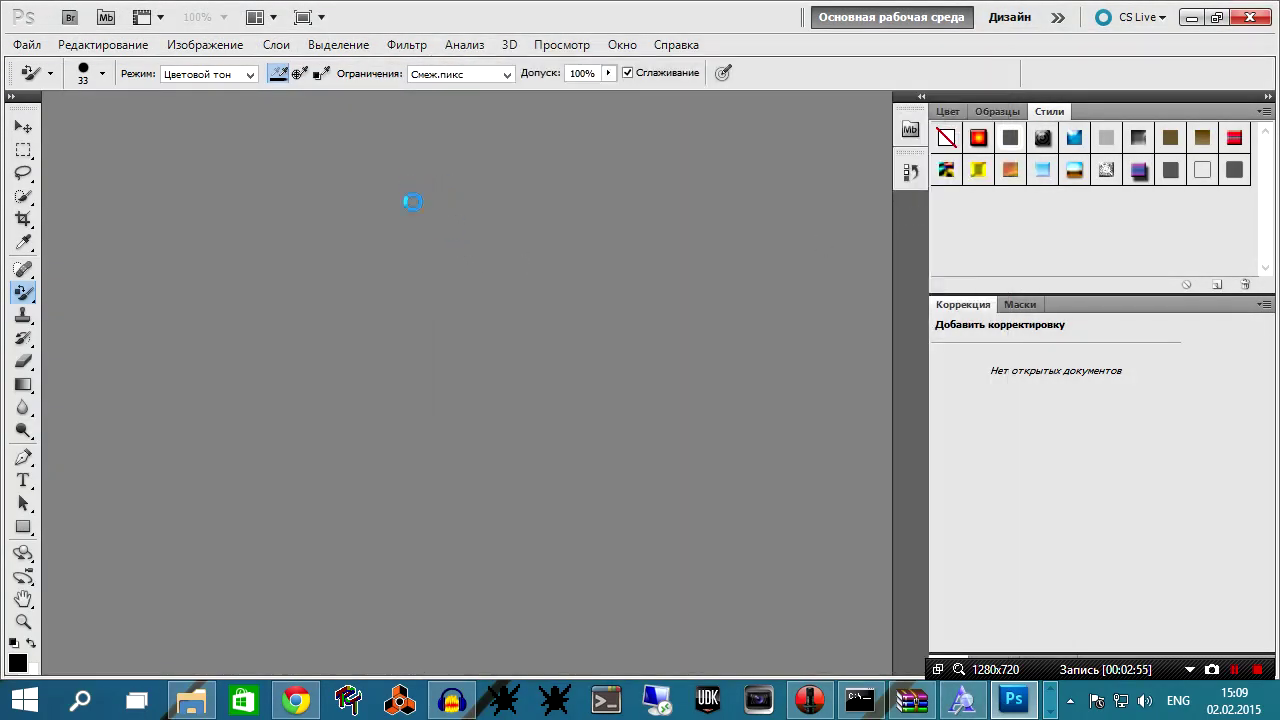
Accept the missing colour profile prompt and set the flag's Hue/Saturation saturation to -37.
{"action": "left_click", "coordinate": [790, 416]}
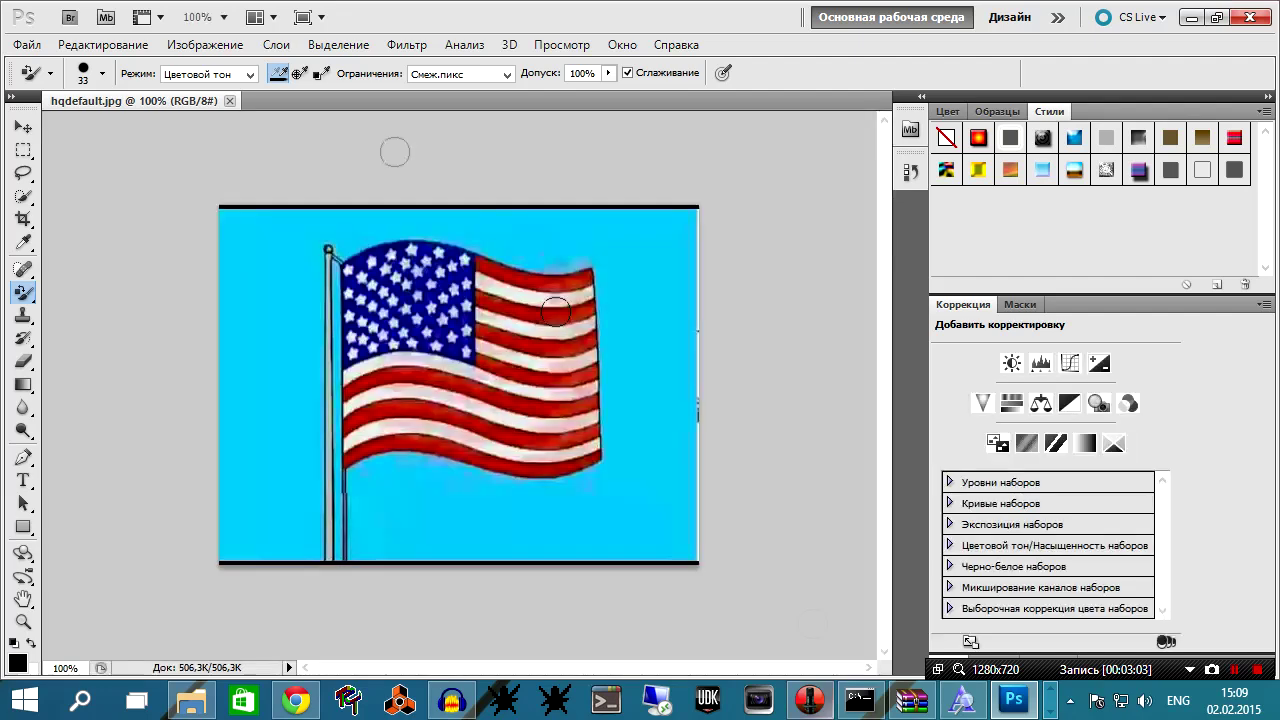
{"action": "left_click", "coordinate": [205, 44]}
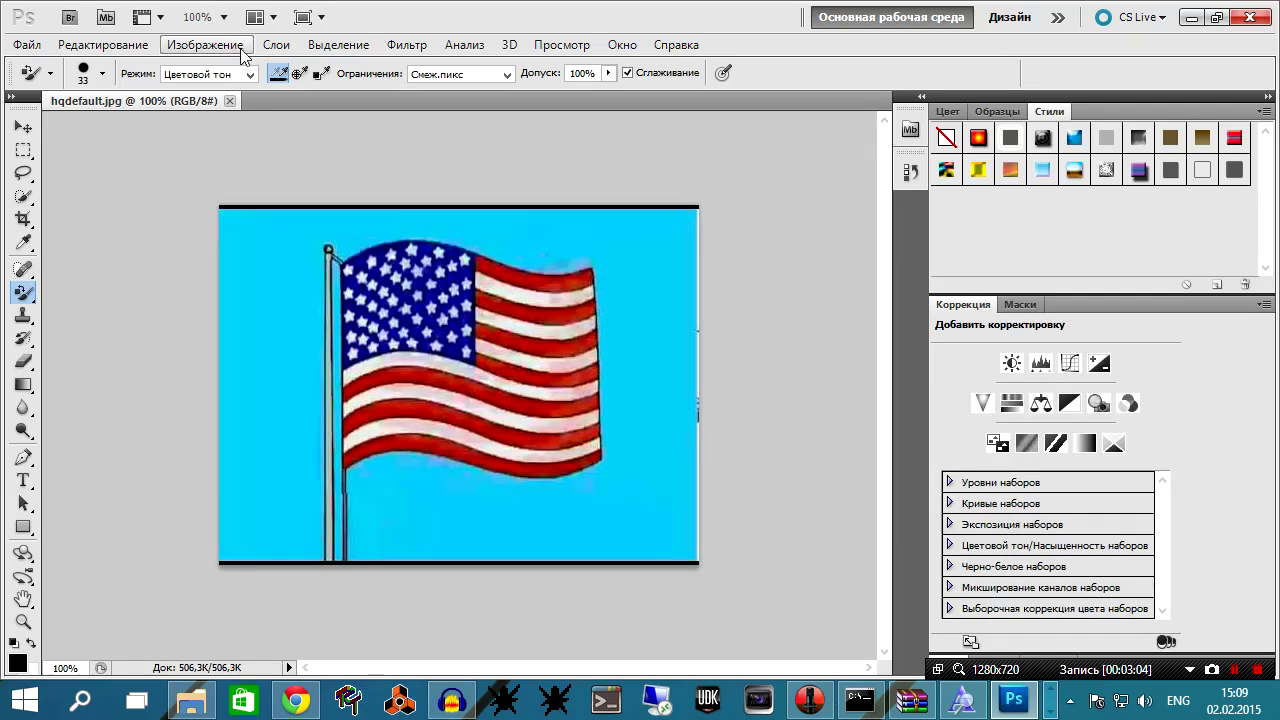
{"action": "mouse_move", "coordinate": [210, 94]}
{"action": "left_click", "coordinate": [575, 197]}
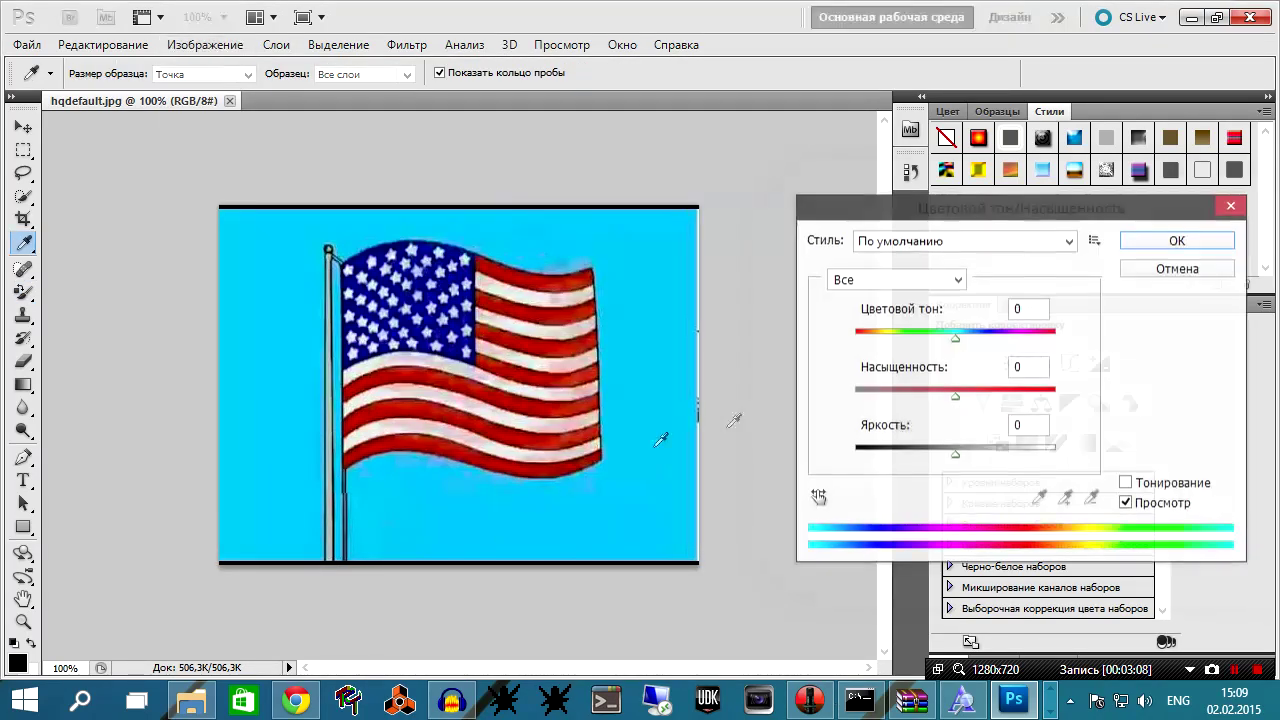
{"action": "left_click_drag", "start_coordinate": [953, 398], "coordinate": [912, 398]}
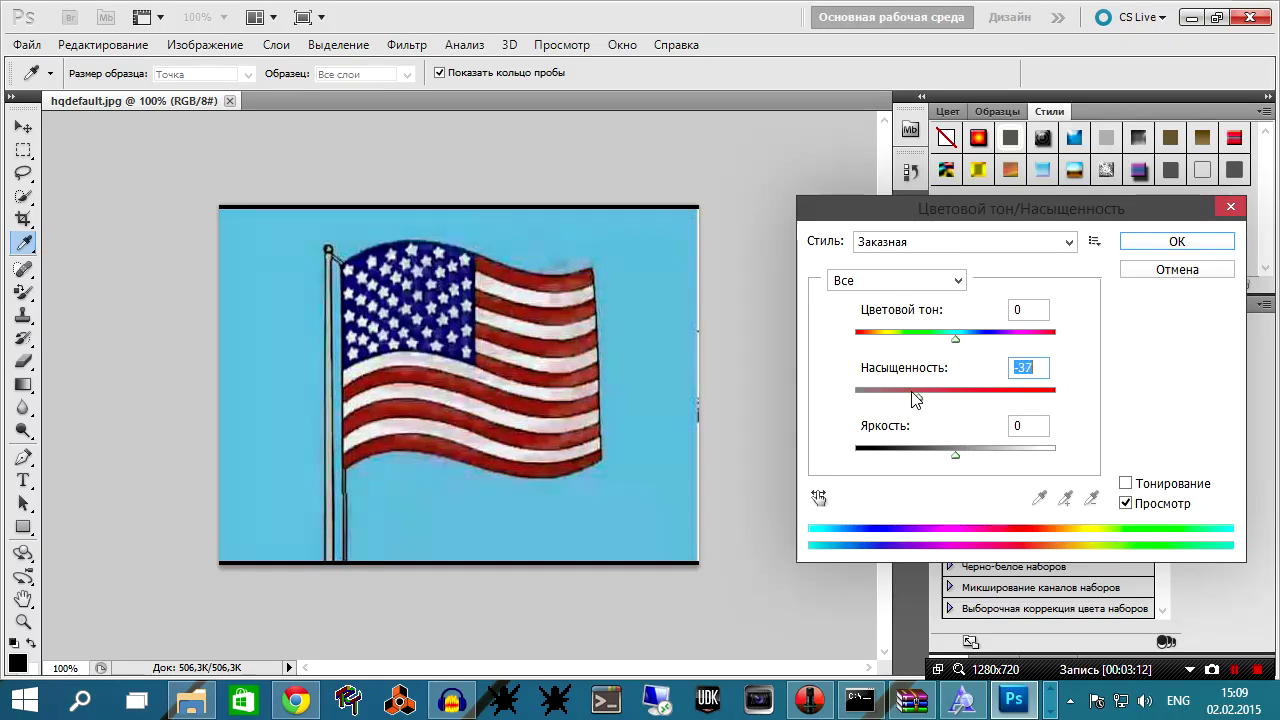
{"action": "left_click", "coordinate": [1186, 250]}
Type 'American' in dark red American DAD! font, 151 pt, across the flag's top.
{"action": "key", "text": "b"}
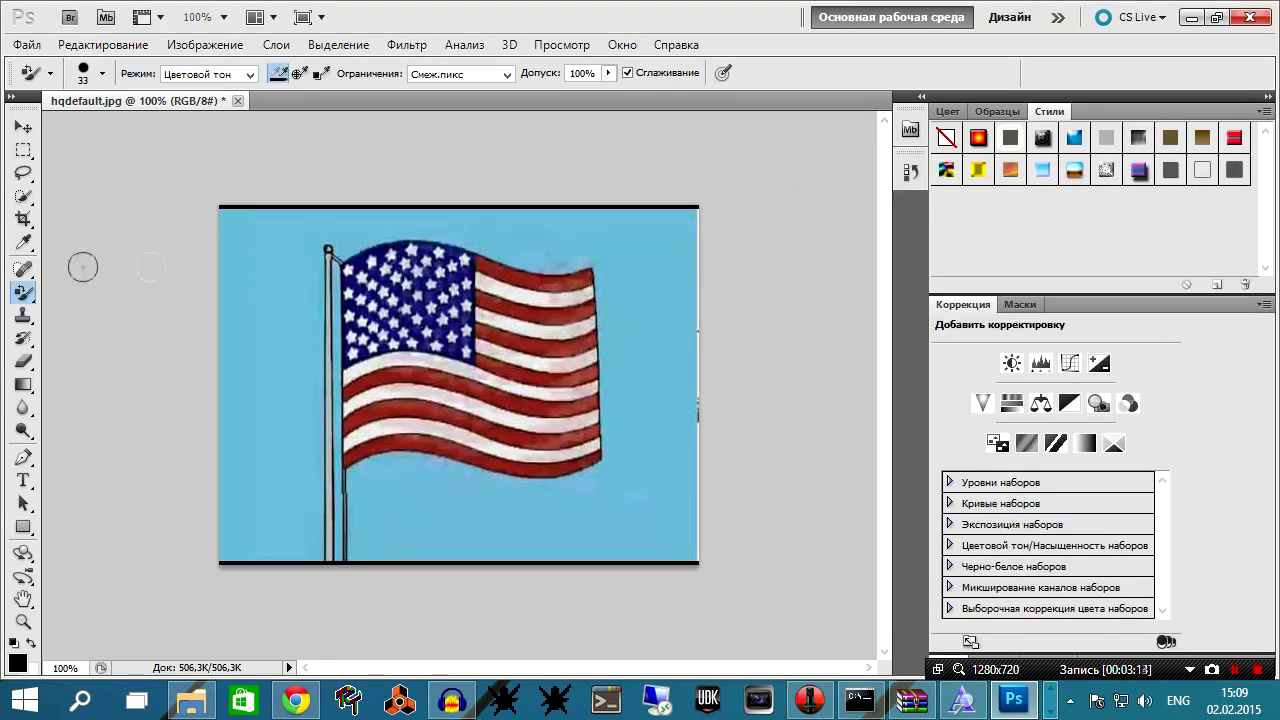
{"action": "left_click", "coordinate": [23, 480]}
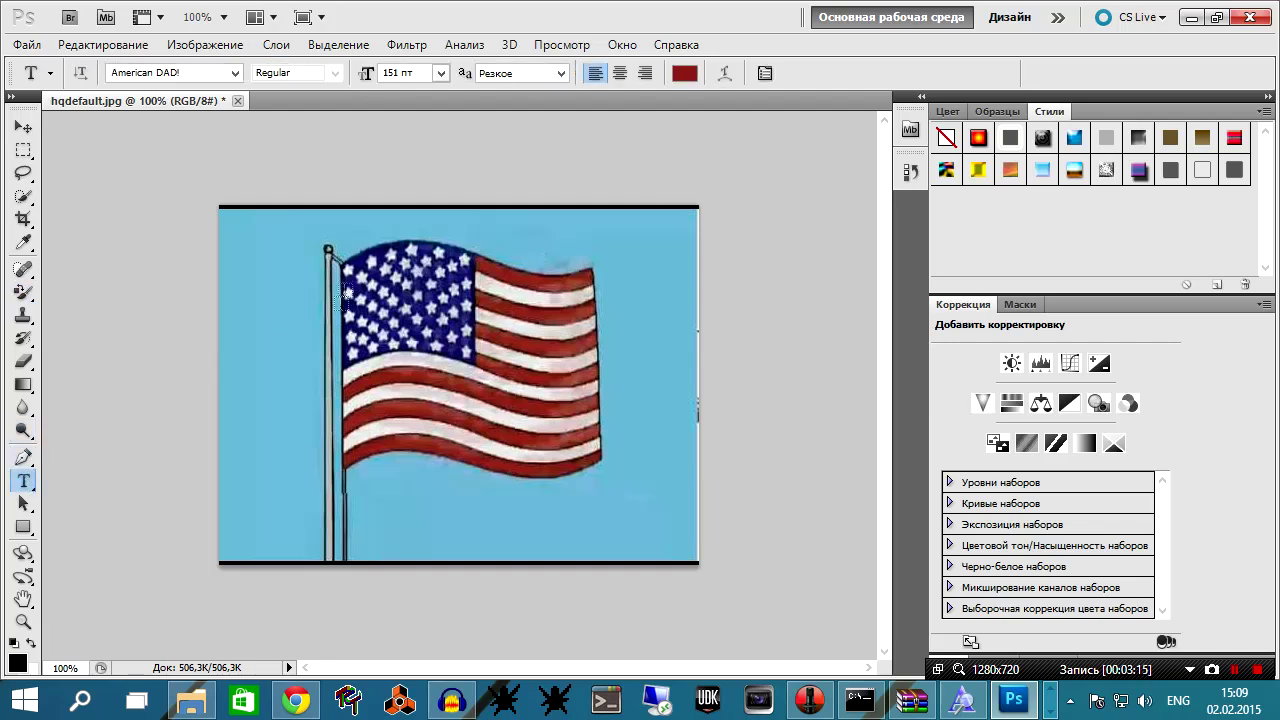
{"action": "left_click", "coordinate": [307, 333]}
{"action": "type", "text": "A"}
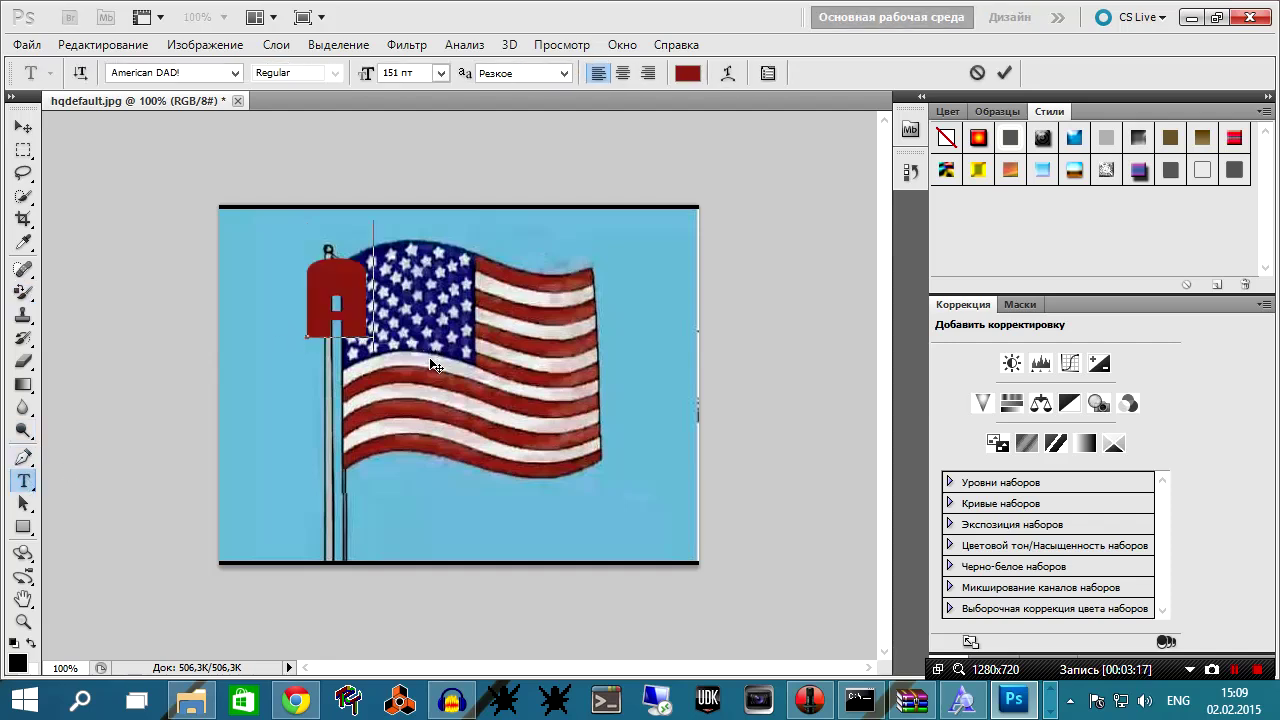
{"action": "type", "text": "m"}
{"action": "type", "text": "rican"}
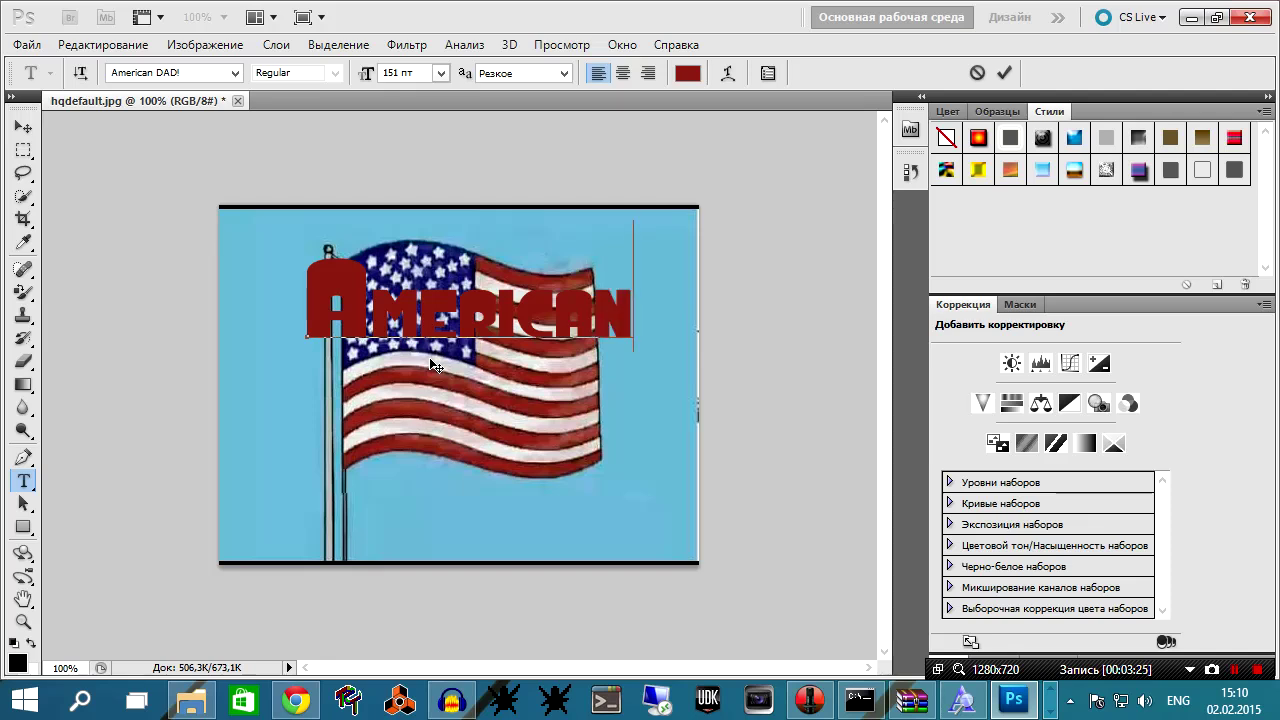
{"action": "left_click_drag", "start_coordinate": [446, 390], "coordinate": [442, 410]}
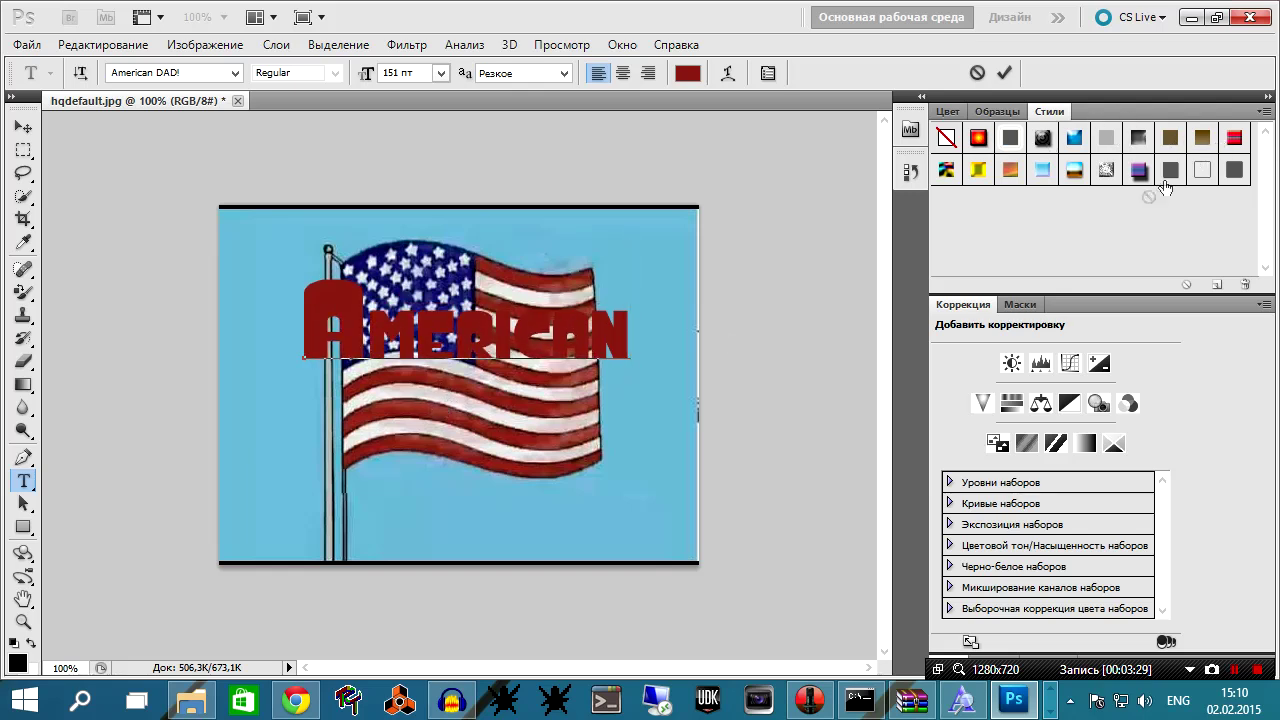
Apply an outline style to the American text while browsing the Masks, Channels and Color panels.
{"action": "left_click", "coordinate": [1202, 170]}
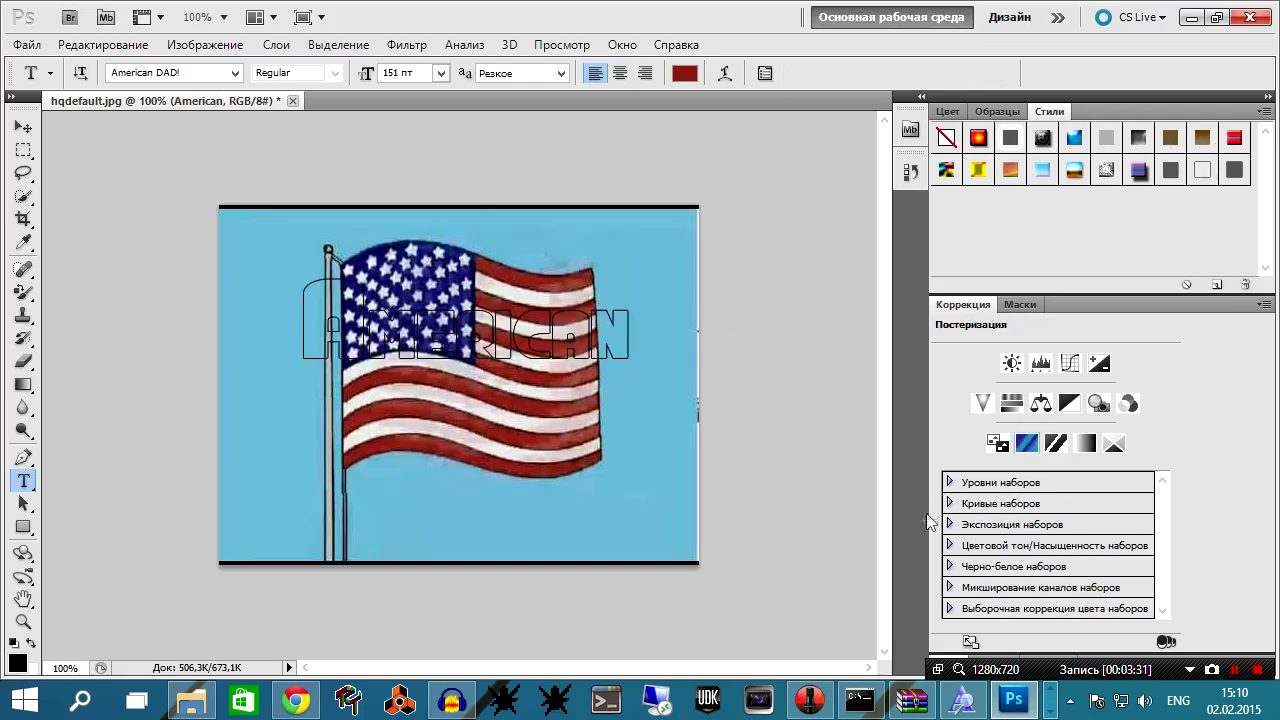
{"action": "left_click", "coordinate": [513, 310]}
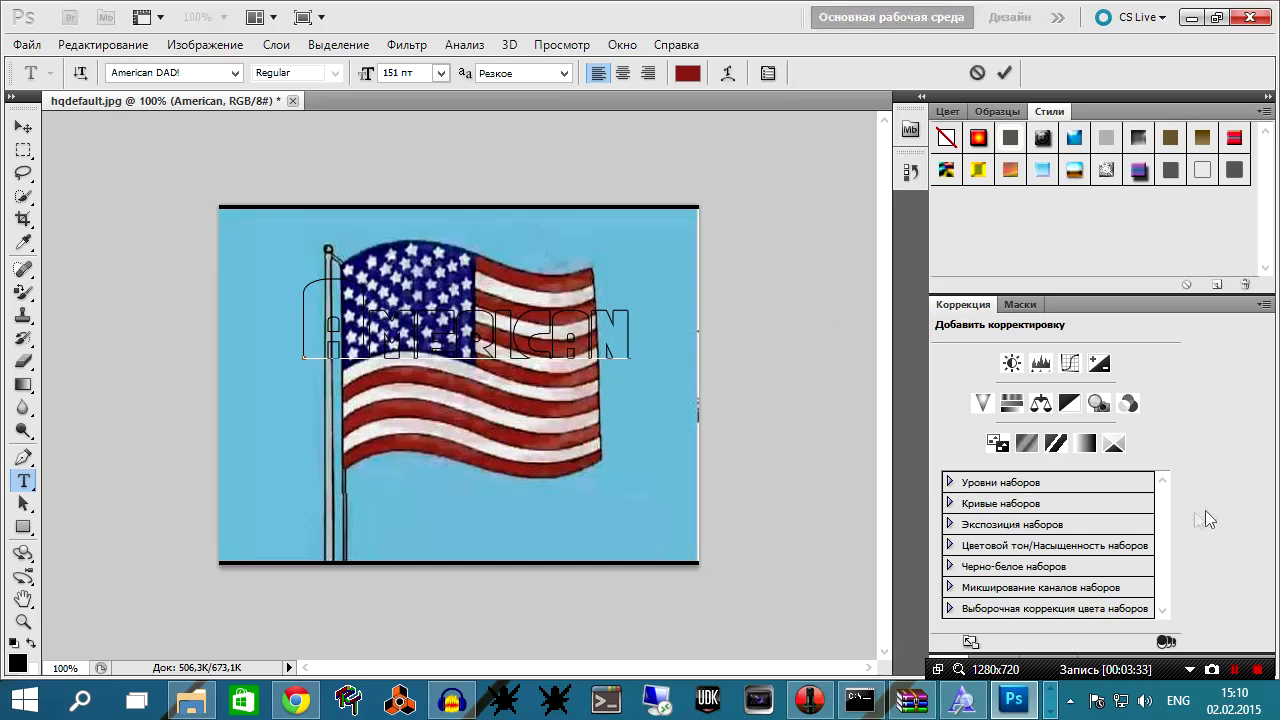
{"action": "left_click", "coordinate": [1020, 304]}
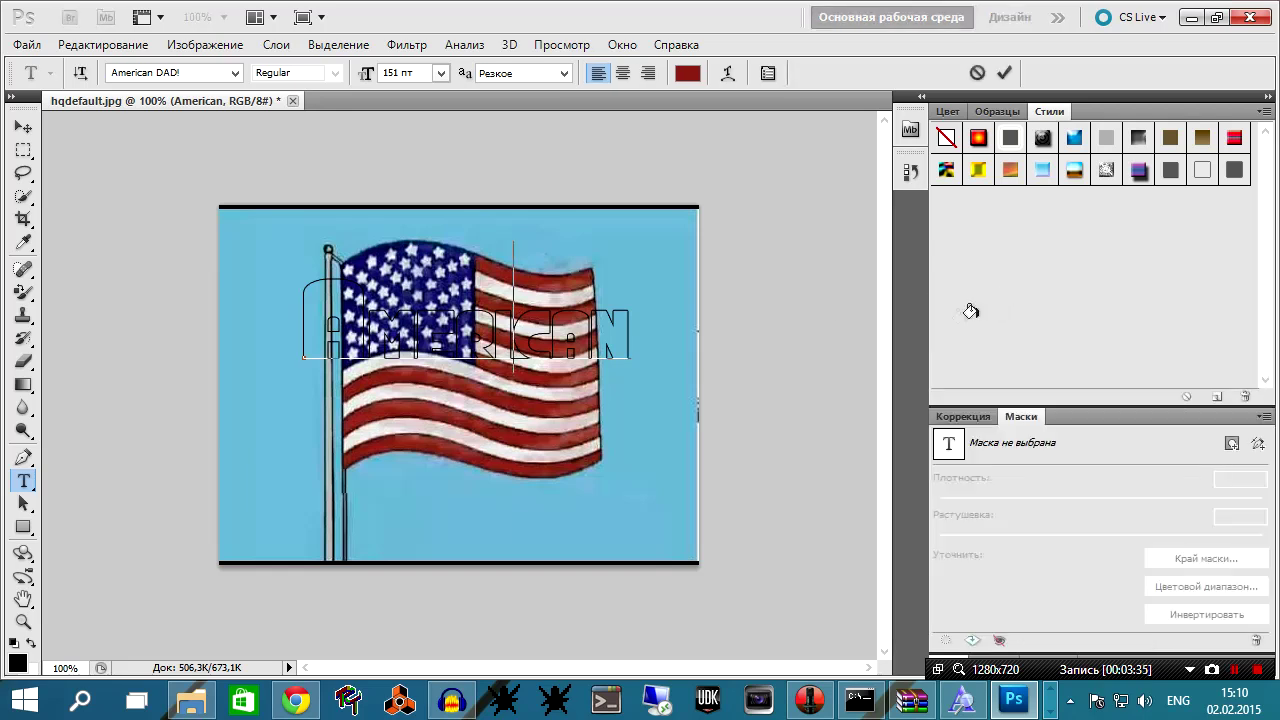
{"action": "left_click", "coordinate": [980, 417]}
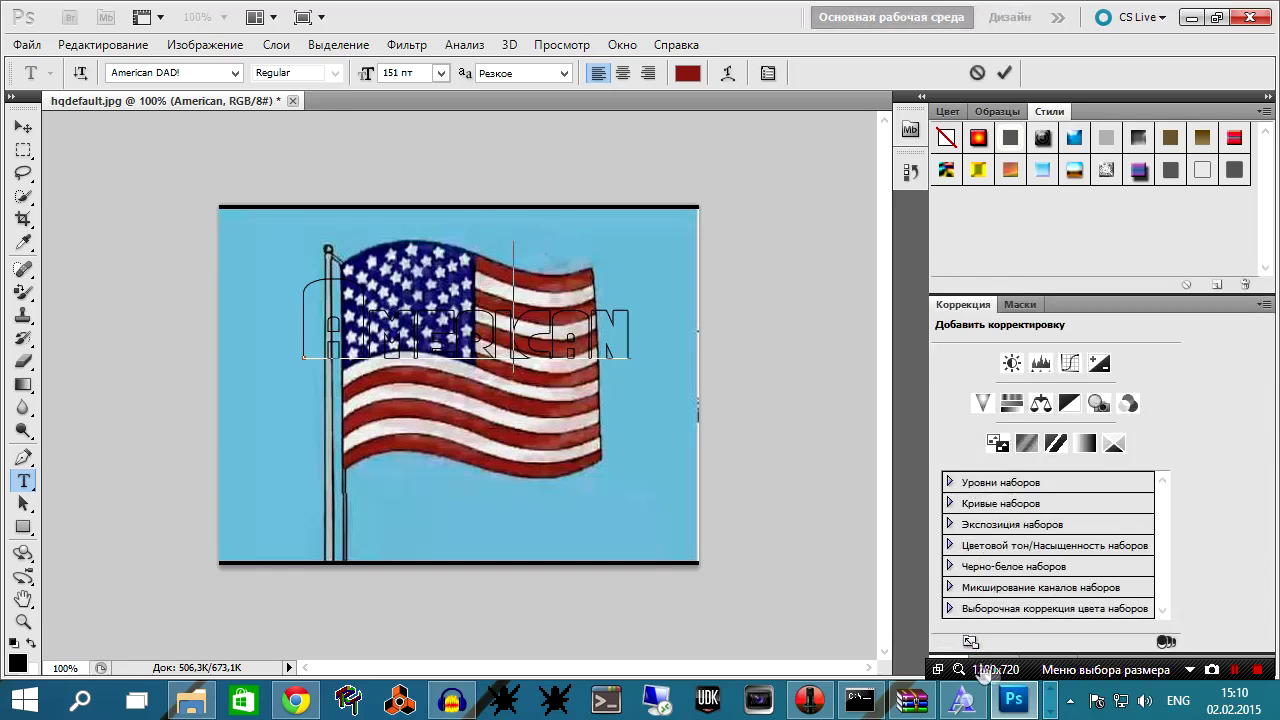
{"action": "mouse_move", "coordinate": [1095, 678]}
{"action": "left_mouse_down"}
{"action": "mouse_move", "coordinate": [1008, 597]}
{"action": "mouse_move", "coordinate": [1008, 618]}
{"action": "left_mouse_up"}
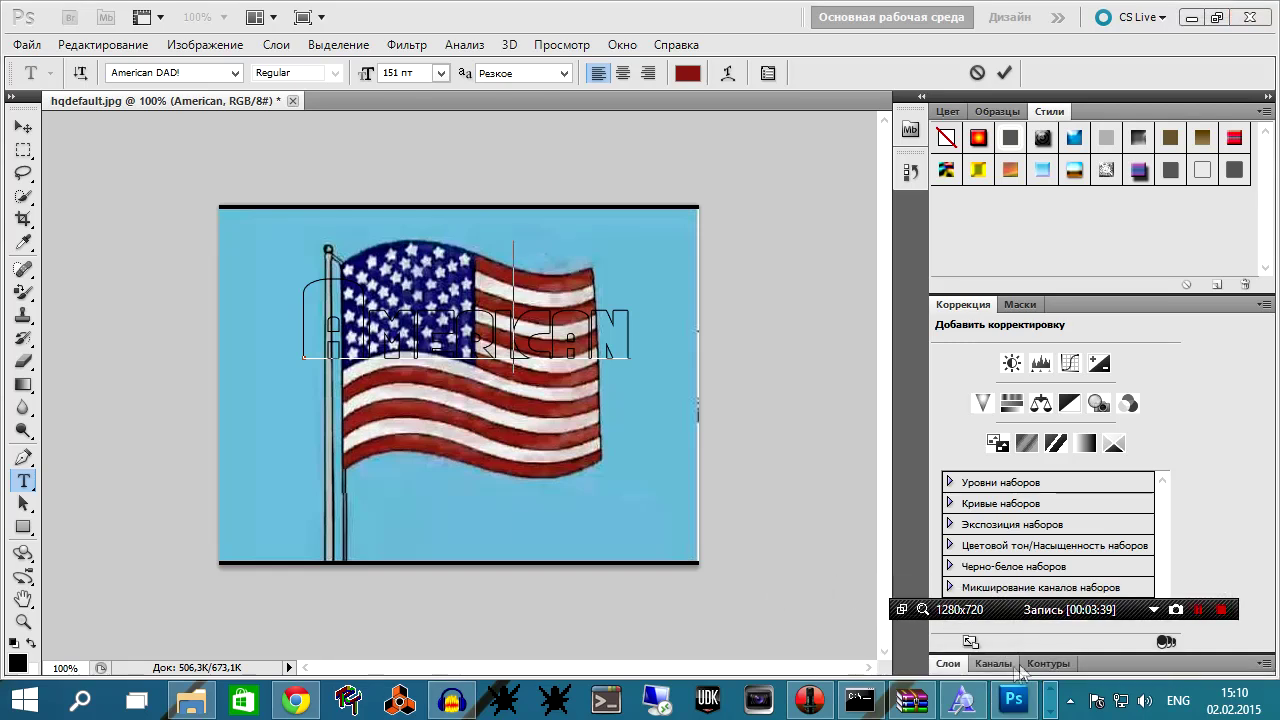
{"action": "left_click", "coordinate": [1006, 664]}
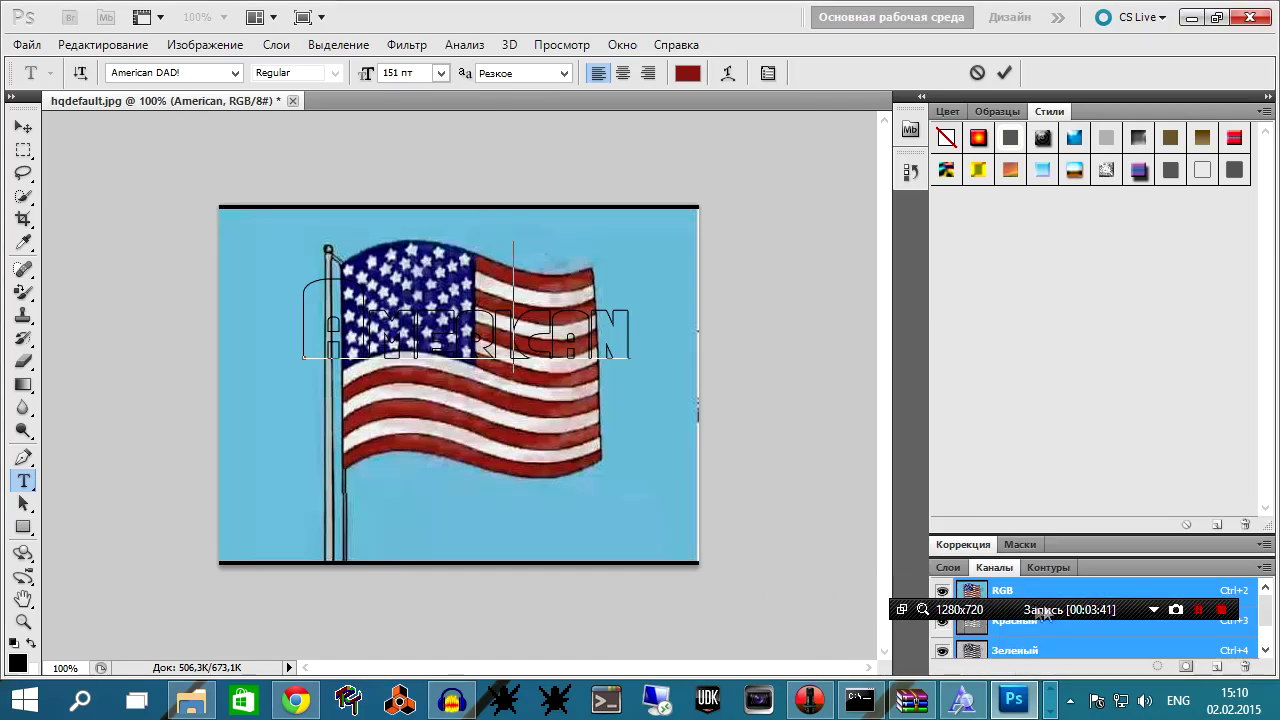
{"action": "left_click_drag", "start_coordinate": [1046, 612], "coordinate": [1059, 448]}
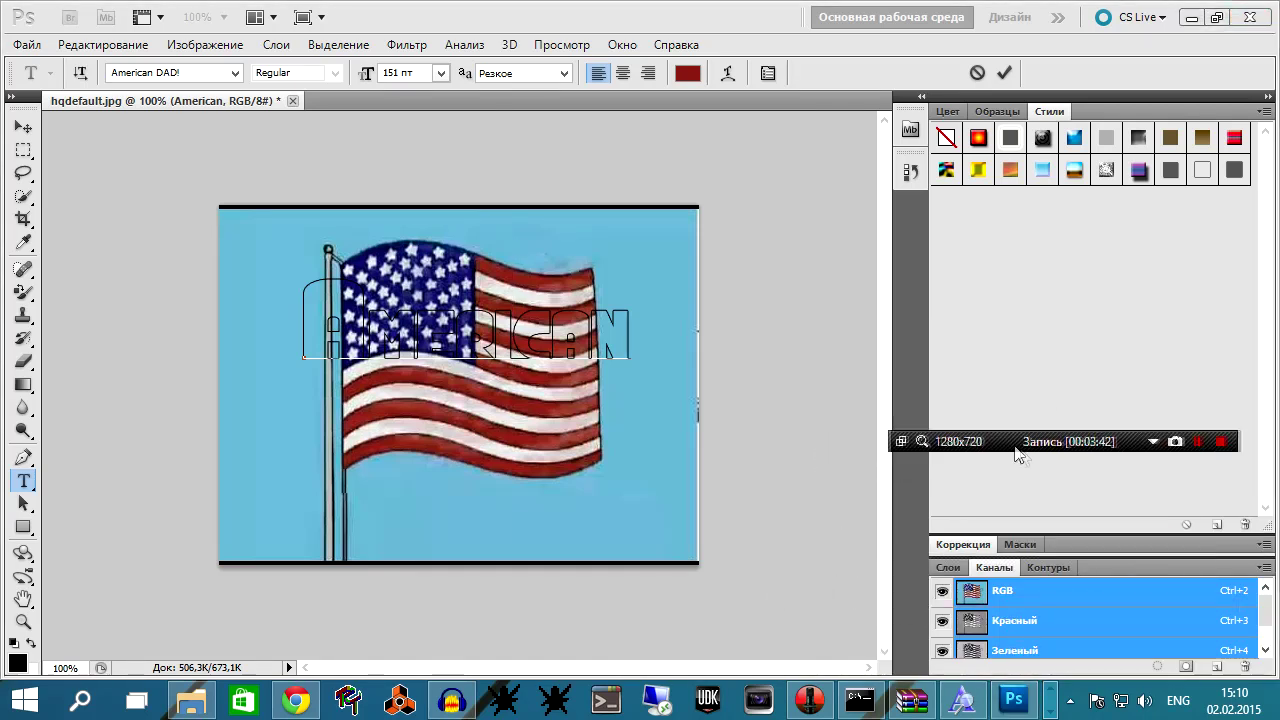
{"action": "left_click", "coordinate": [947, 111]}
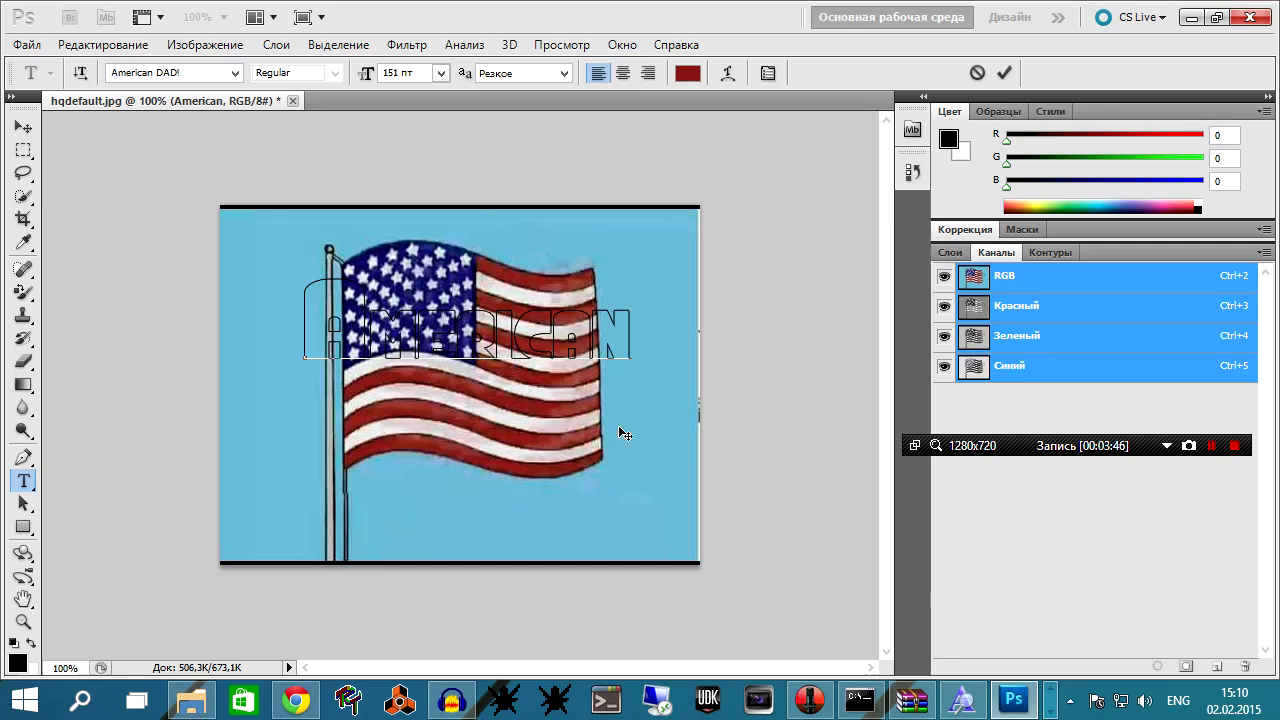
Commit the American text and bring up its layer options for 0% fill and stroke.
{"action": "left_click", "coordinate": [1006, 73]}
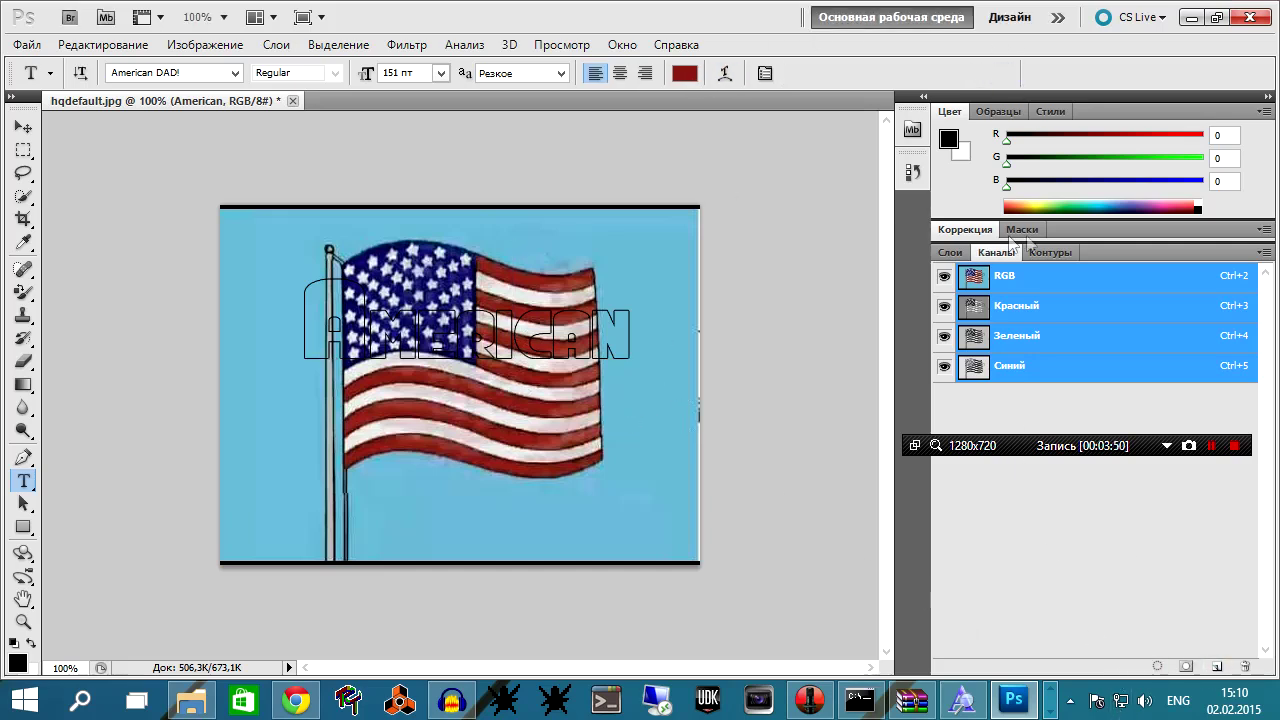
{"action": "left_click", "coordinate": [949, 252]}
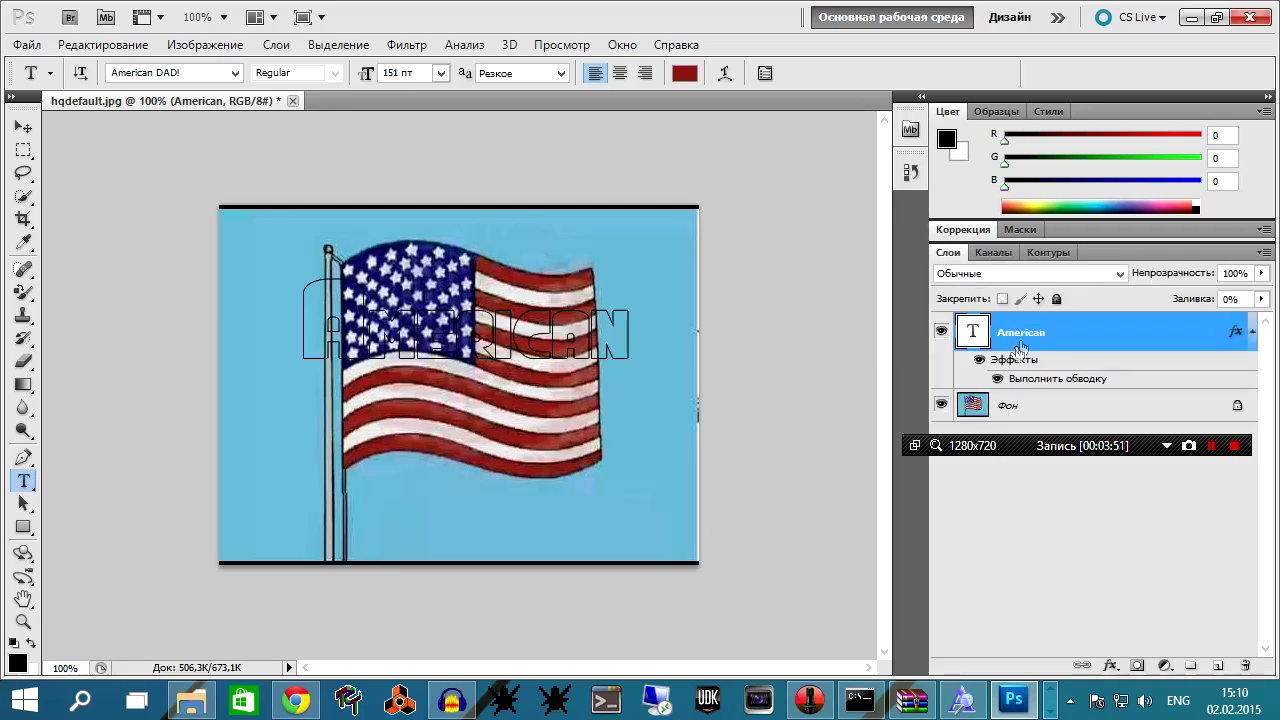
{"action": "right_click", "coordinate": [1021, 345]}
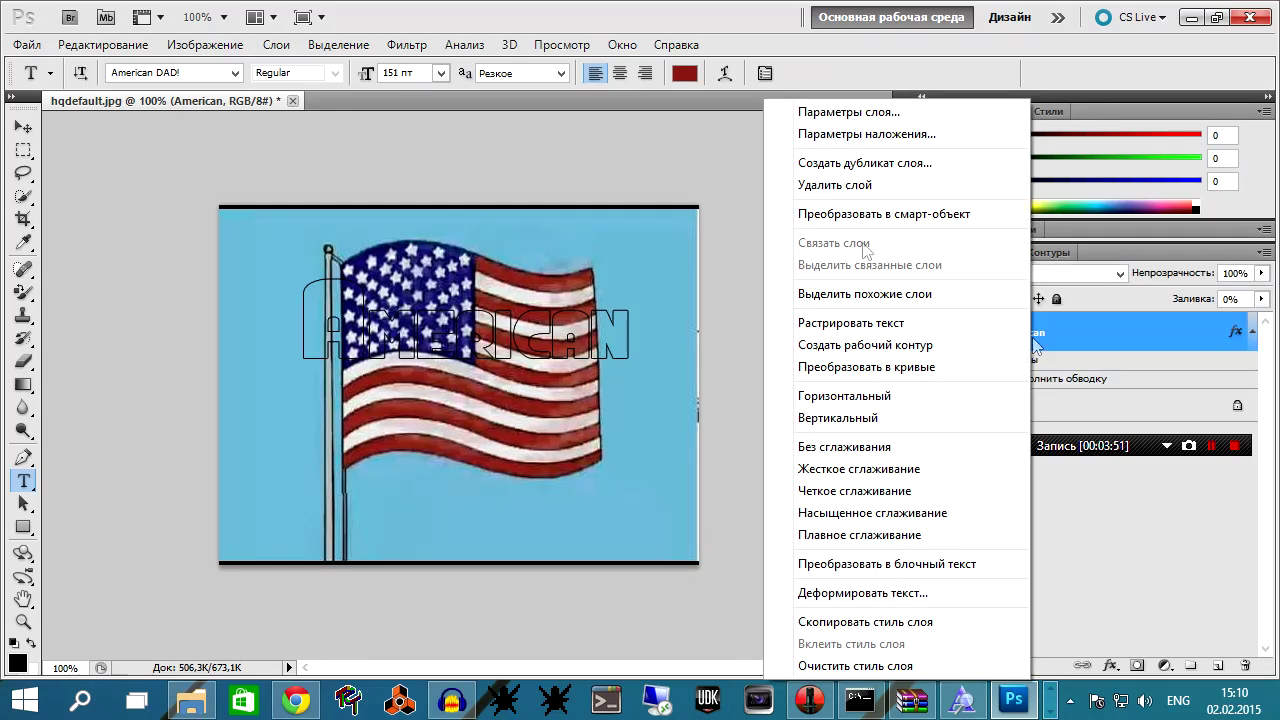
Switch the American layer's Stroke on and back off, leaving no outline, and show the Styles panel.
{"action": "left_click", "coordinate": [1097, 381]}
{"action": "double_click", "coordinate": [1054, 362]}
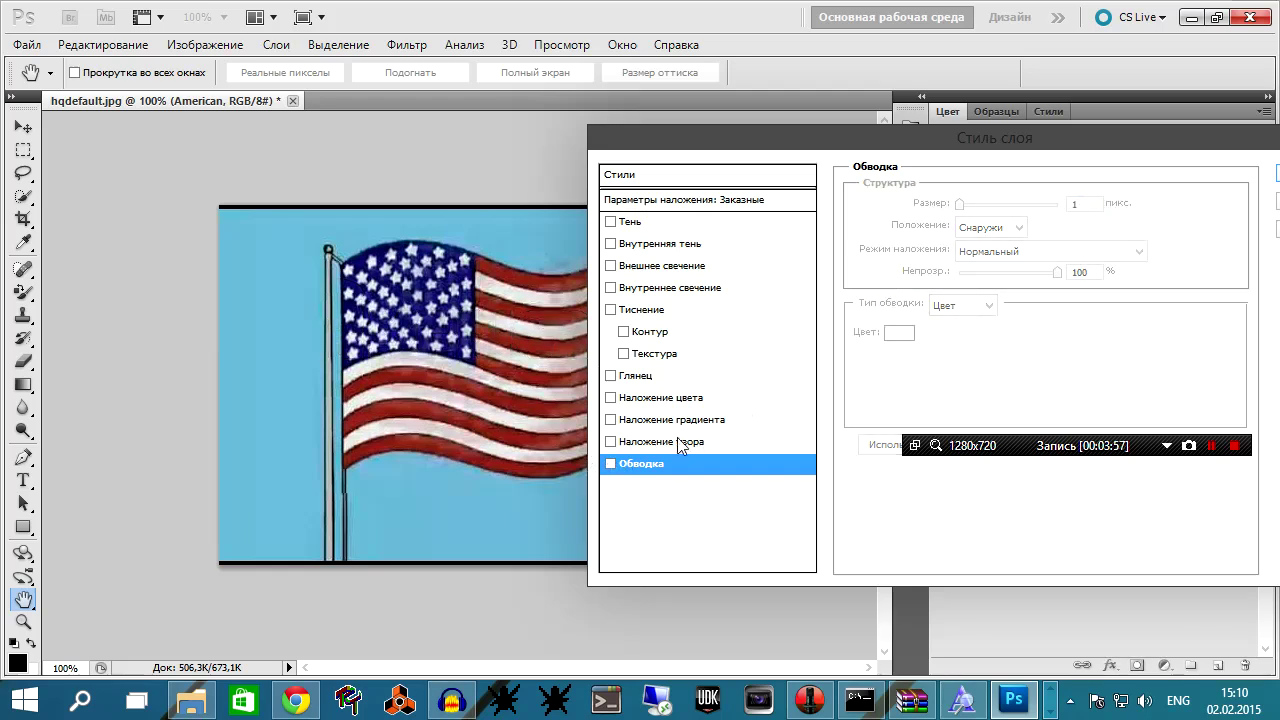
{"action": "left_click", "coordinate": [610, 464]}
{"action": "left_click_drag", "start_coordinate": [1225, 138], "coordinate": [1074, 135]}
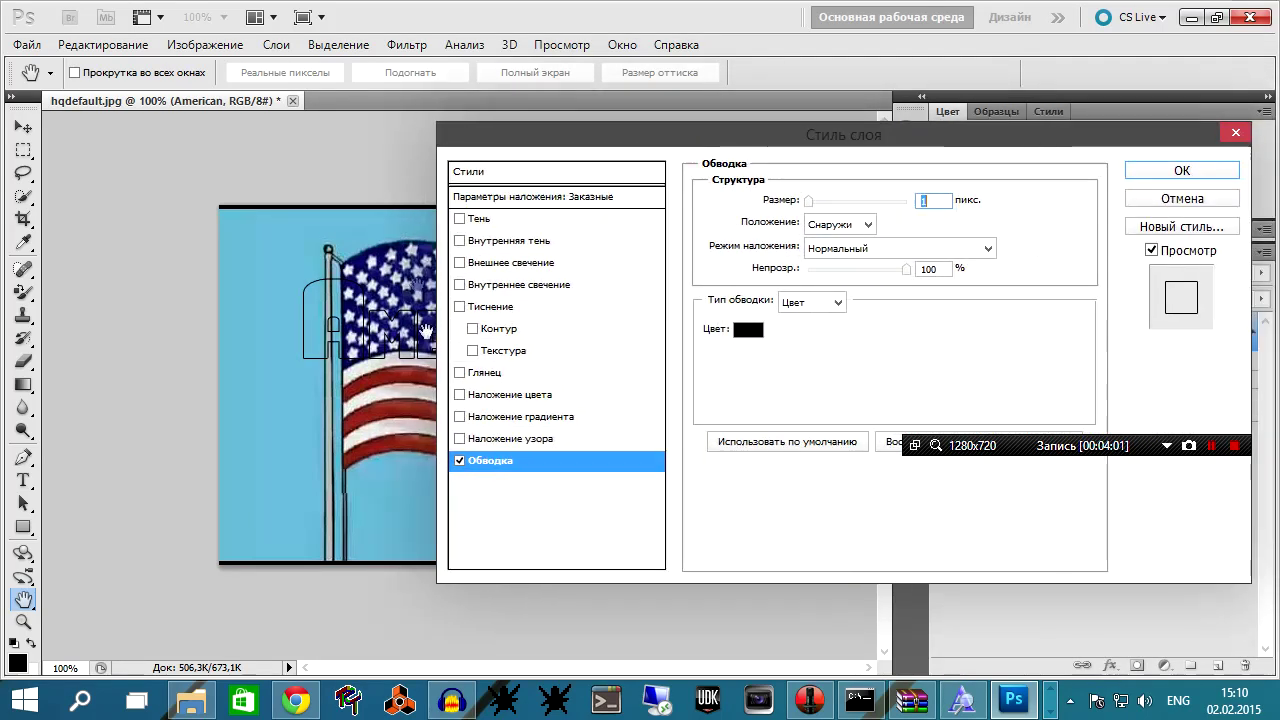
{"action": "left_click", "coordinate": [459, 460]}
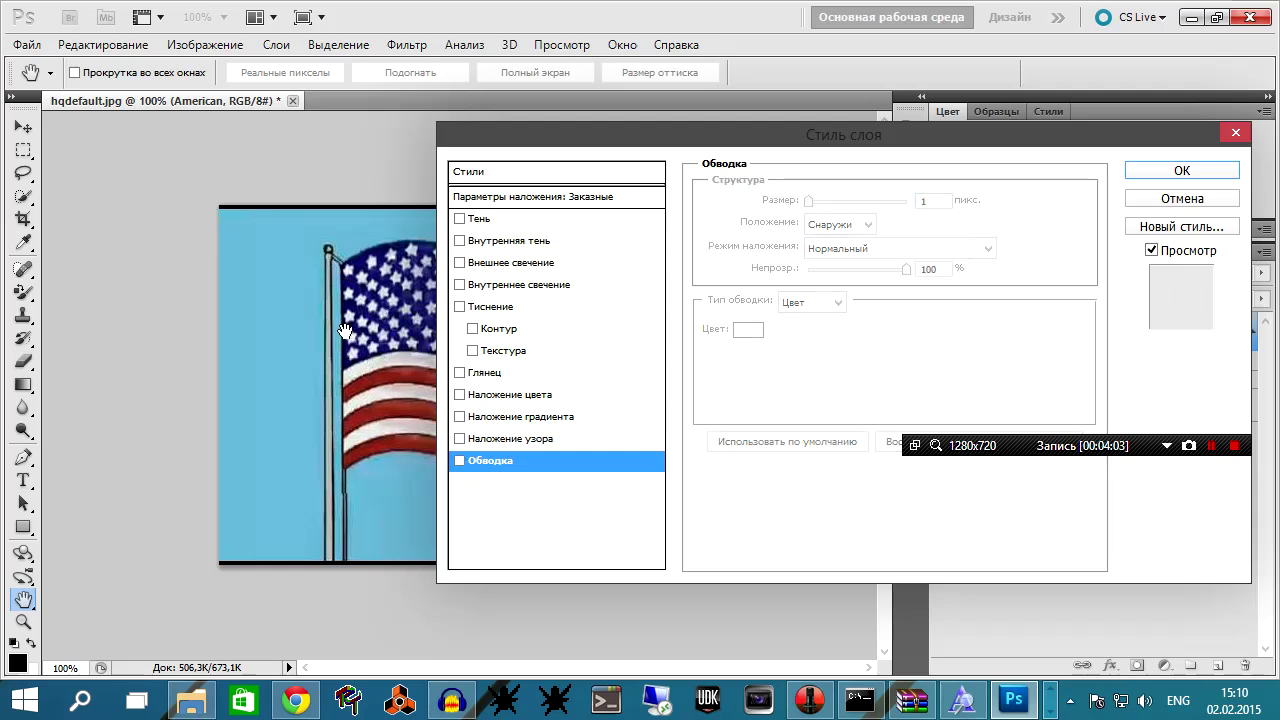
{"action": "left_click", "coordinate": [1224, 172]}
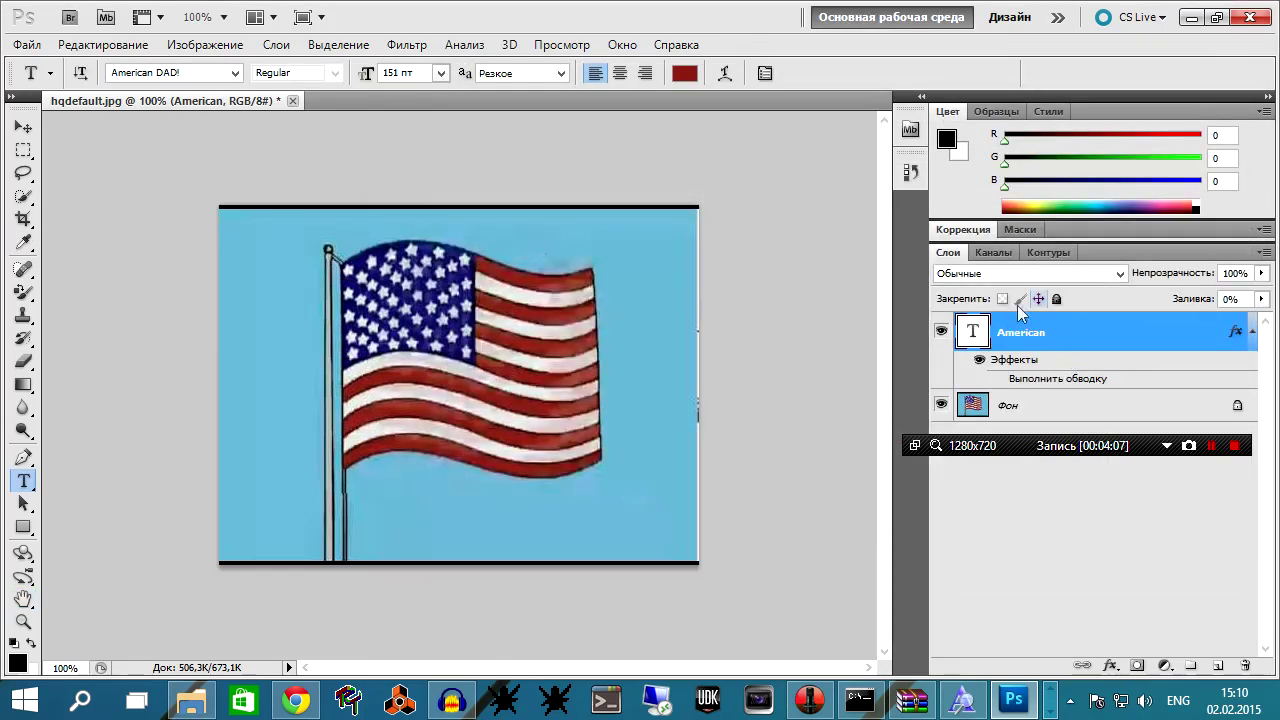
{"action": "left_click", "coordinate": [1047, 111]}
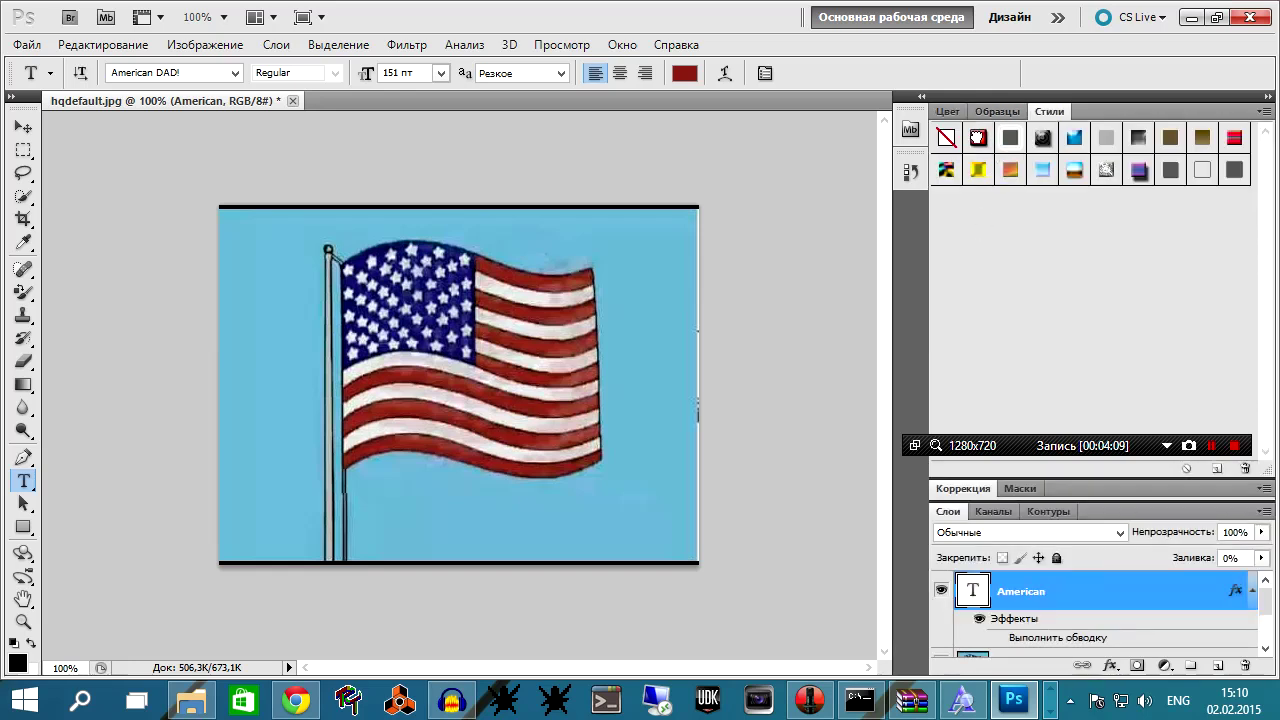
Apply a preset style to American, then remove its Drop Shadow and Gradient Overlay.
{"action": "left_click", "coordinate": [978, 137]}
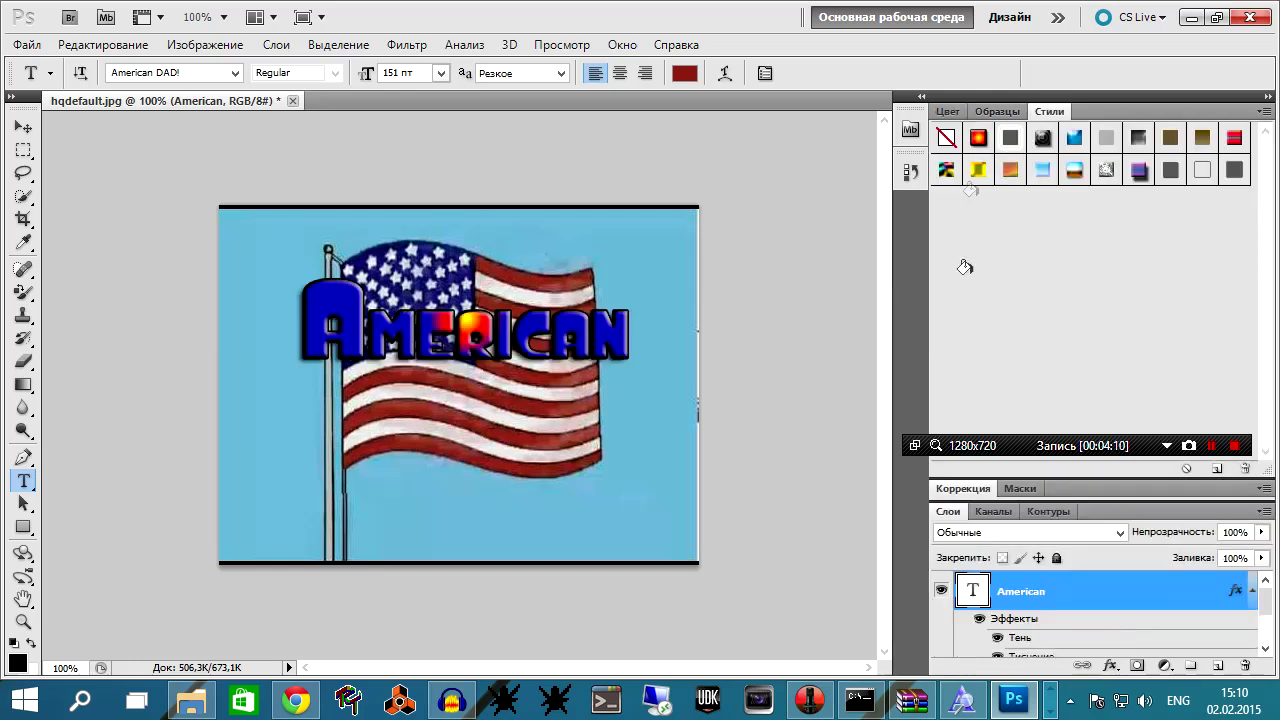
{"action": "double_click", "coordinate": [1041, 627]}
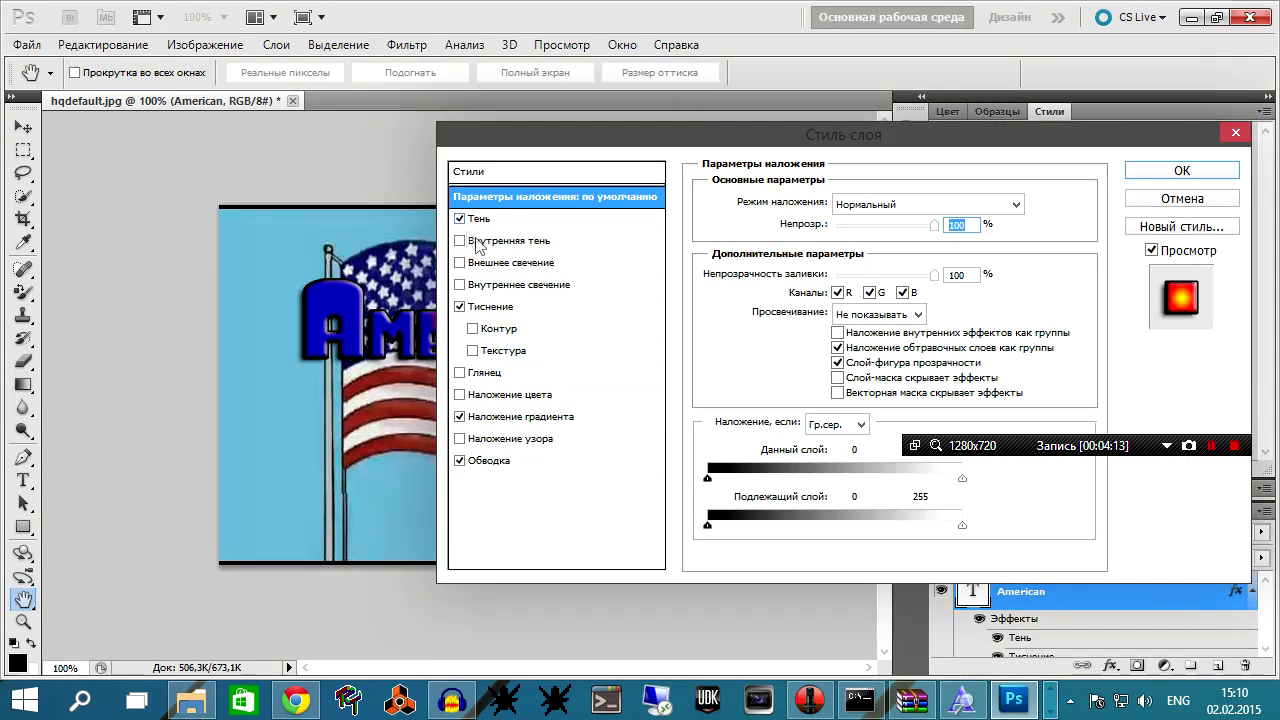
{"action": "left_click", "coordinate": [459, 219]}
{"action": "left_click", "coordinate": [459, 461]}
{"action": "left_click", "coordinate": [459, 417]}
{"action": "left_click", "coordinate": [460, 461]}
Set American's stroke to 2 px in dark red 240c0c and apply the style.
{"action": "left_click", "coordinate": [511, 463]}
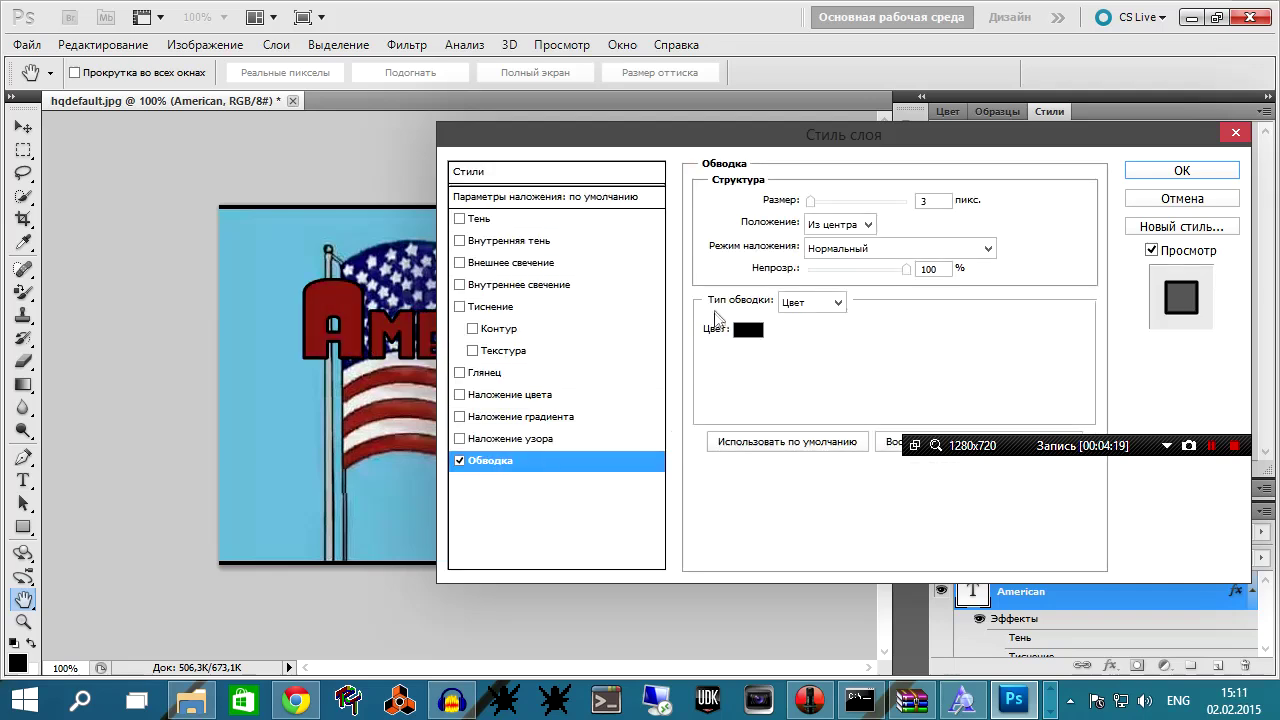
{"action": "left_click", "coordinate": [746, 330]}
{"action": "left_click_drag", "start_coordinate": [730, 497], "coordinate": [750, 223]}
{"action": "mouse_move", "coordinate": [743, 314]}
{"action": "left_mouse_down"}
{"action": "mouse_move", "coordinate": [755, 460]}
{"action": "mouse_move", "coordinate": [751, 434]}
{"action": "left_mouse_up"}
{"action": "left_click", "coordinate": [1084, 247]}
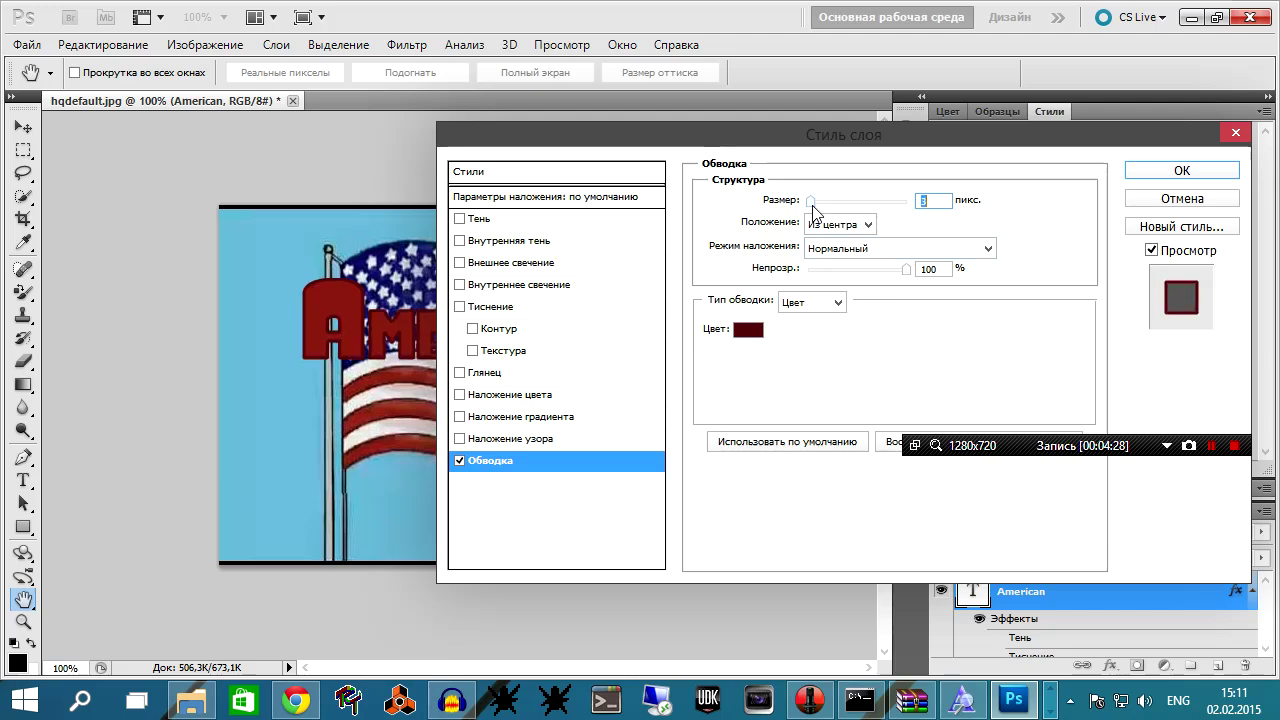
{"action": "key", "text": "Down"}
{"action": "key", "text": "Down"}
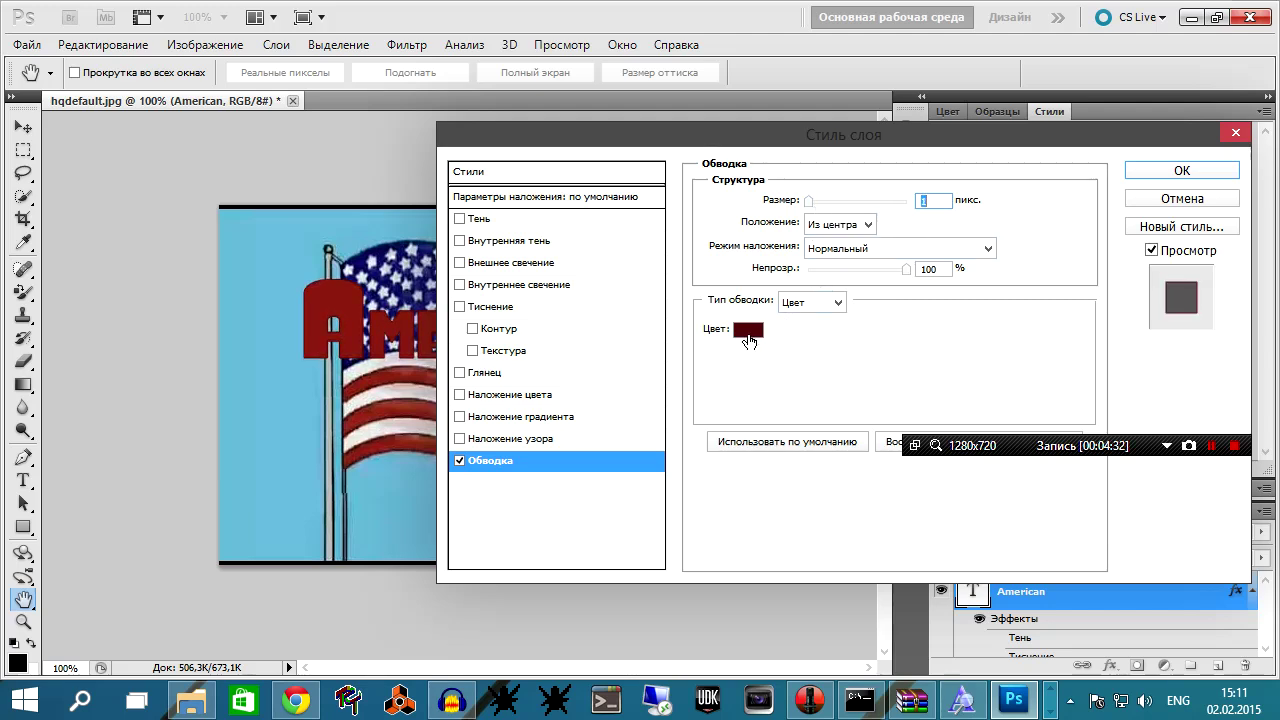
{"action": "left_click", "coordinate": [749, 341]}
{"action": "left_click_drag", "start_coordinate": [757, 466], "coordinate": [758, 477]}
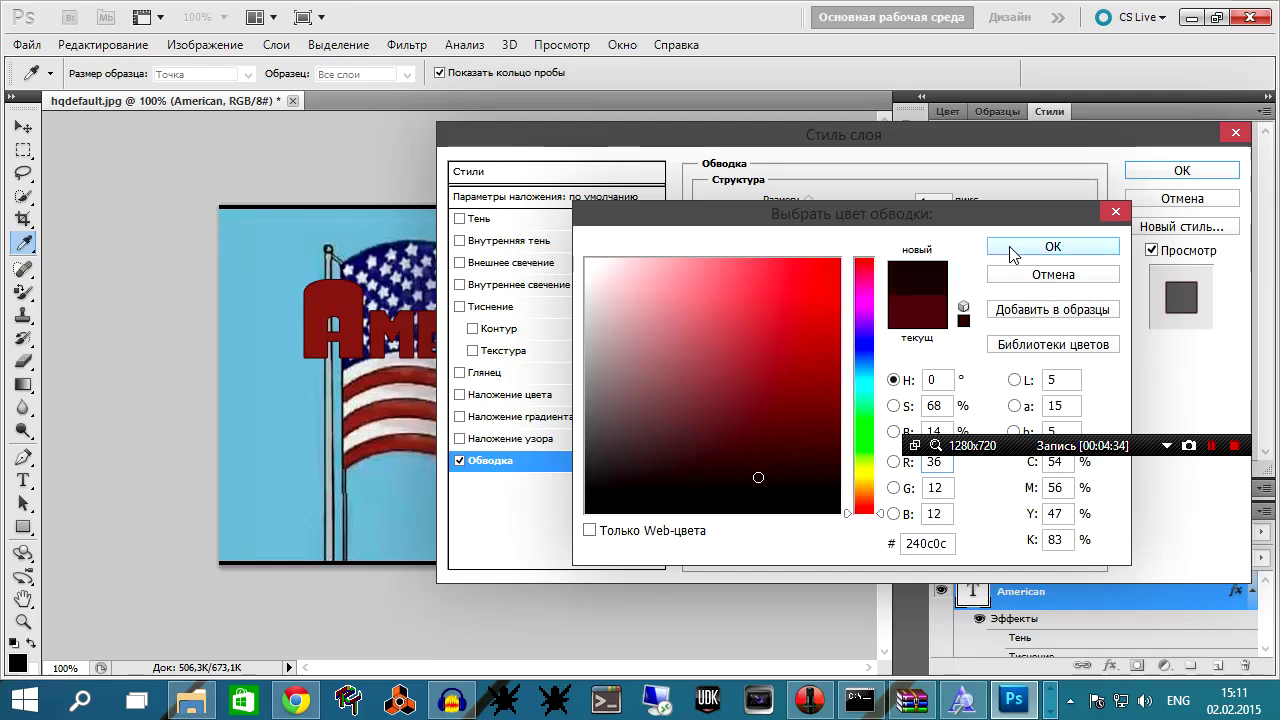
{"action": "left_click", "coordinate": [1011, 250]}
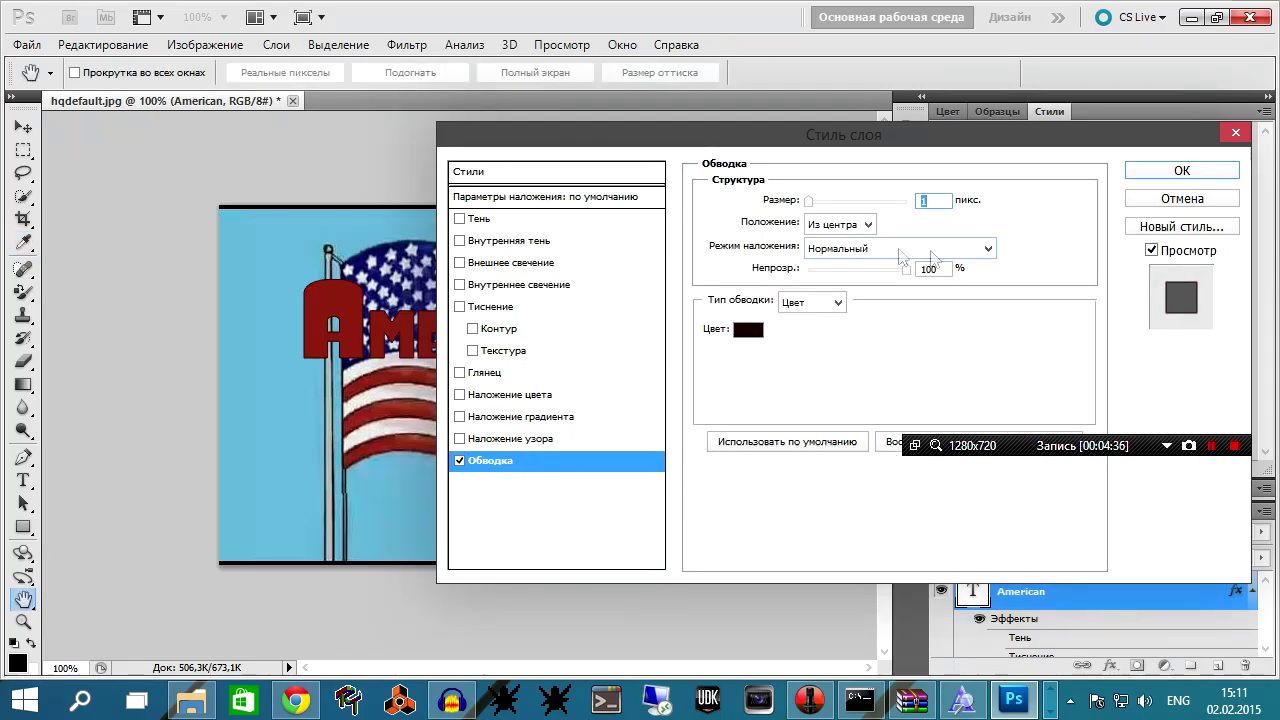
{"action": "left_click", "coordinate": [1180, 171]}
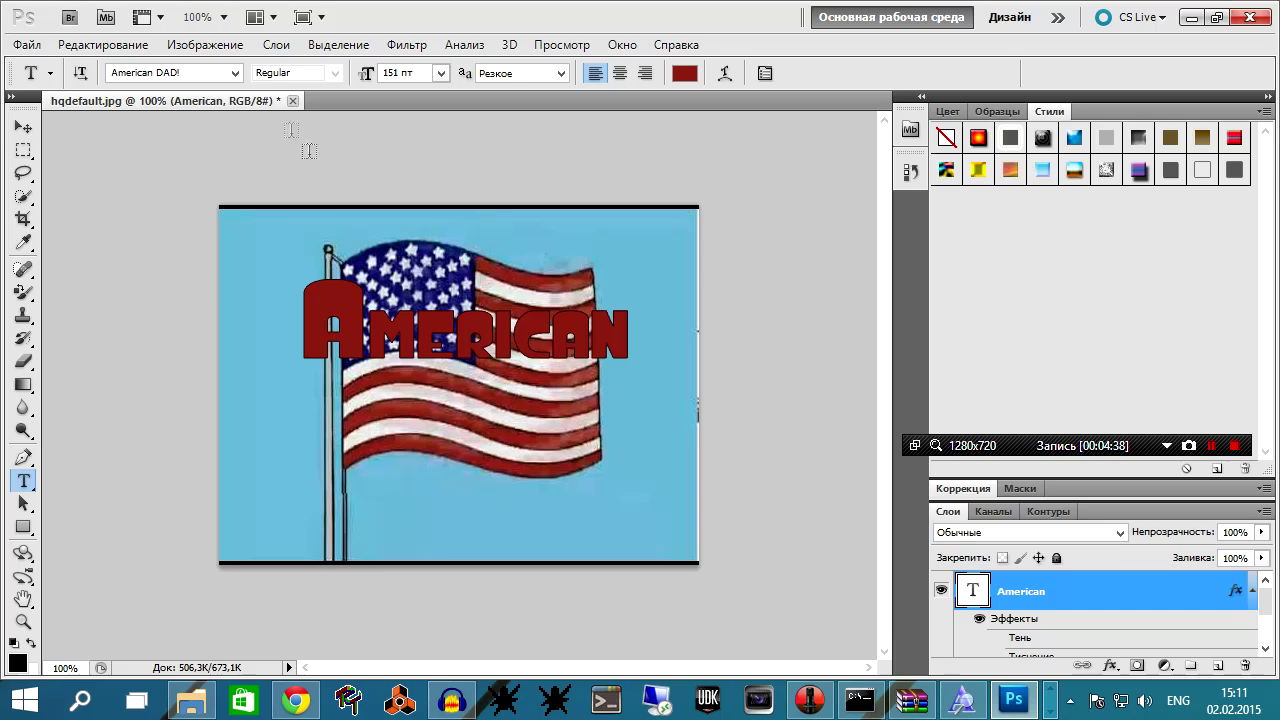
Try warping the American text, then cancel the warp.
{"action": "left_click", "coordinate": [103, 44]}
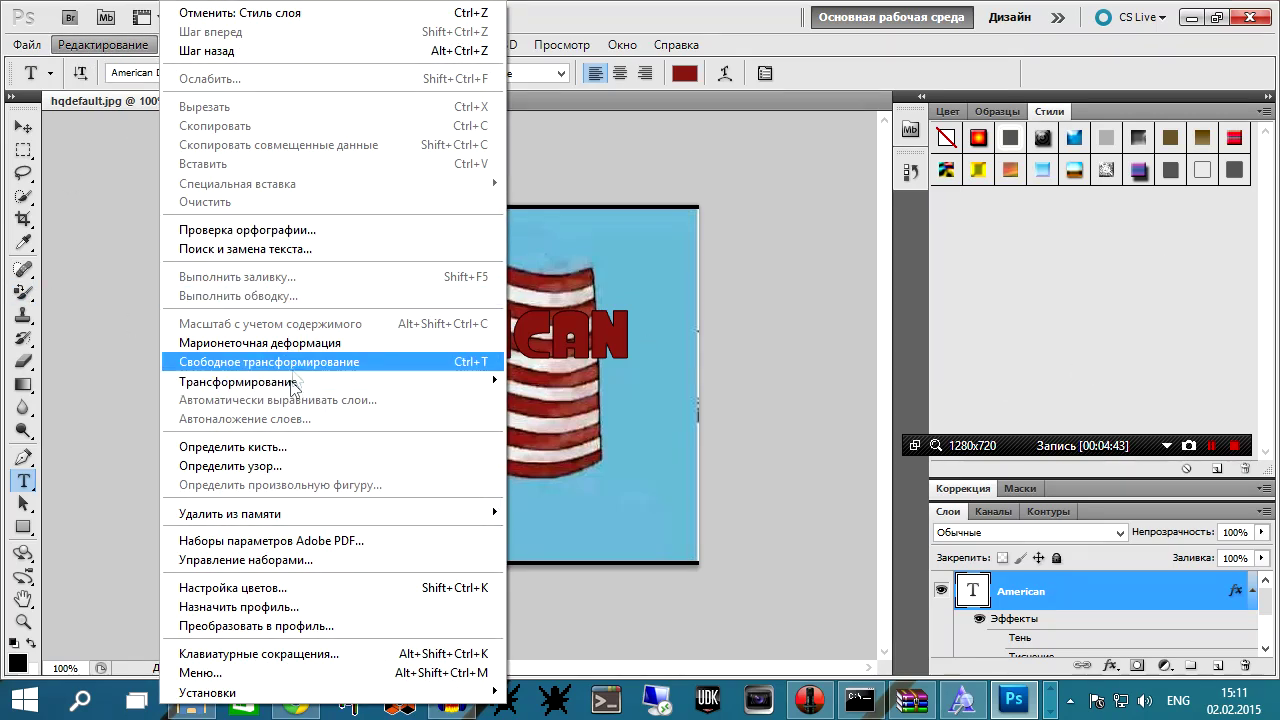
{"action": "mouse_move", "coordinate": [300, 381]}
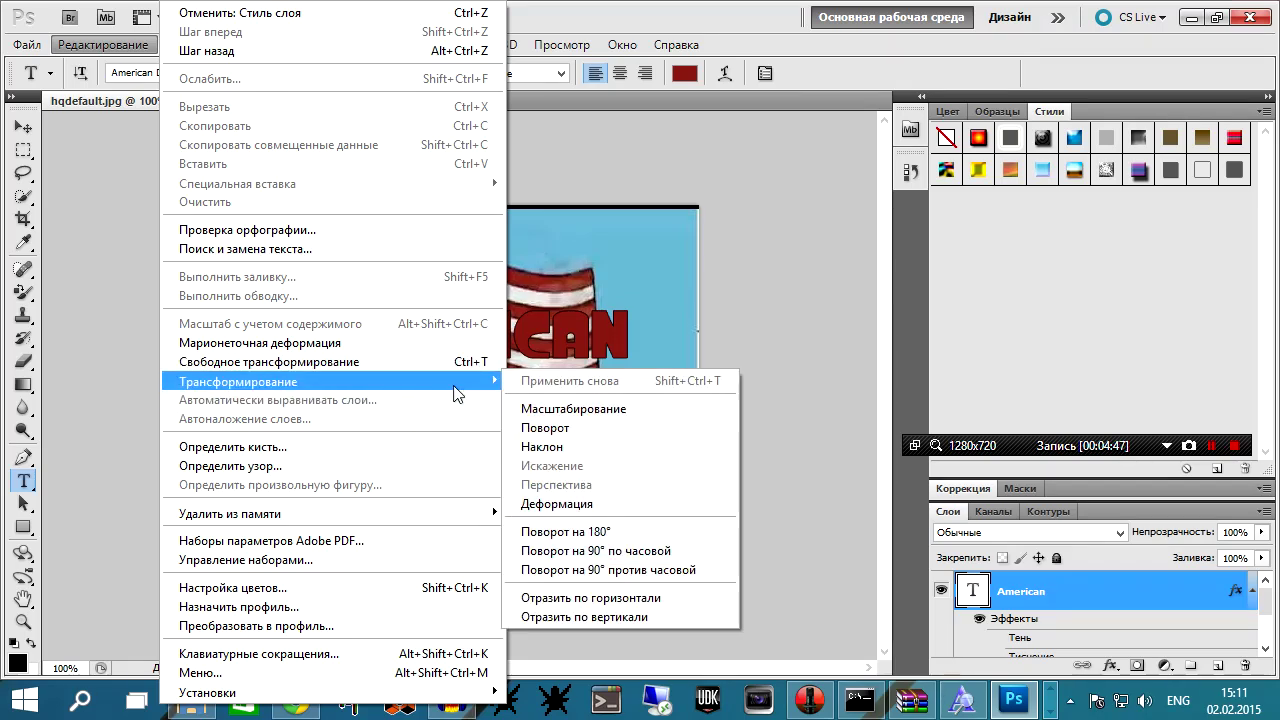
{"action": "left_click", "coordinate": [580, 504]}
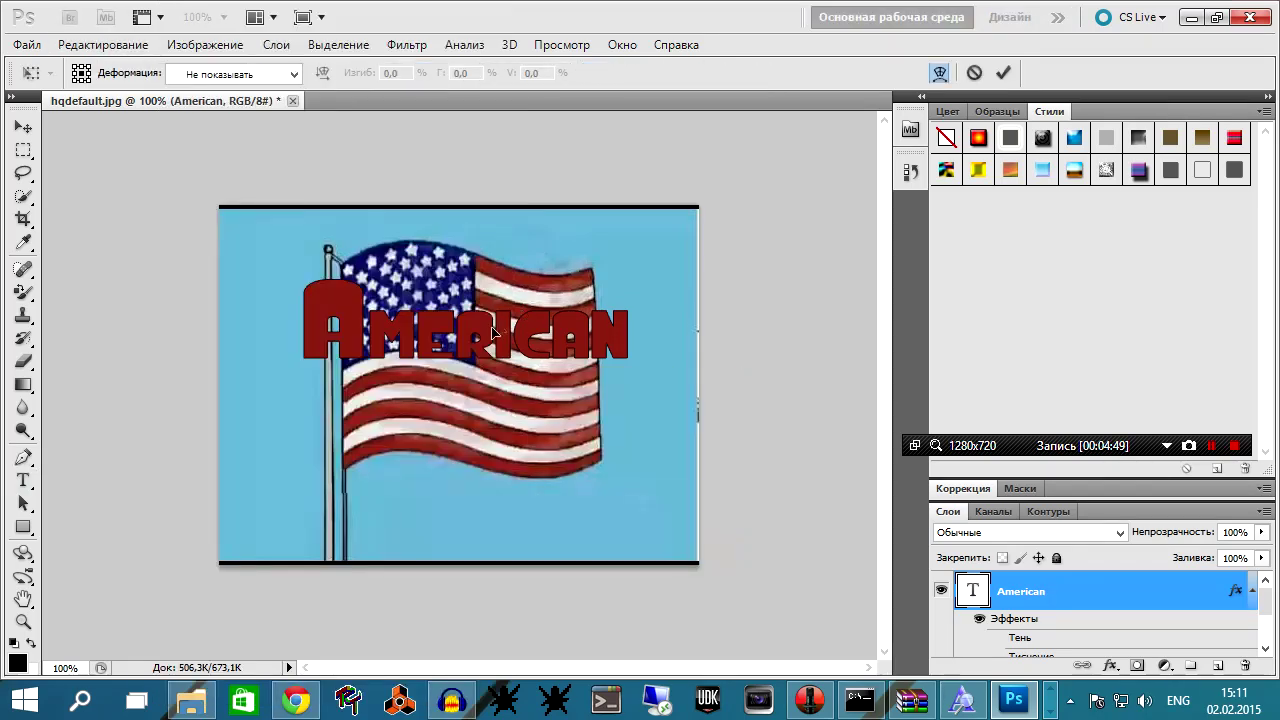
{"action": "left_click_drag", "start_coordinate": [311, 366], "coordinate": [308, 358]}
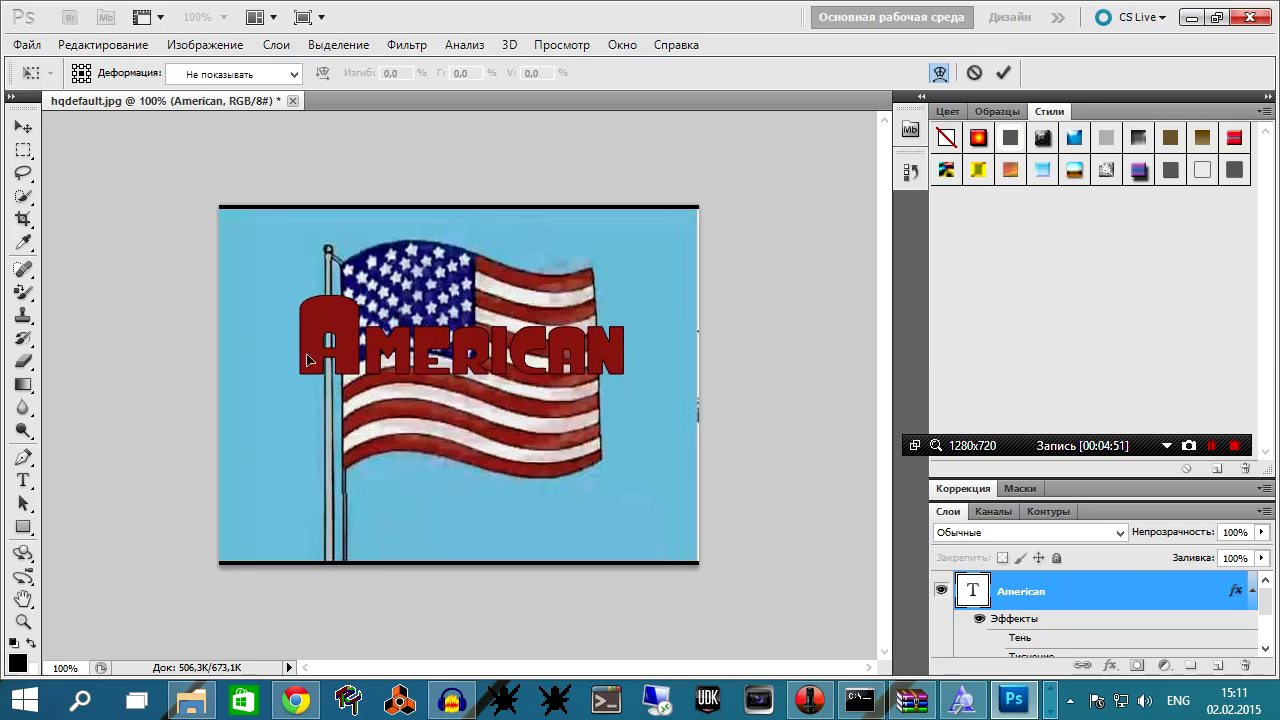
{"action": "key", "text": "Escape"}
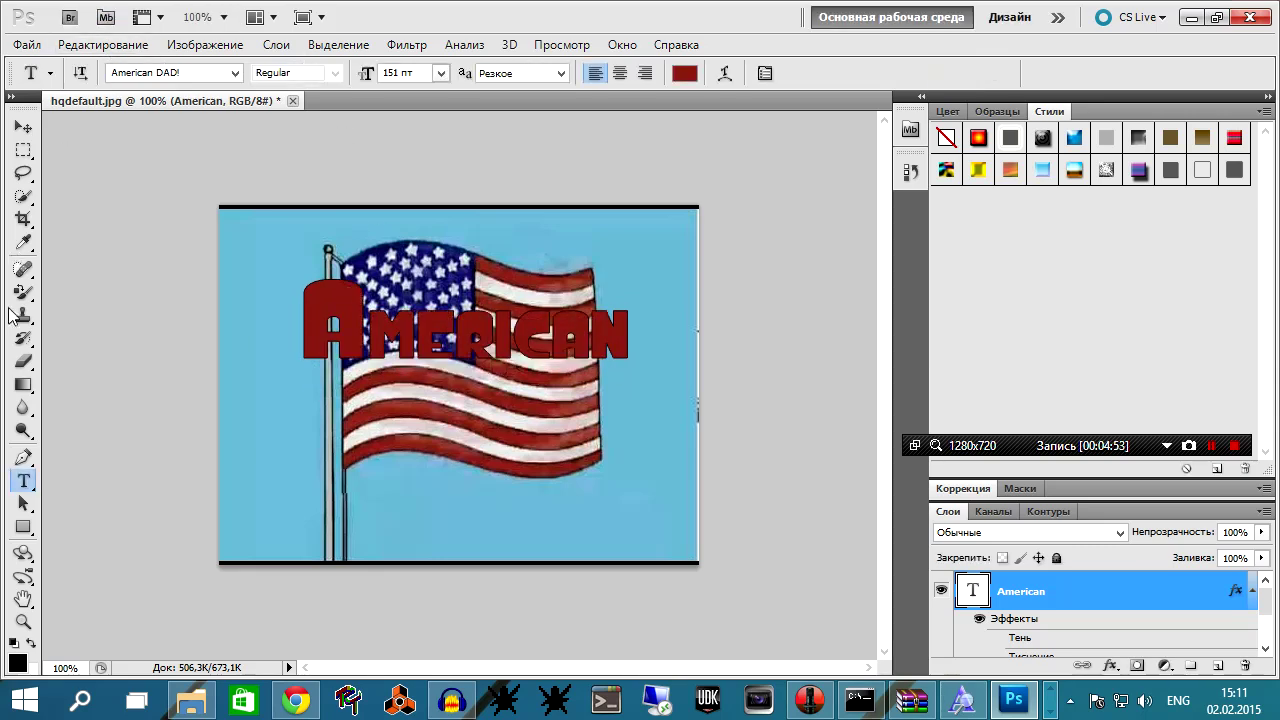
Rasterize the American text layer by clicking it with the Pencil tool.
{"action": "left_click", "coordinate": [23, 291]}
{"action": "left_click", "coordinate": [23, 268]}
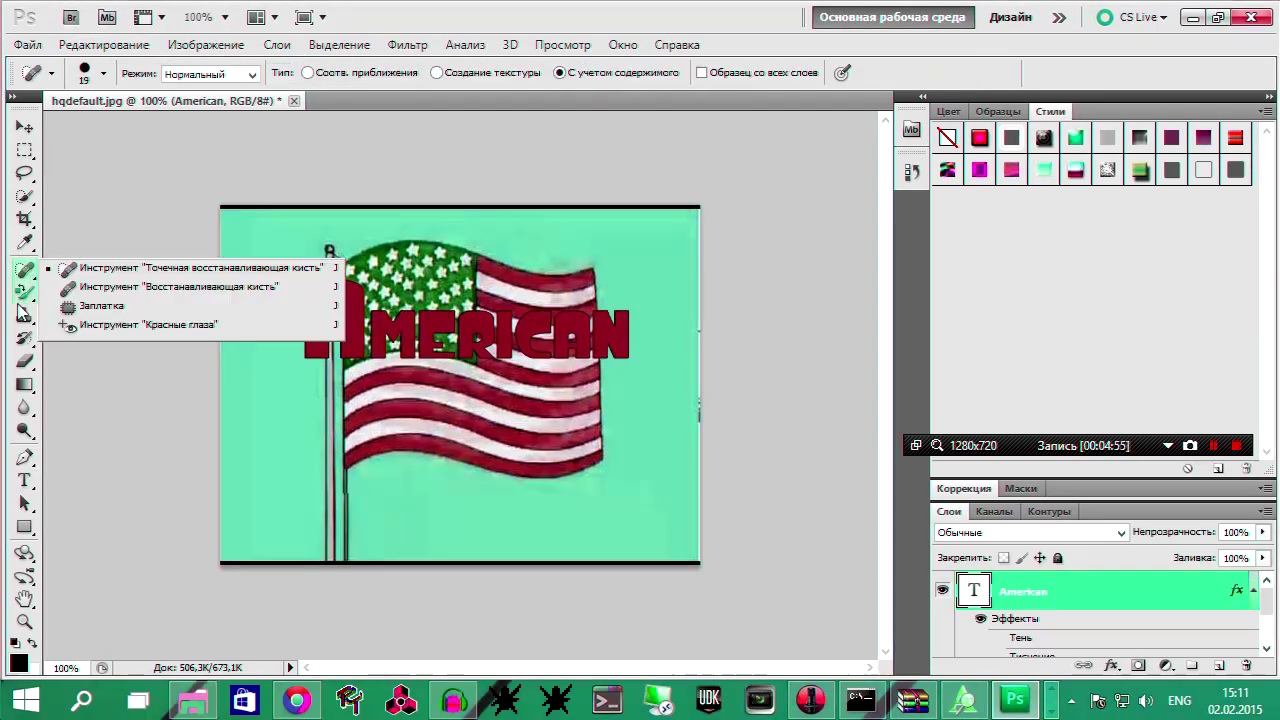
{"action": "left_click", "coordinate": [23, 291]}
{"action": "left_click", "coordinate": [135, 309]}
{"action": "left_click", "coordinate": [430, 342]}
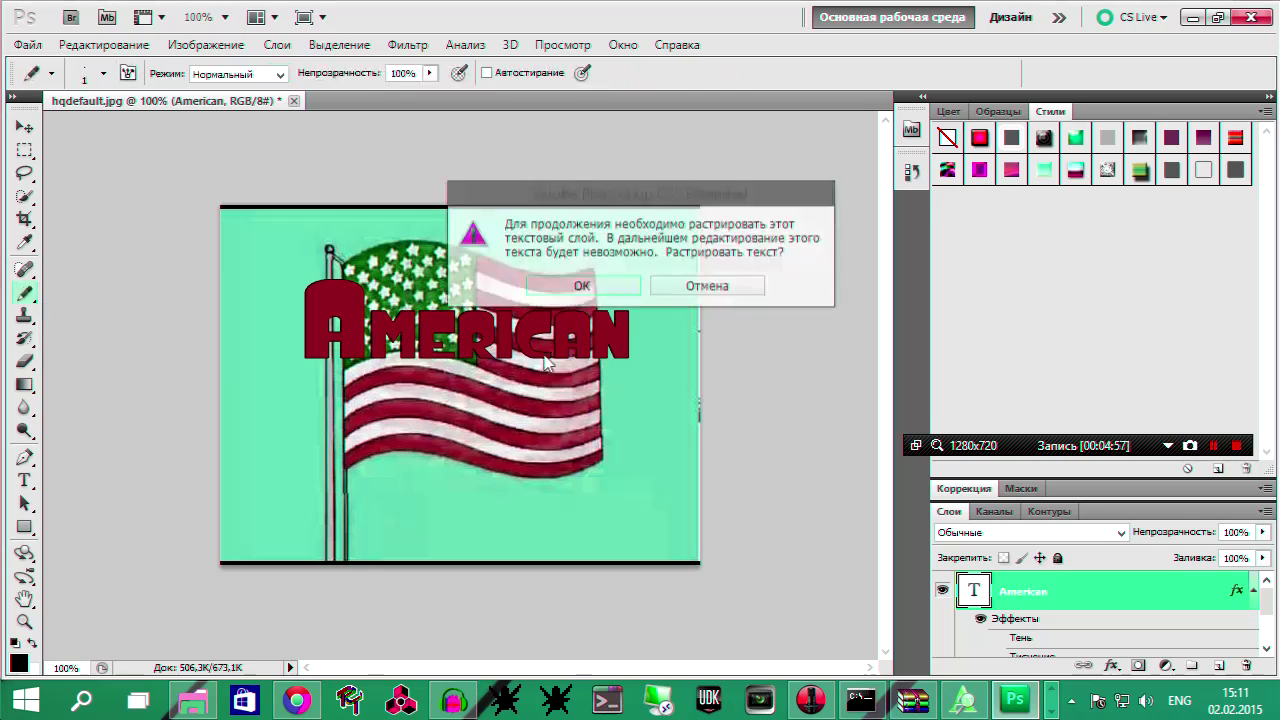
{"action": "left_click", "coordinate": [600, 287]}
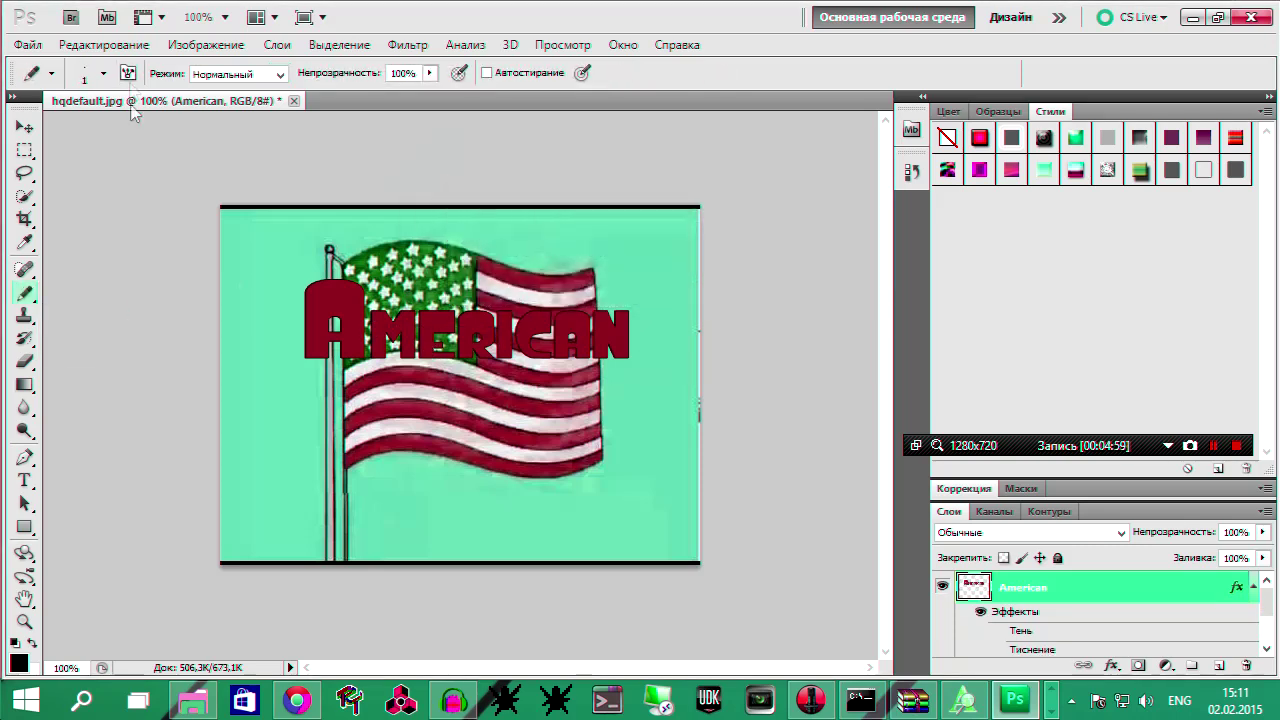
Try a perspective transform, cancel it, then put a warp grid on American.
{"action": "left_click", "coordinate": [103, 44]}
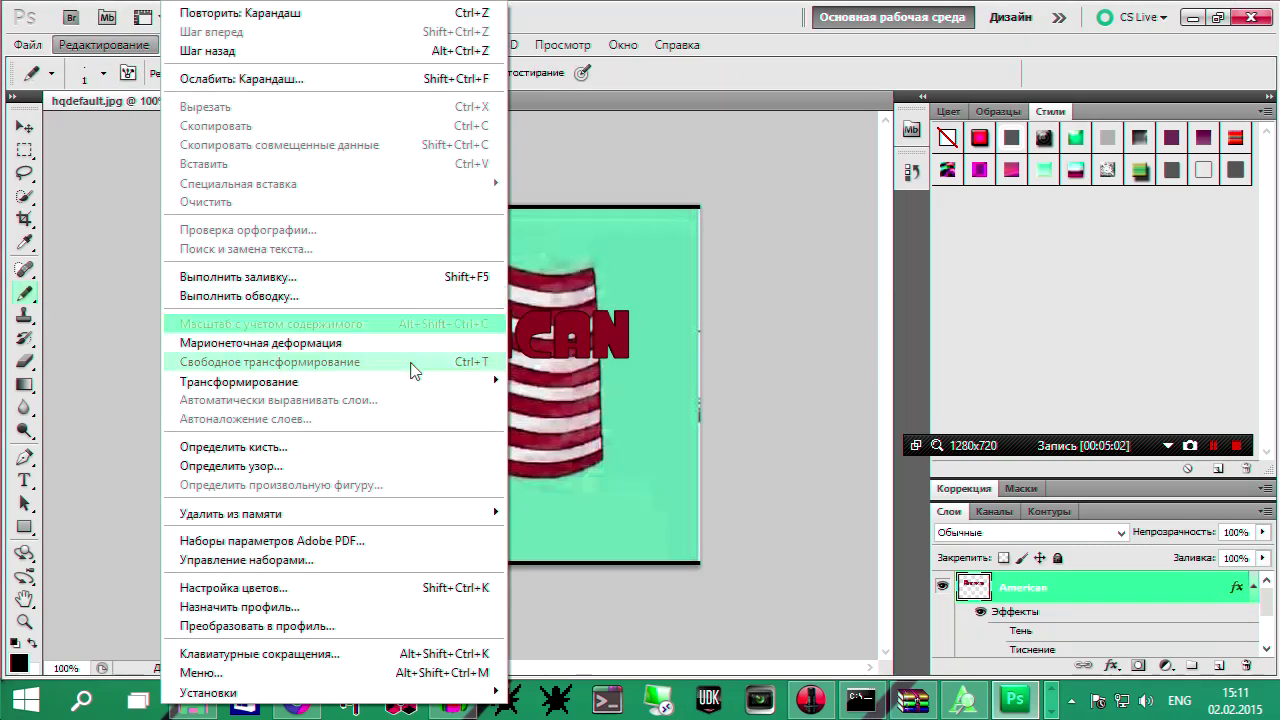
{"action": "mouse_move", "coordinate": [240, 381]}
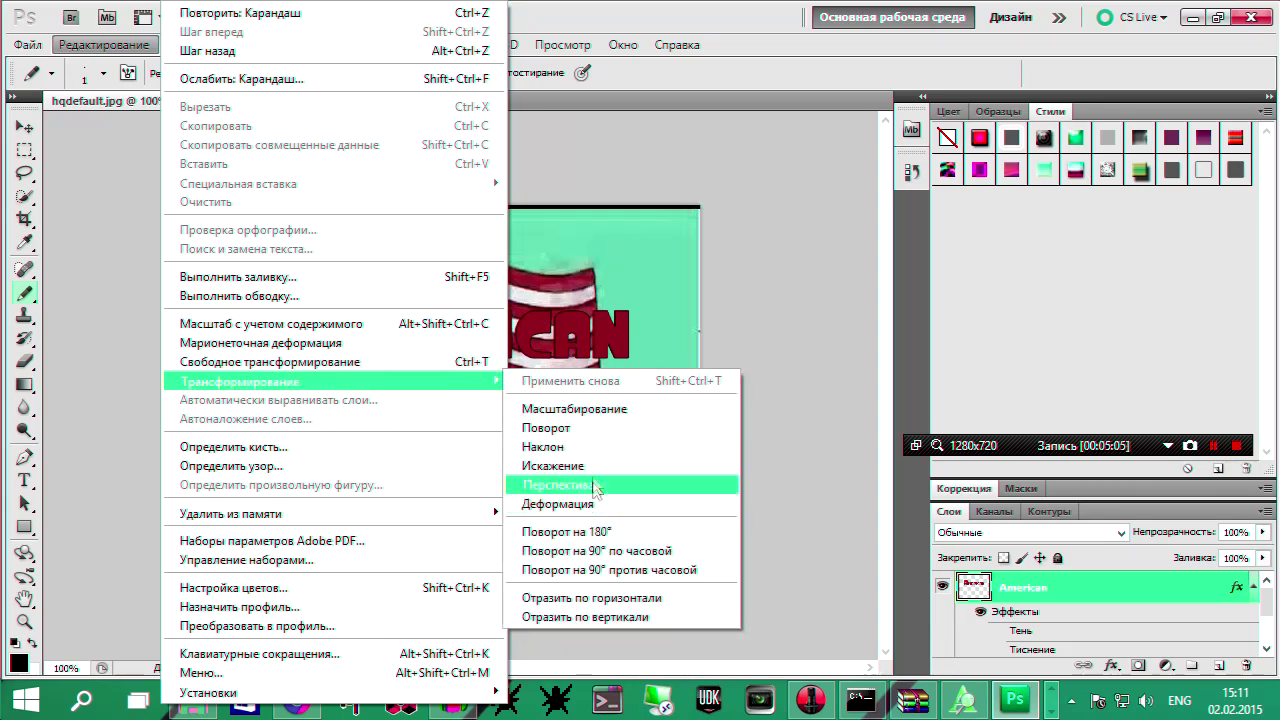
{"action": "left_click", "coordinate": [557, 484]}
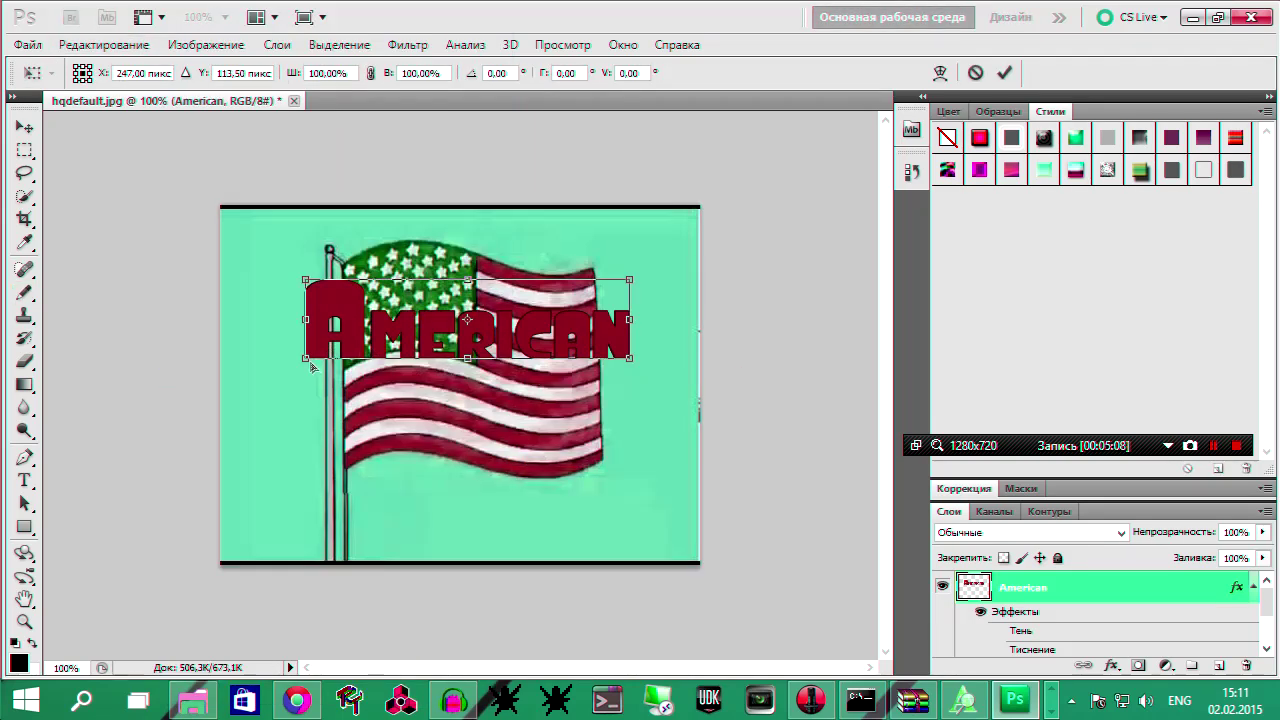
{"action": "left_click_drag", "start_coordinate": [306, 358], "coordinate": [275, 480]}
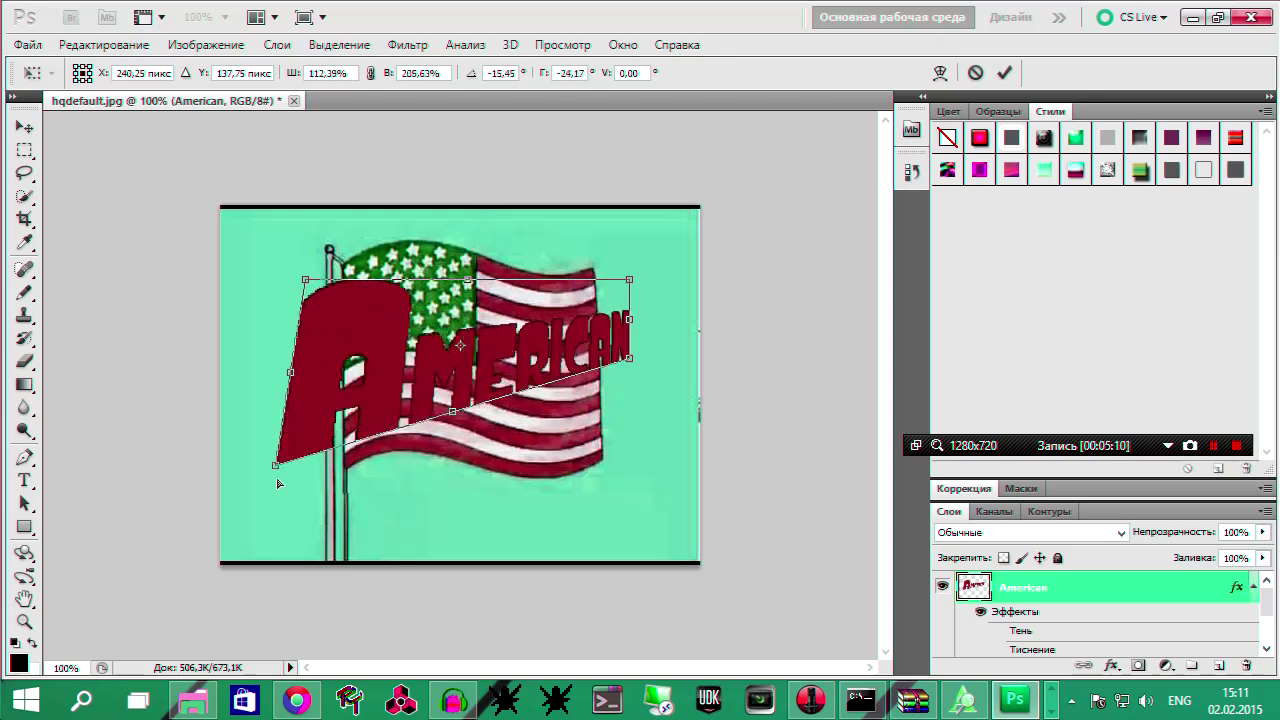
{"action": "key", "text": "Escape"}
{"action": "left_click", "coordinate": [103, 44]}
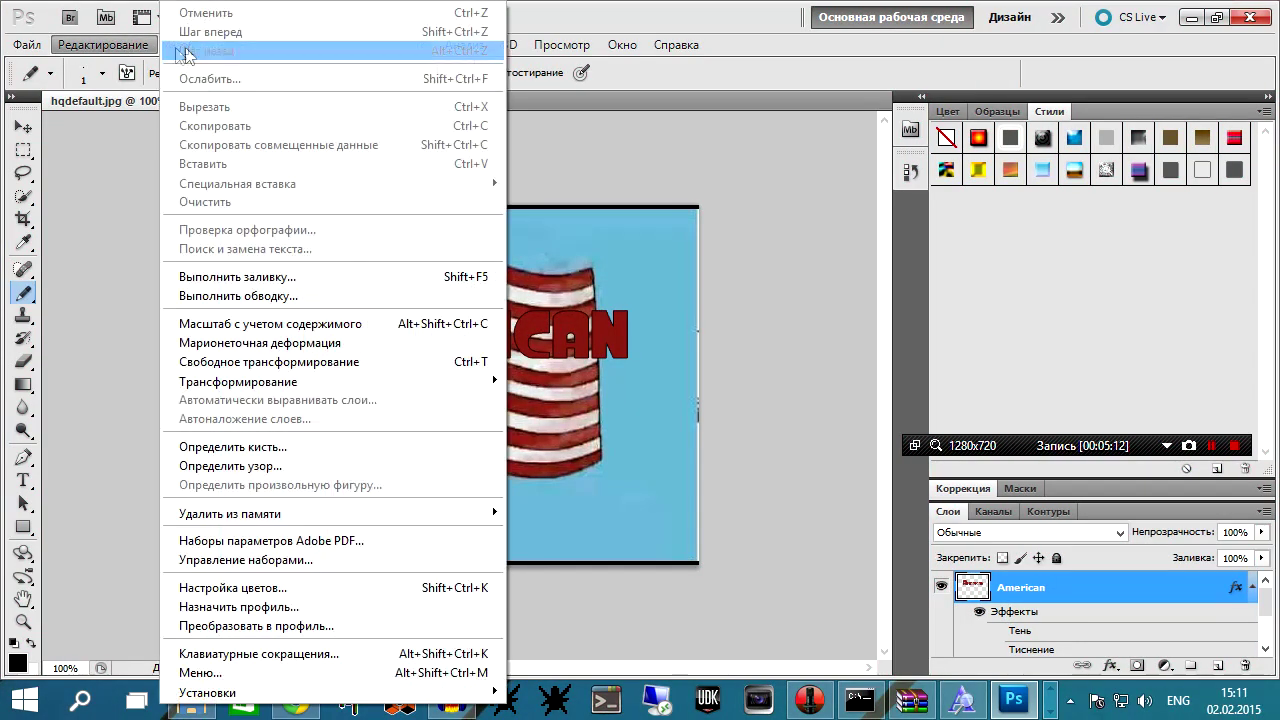
{"action": "left_click", "coordinate": [560, 491]}
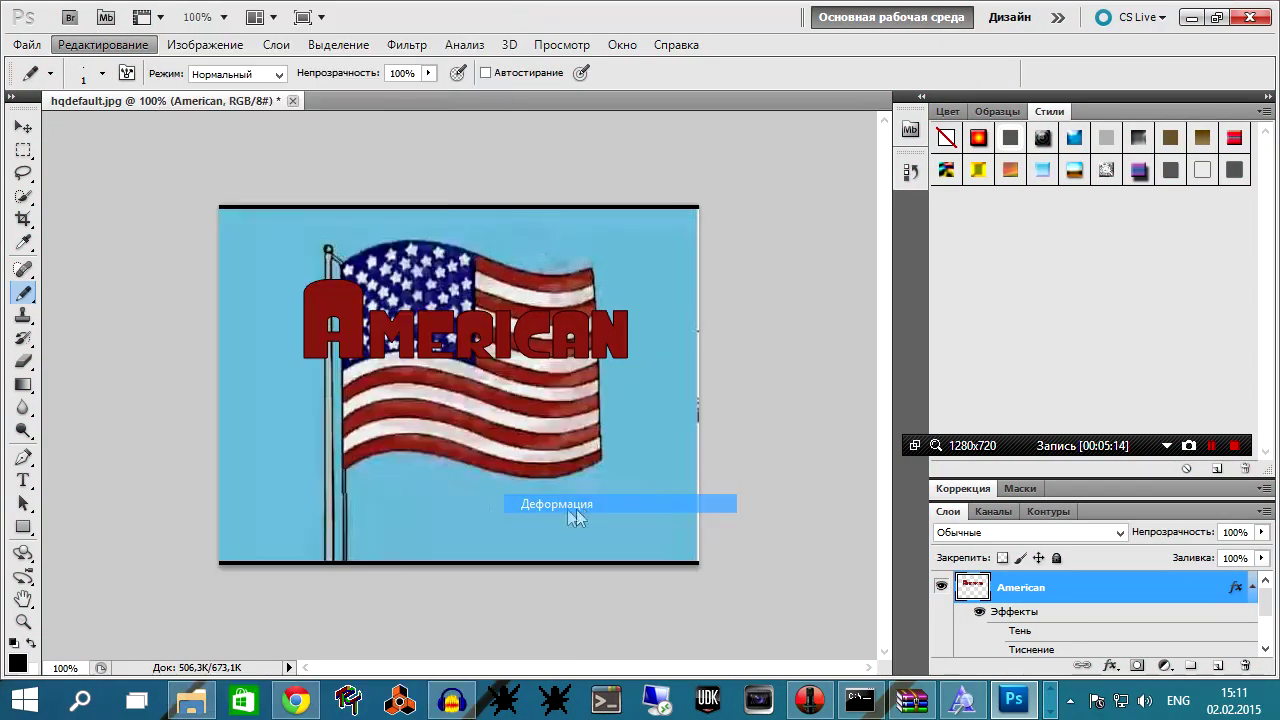
Warp AMERICAN's left end down along the flag, swelling the A larger.
{"action": "left_click_drag", "start_coordinate": [304, 370], "coordinate": [329, 449]}
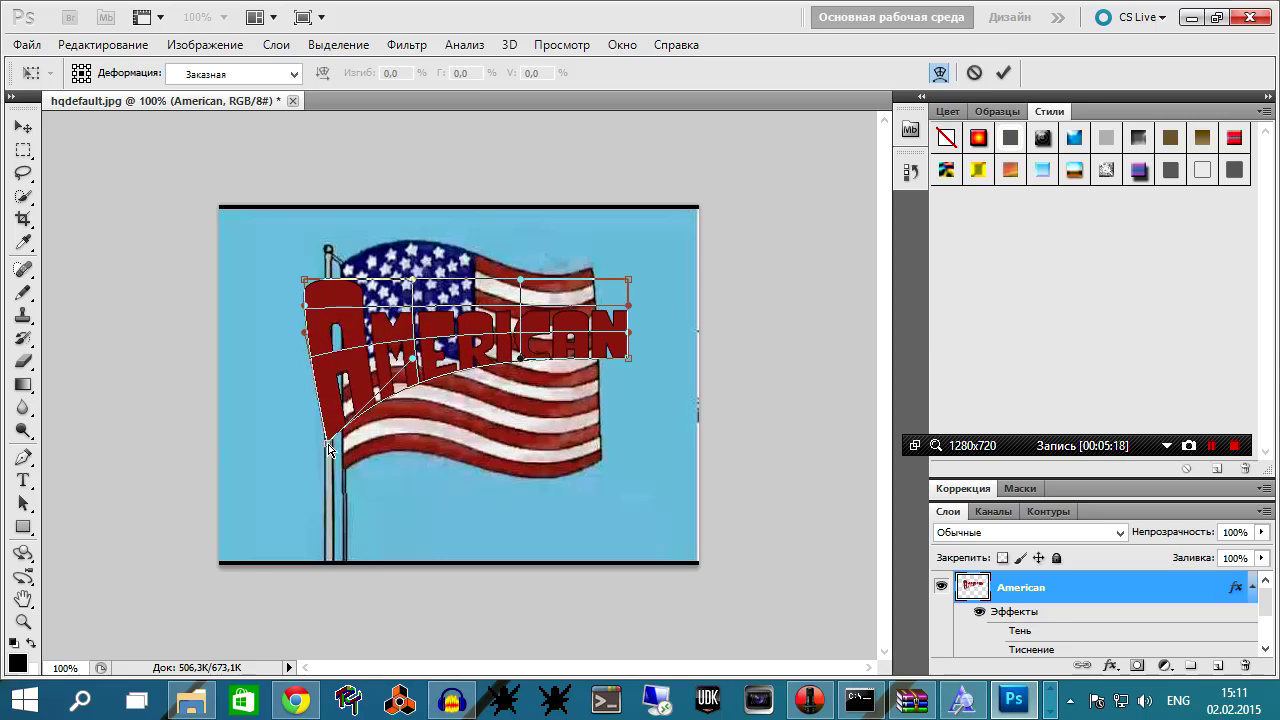
{"action": "left_click_drag", "start_coordinate": [329, 449], "coordinate": [316, 442]}
{"action": "mouse_move", "coordinate": [300, 347]}
{"action": "left_mouse_down"}
{"action": "mouse_move", "coordinate": [248, 371]}
{"action": "mouse_move", "coordinate": [234, 364]}
{"action": "left_mouse_up"}
{"action": "left_click_drag", "start_coordinate": [306, 283], "coordinate": [287, 302]}
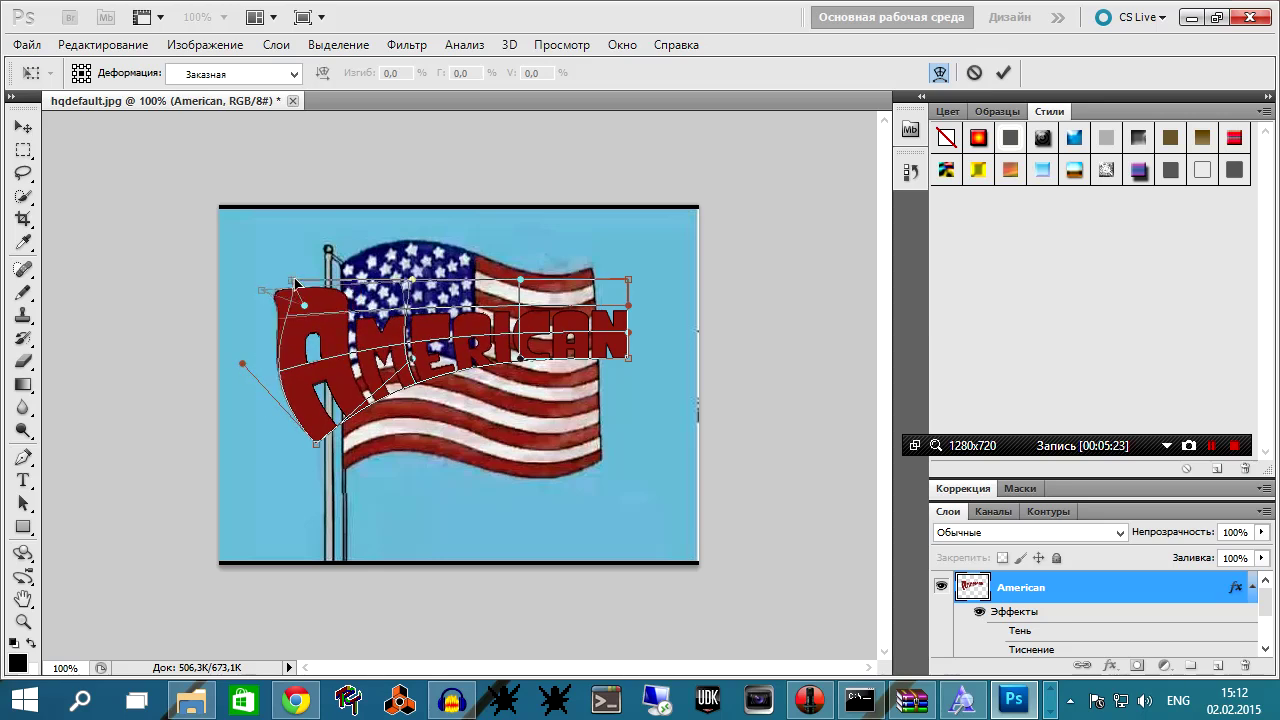
{"action": "mouse_move", "coordinate": [322, 430]}
{"action": "left_mouse_down"}
{"action": "mouse_move", "coordinate": [315, 450]}
{"action": "mouse_move", "coordinate": [311, 410]}
{"action": "left_mouse_up"}
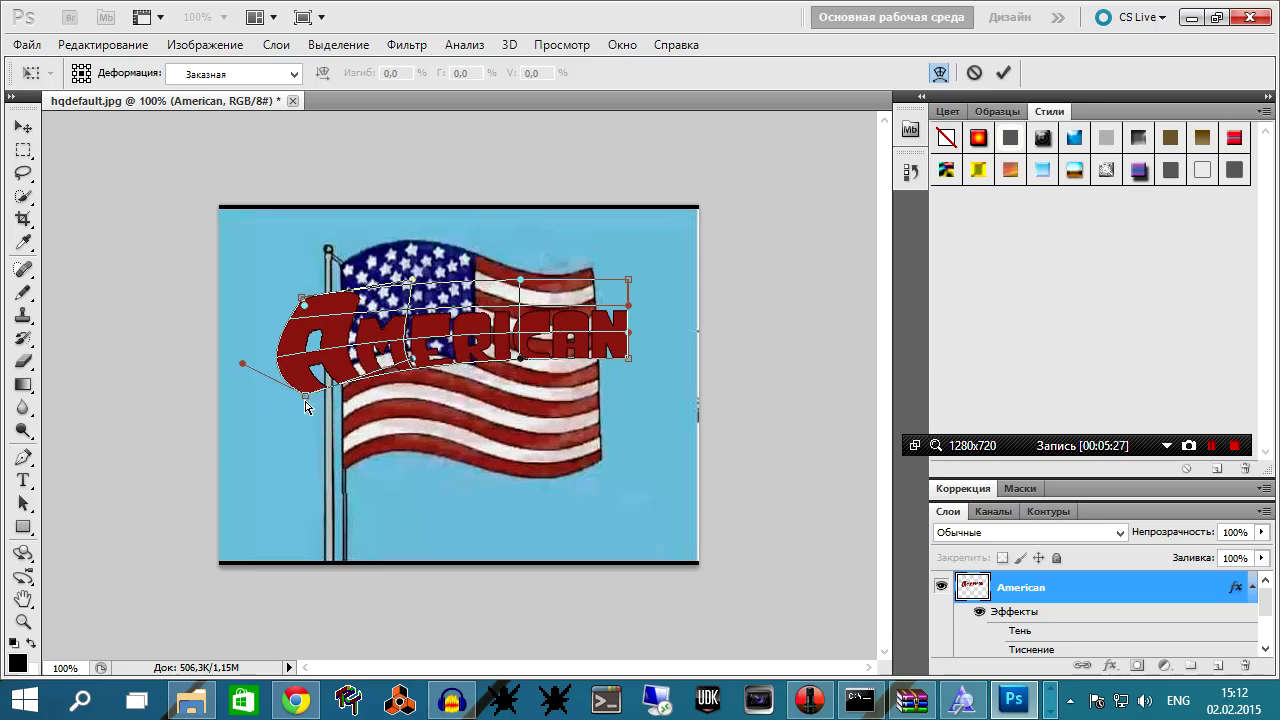
{"action": "left_click_drag", "start_coordinate": [242, 367], "coordinate": [278, 347]}
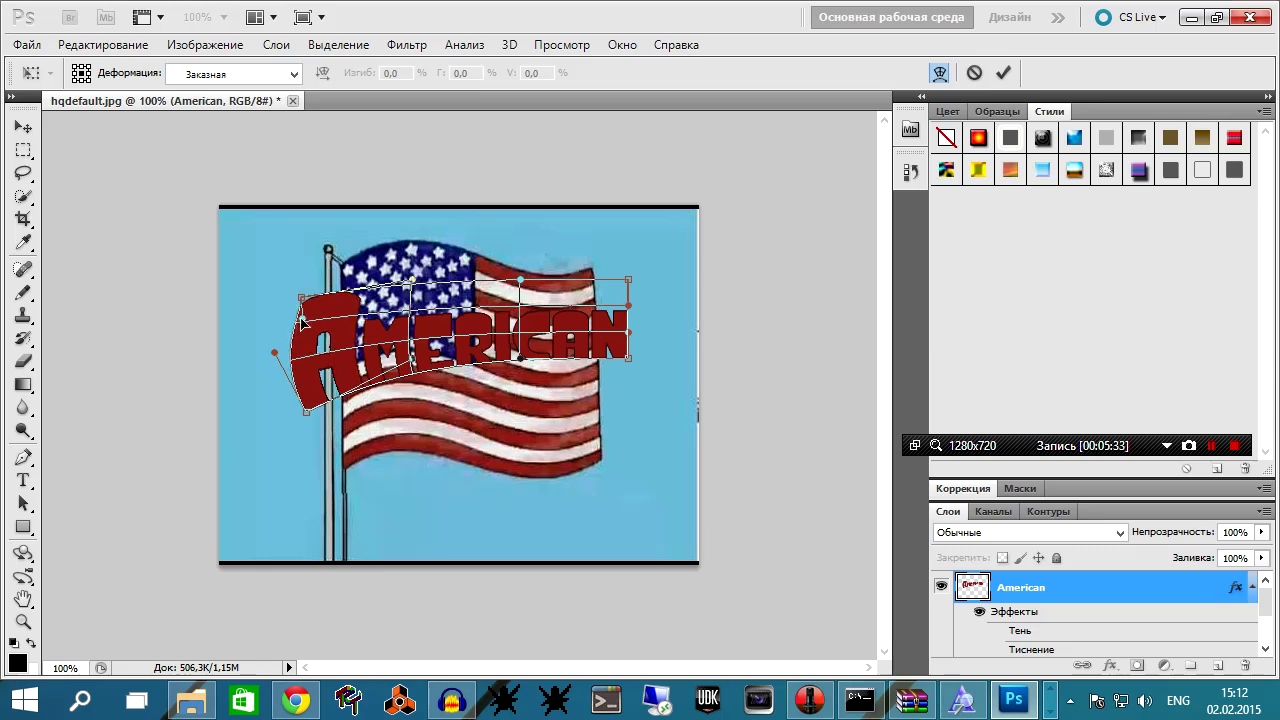
{"action": "mouse_move", "coordinate": [297, 323]}
{"action": "left_mouse_down"}
{"action": "mouse_move", "coordinate": [284, 321]}
{"action": "mouse_move", "coordinate": [297, 277]}
{"action": "mouse_move", "coordinate": [323, 291]}
{"action": "left_mouse_up"}
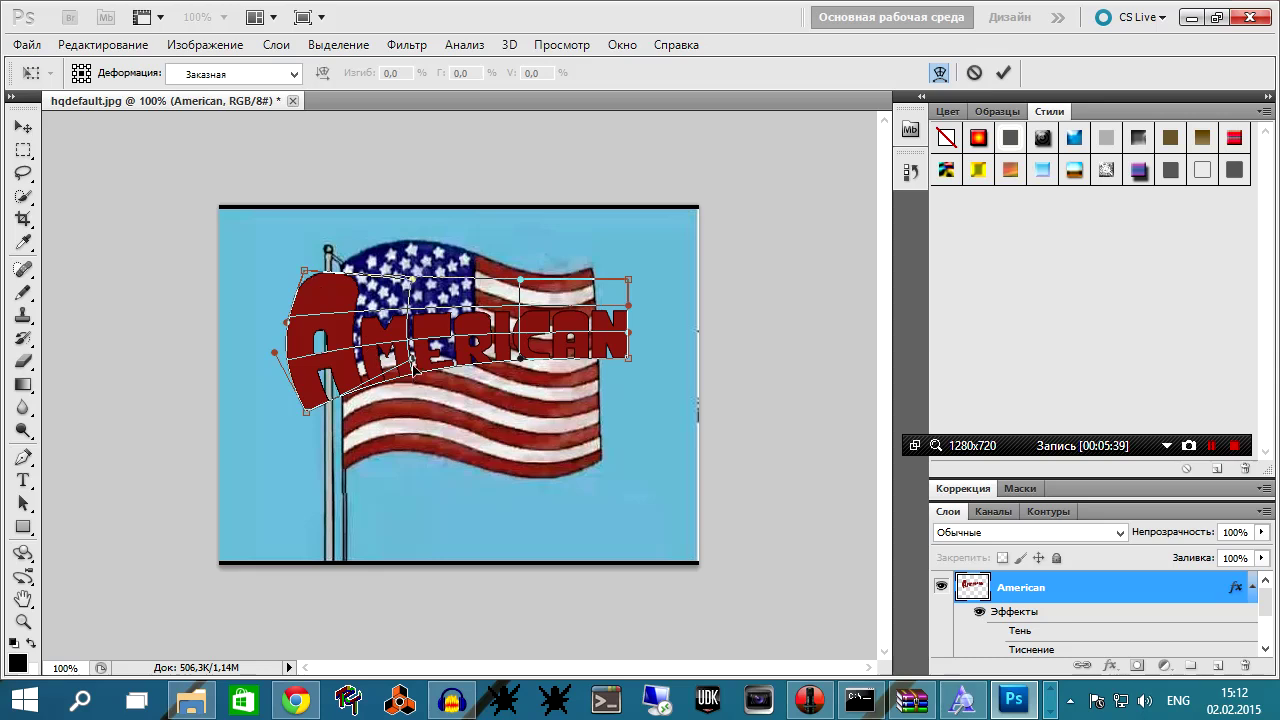
{"action": "left_click_drag", "start_coordinate": [413, 361], "coordinate": [420, 361]}
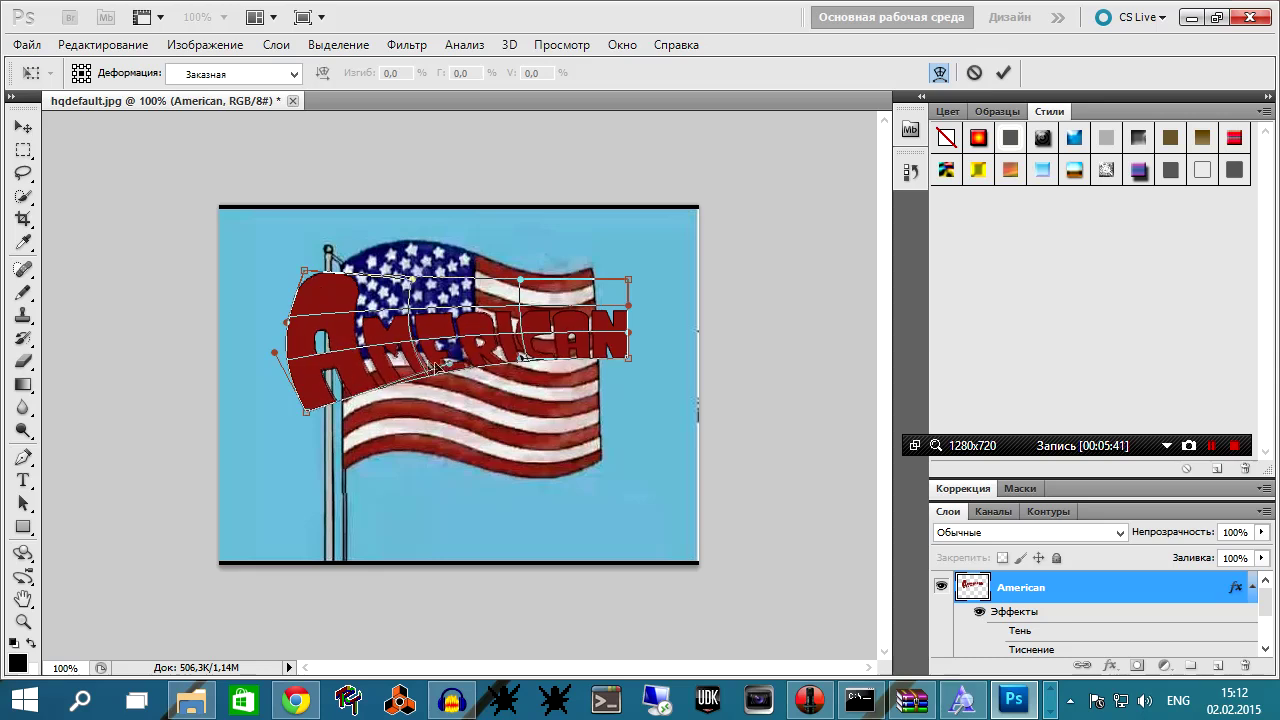
Bend the CAN letters and top and bottom edges along the flag's wave, then commit.
{"action": "left_click_drag", "start_coordinate": [633, 362], "coordinate": [605, 386]}
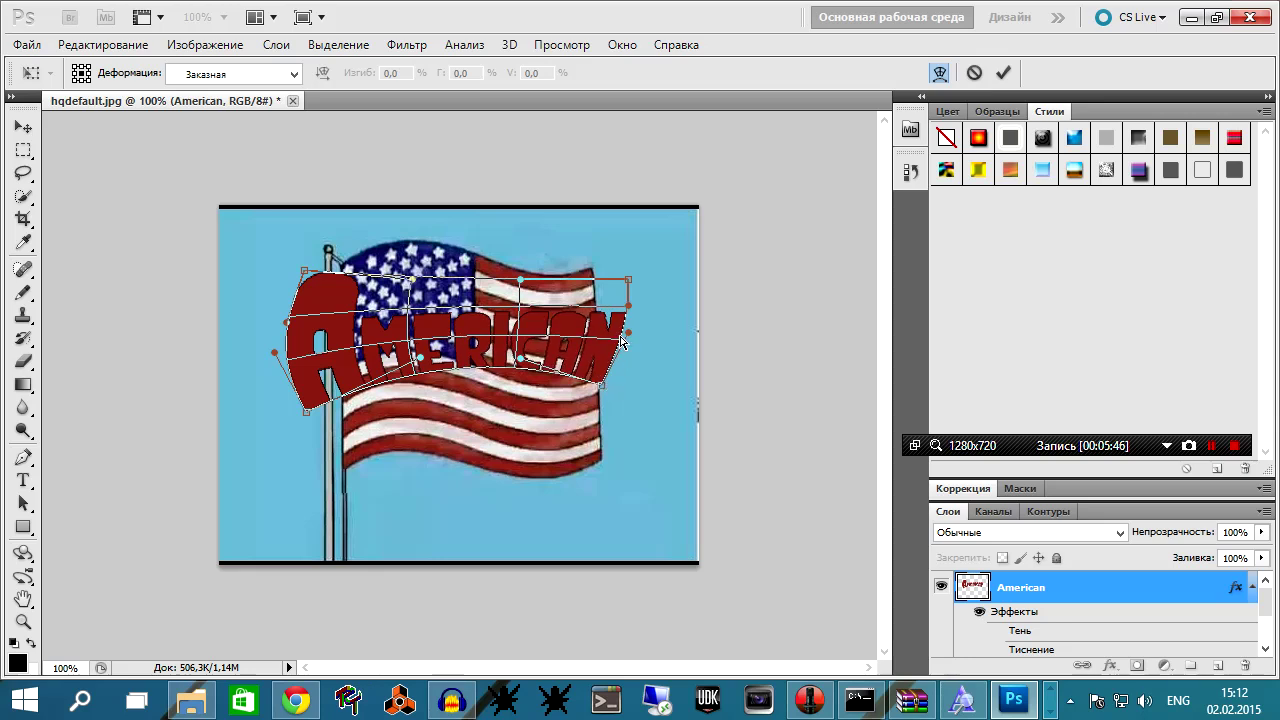
{"action": "mouse_move", "coordinate": [628, 341]}
{"action": "left_mouse_down"}
{"action": "mouse_move", "coordinate": [630, 313]}
{"action": "mouse_move", "coordinate": [640, 352]}
{"action": "left_mouse_up"}
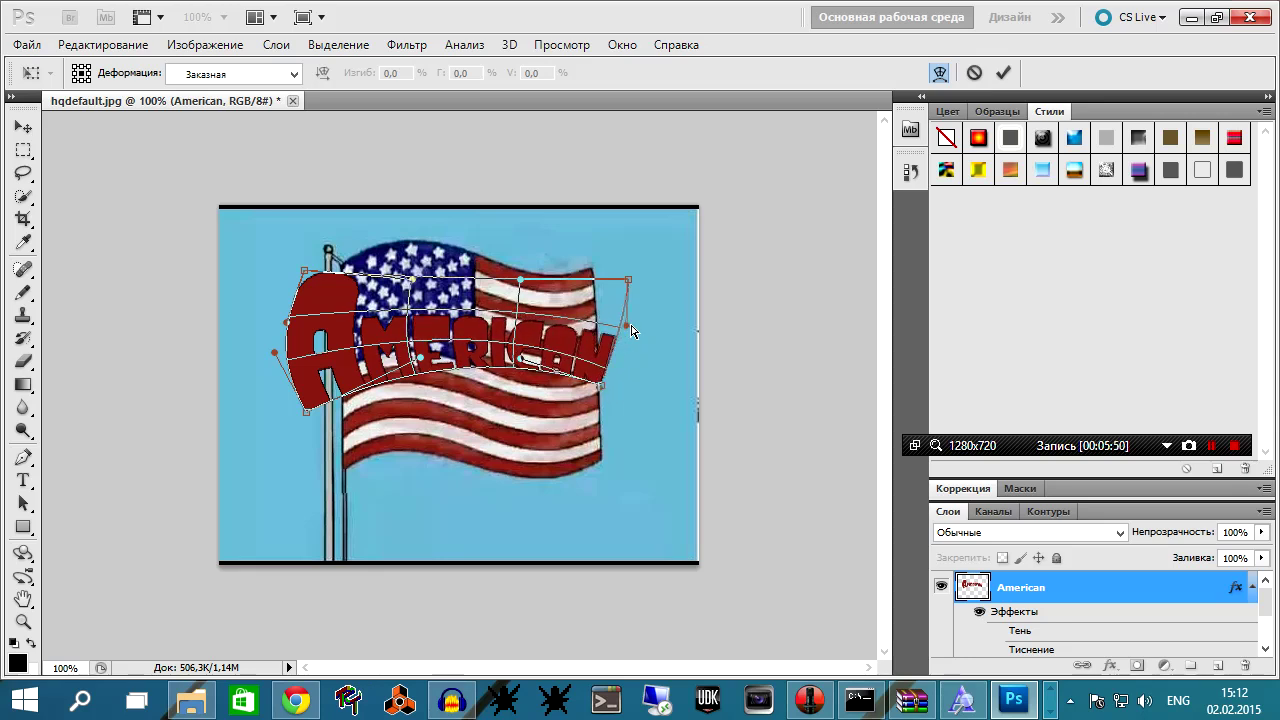
{"action": "left_click_drag", "start_coordinate": [640, 352], "coordinate": [633, 327]}
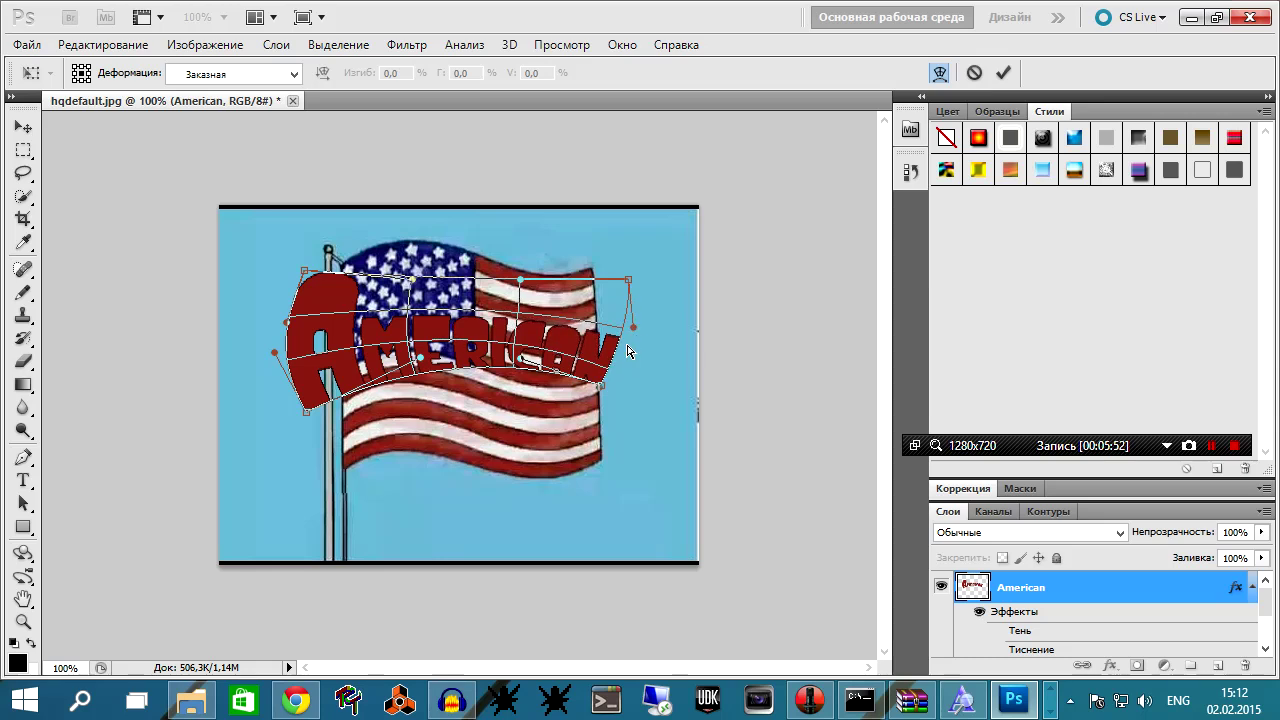
{"action": "left_click_drag", "start_coordinate": [288, 323], "coordinate": [270, 326]}
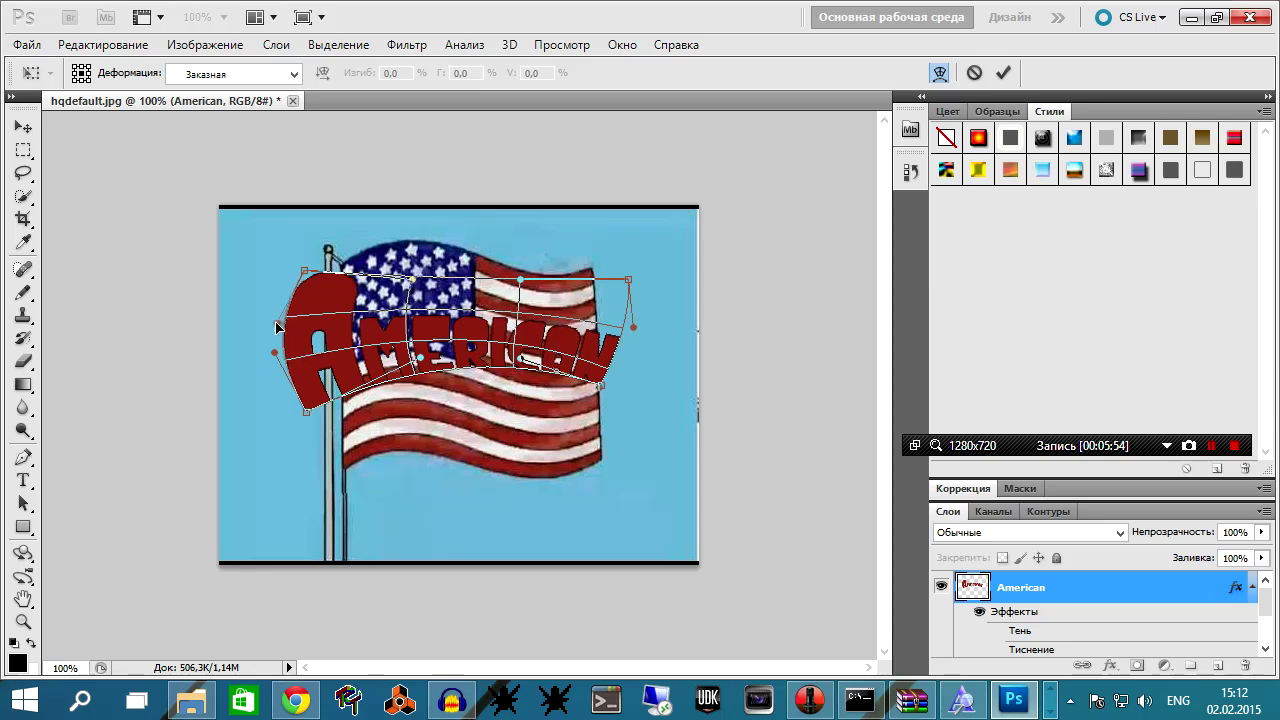
{"action": "left_click_drag", "start_coordinate": [521, 281], "coordinate": [538, 217]}
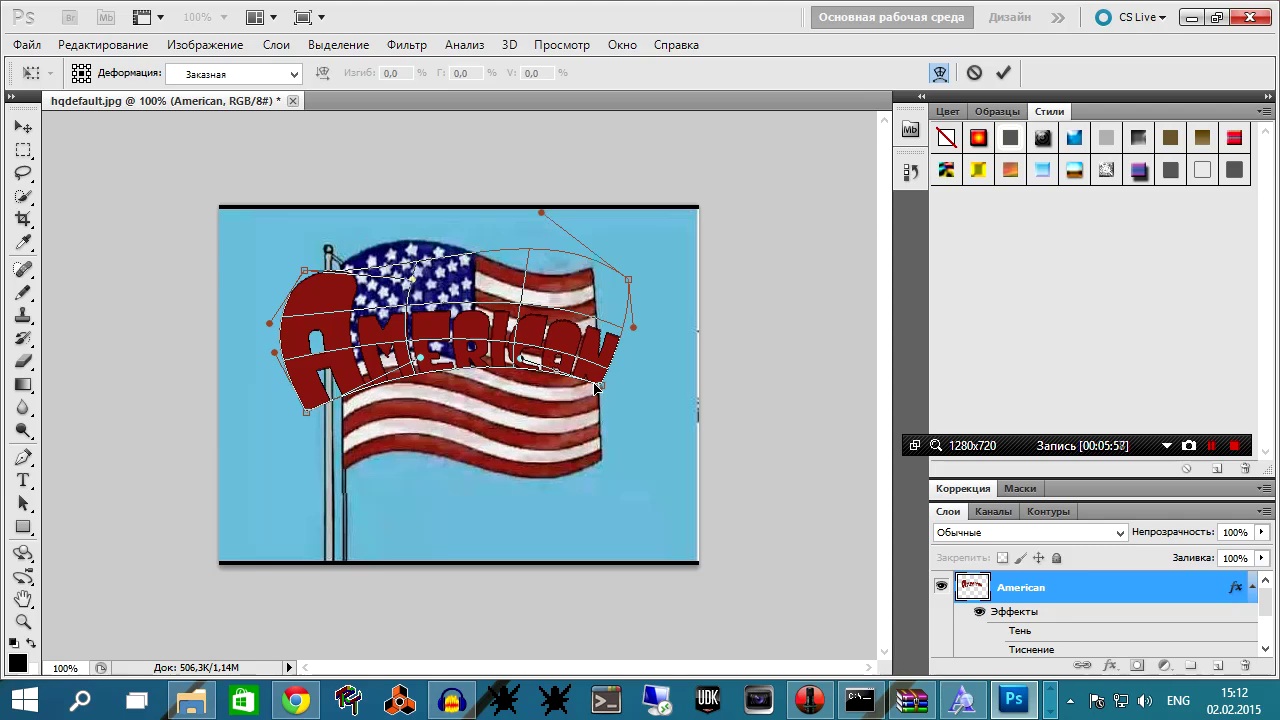
{"action": "left_click_drag", "start_coordinate": [605, 390], "coordinate": [600, 401]}
{"action": "left_click_drag", "start_coordinate": [628, 280], "coordinate": [624, 343]}
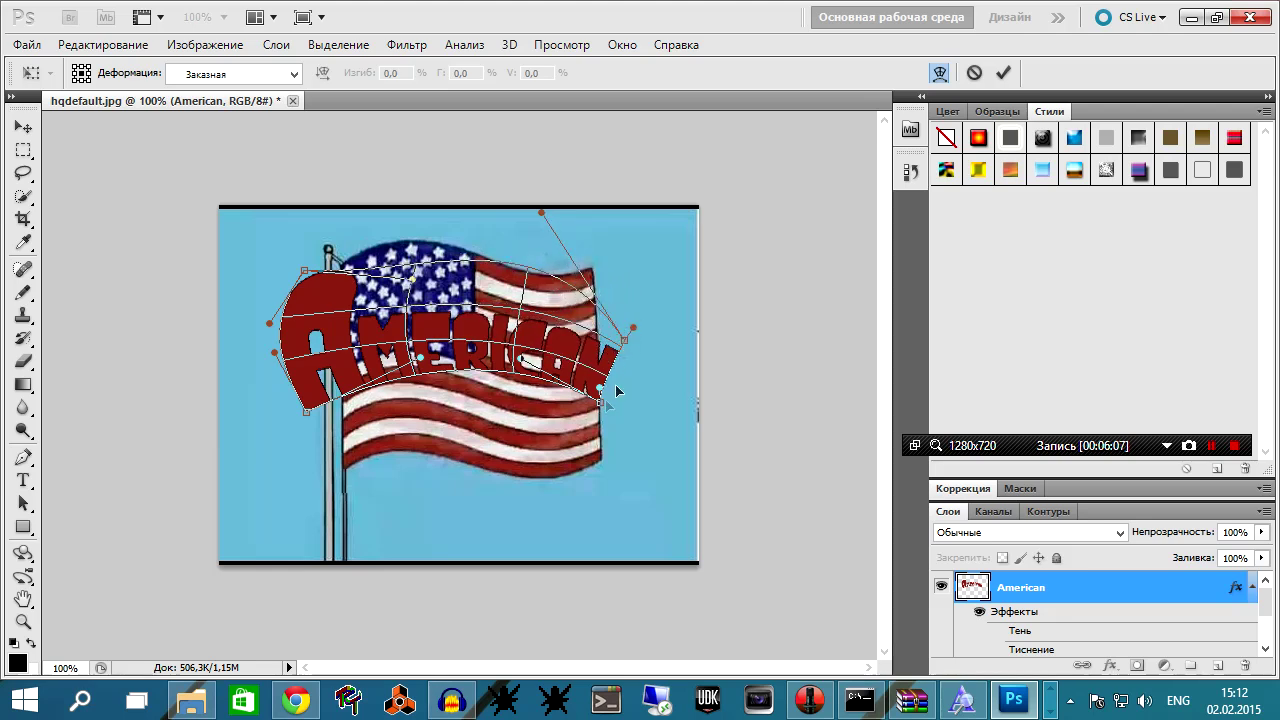
{"action": "left_click_drag", "start_coordinate": [601, 405], "coordinate": [600, 398]}
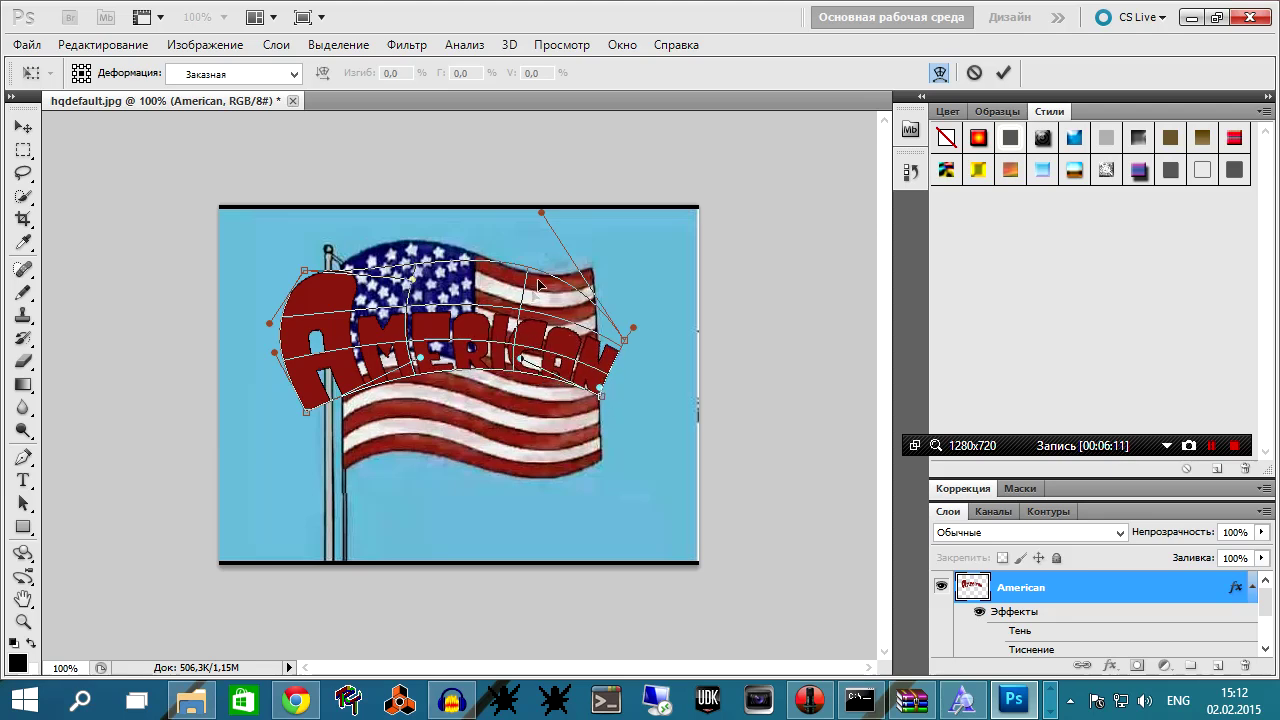
{"action": "mouse_move", "coordinate": [414, 267]}
{"action": "left_mouse_down"}
{"action": "mouse_move", "coordinate": [424, 231]}
{"action": "mouse_move", "coordinate": [373, 281]}
{"action": "mouse_move", "coordinate": [403, 268]}
{"action": "left_mouse_up"}
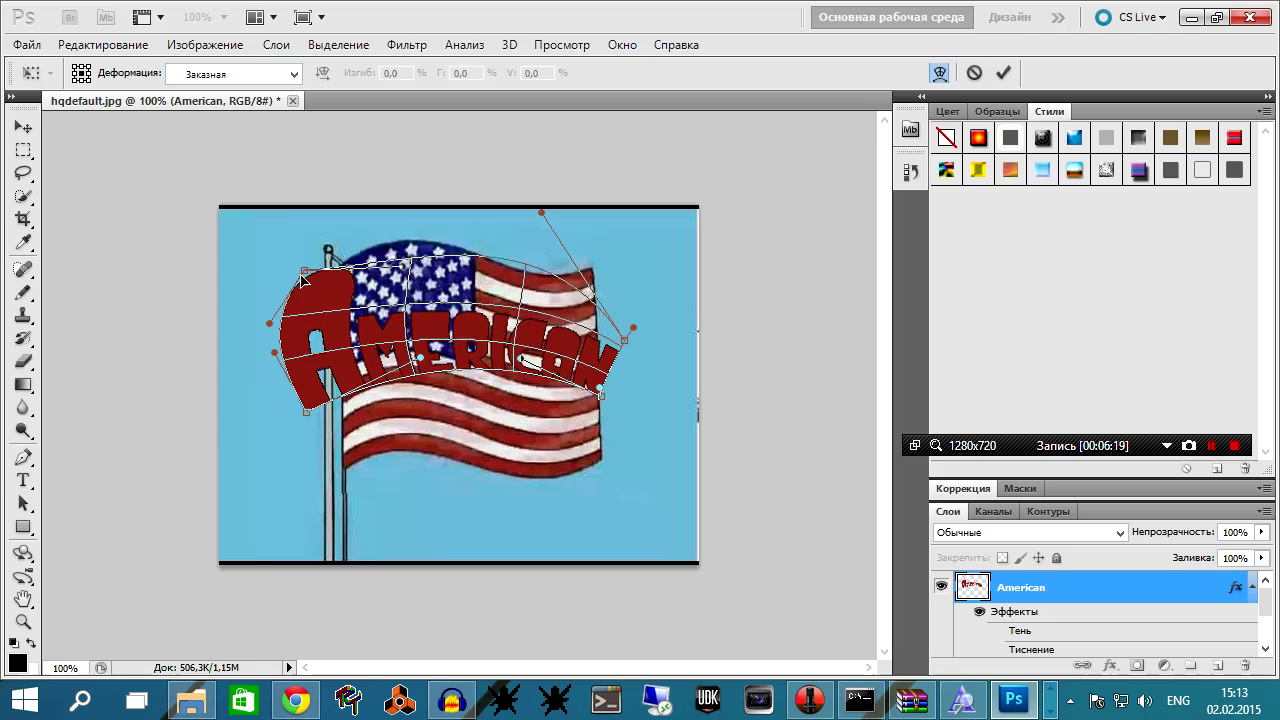
{"action": "left_click_drag", "start_coordinate": [304, 271], "coordinate": [293, 271]}
{"action": "left_click", "coordinate": [1004, 73]}
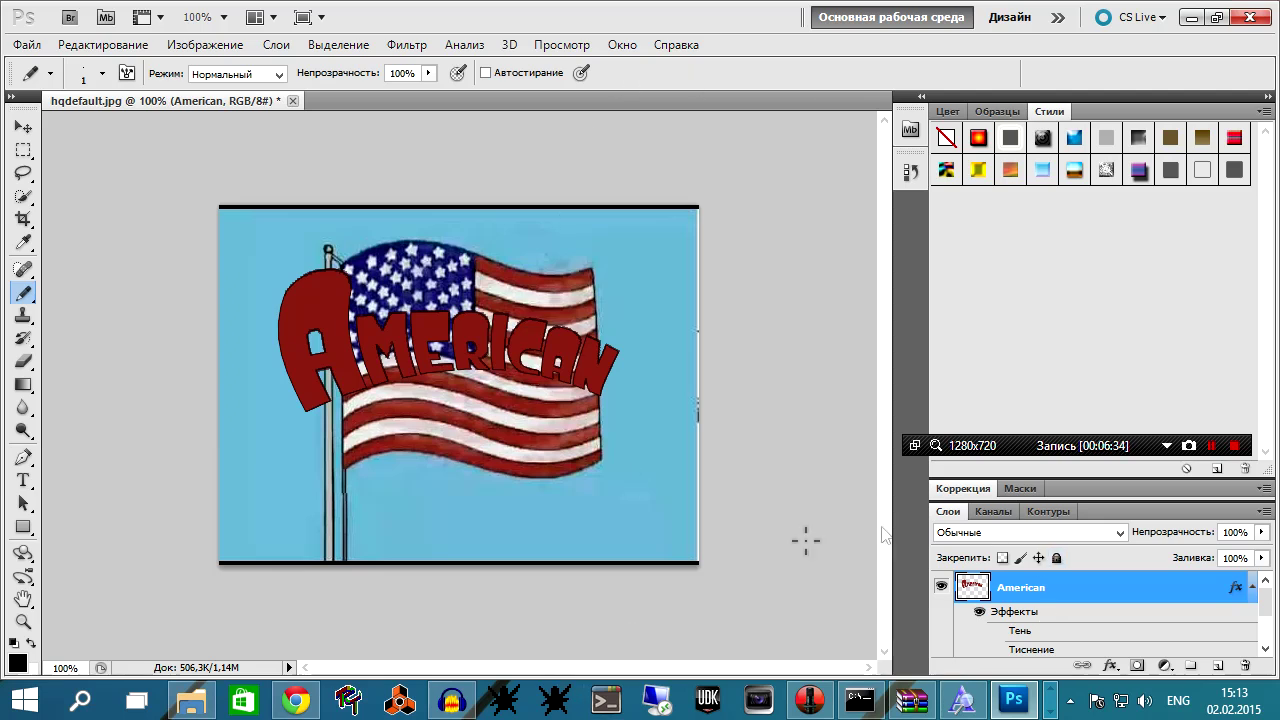
Type 'DAD!' below AMERICAN and give it a blue gradient preset style.
{"action": "left_click", "coordinate": [23, 480]}
{"action": "left_click", "coordinate": [342, 484]}
{"action": "left_click", "coordinate": [342, 484]}
{"action": "type", "text": "DA"}
{"action": "key", "text": "BackSpace"}
{"action": "type", "text": "AD!"}
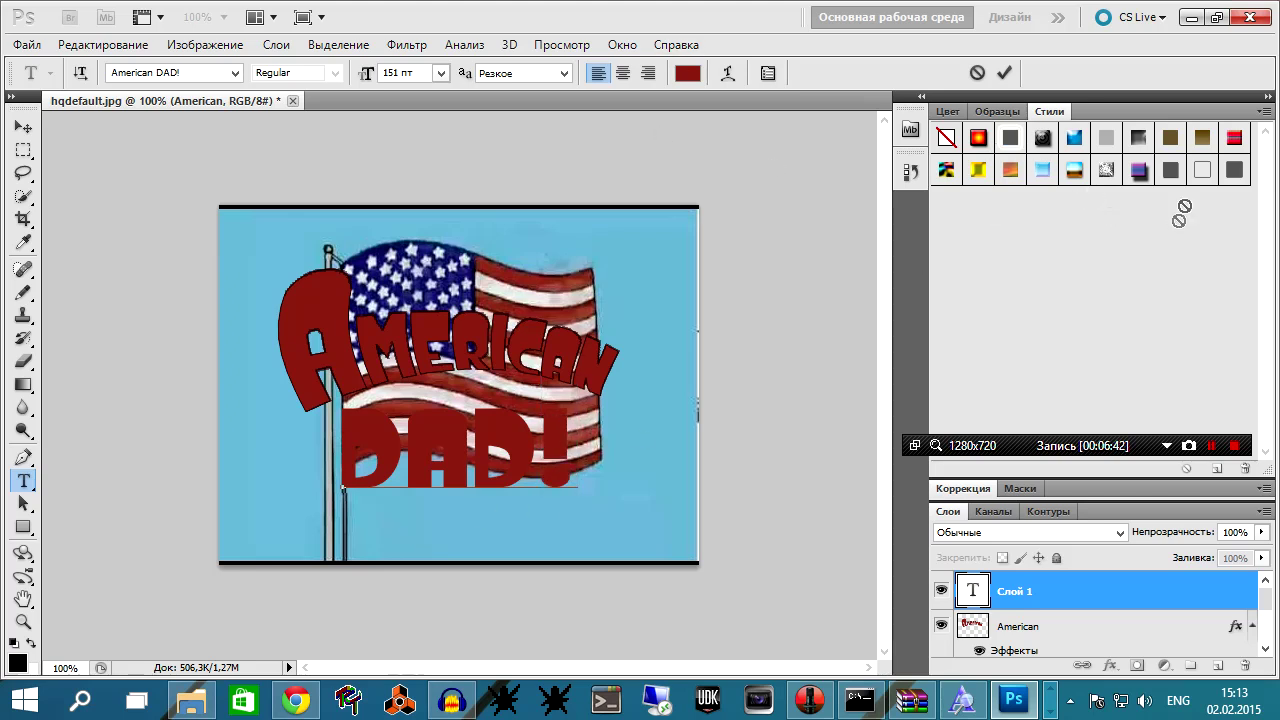
{"action": "left_click", "coordinate": [1074, 170]}
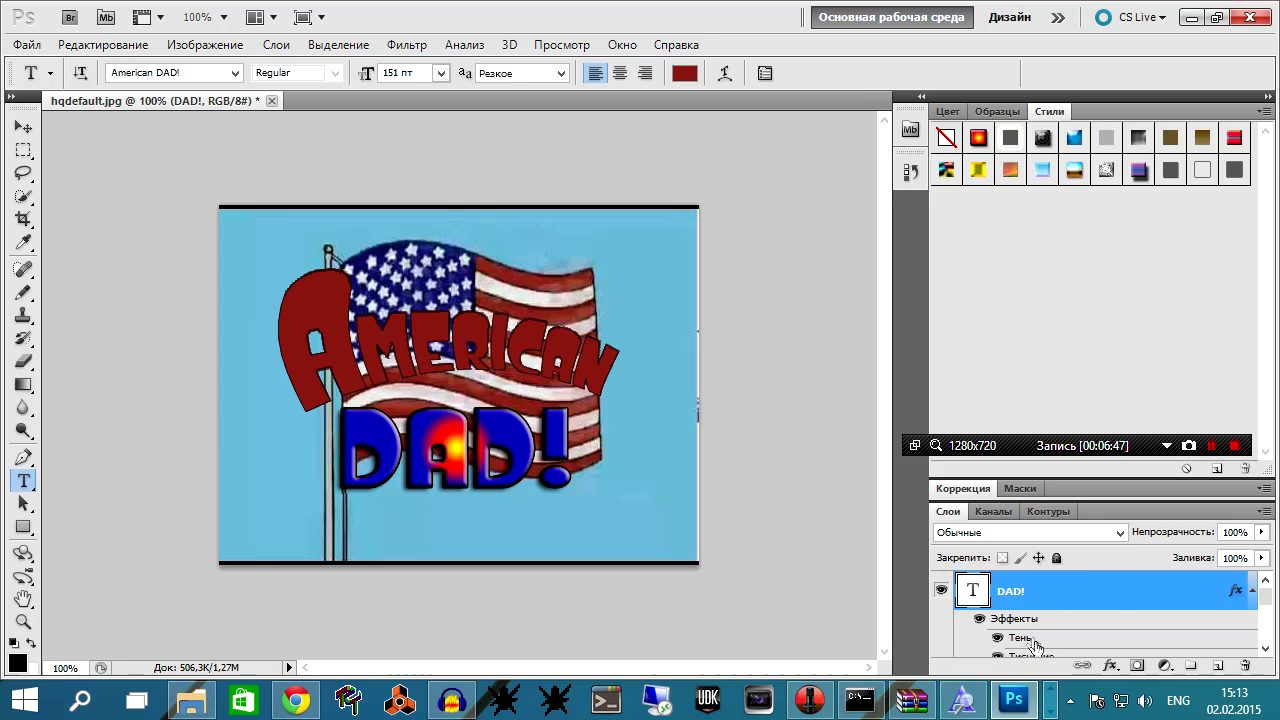
Remove DAD!'s drop shadow, emboss and gradient; set its stroke to 1 px, colour 2c0d0d.
{"action": "double_click", "coordinate": [1030, 638]}
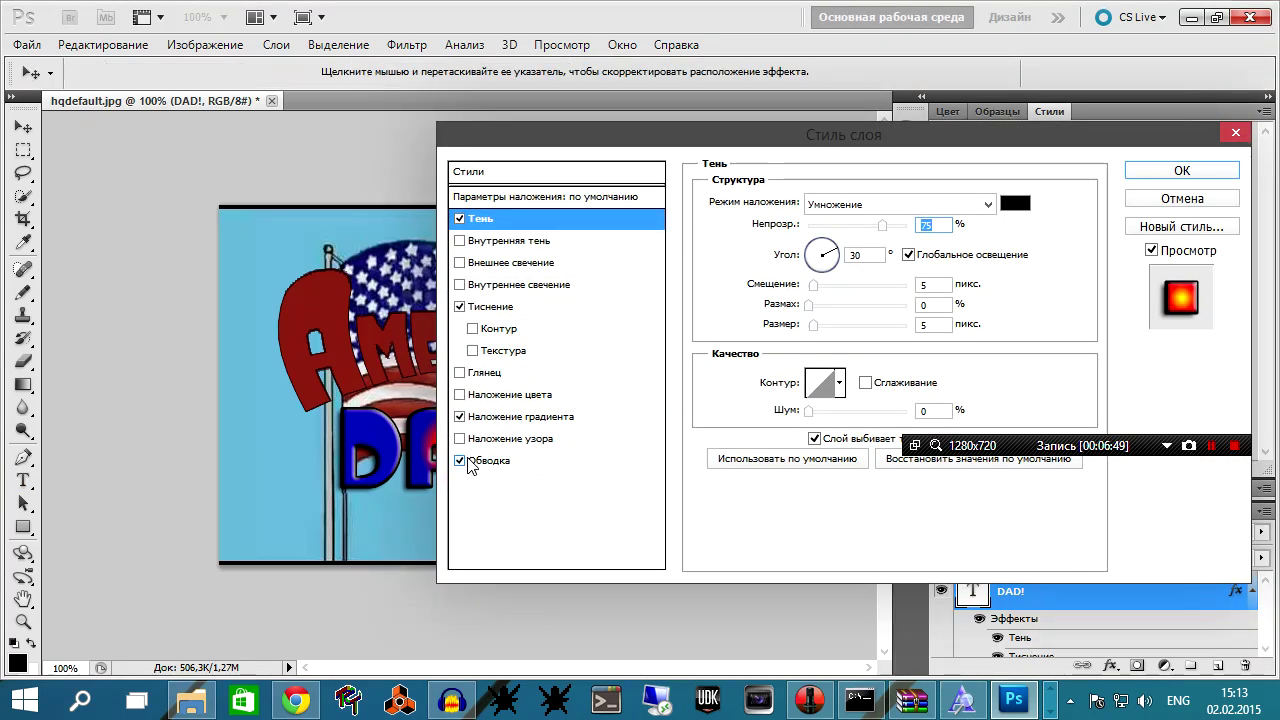
{"action": "left_click", "coordinate": [460, 306]}
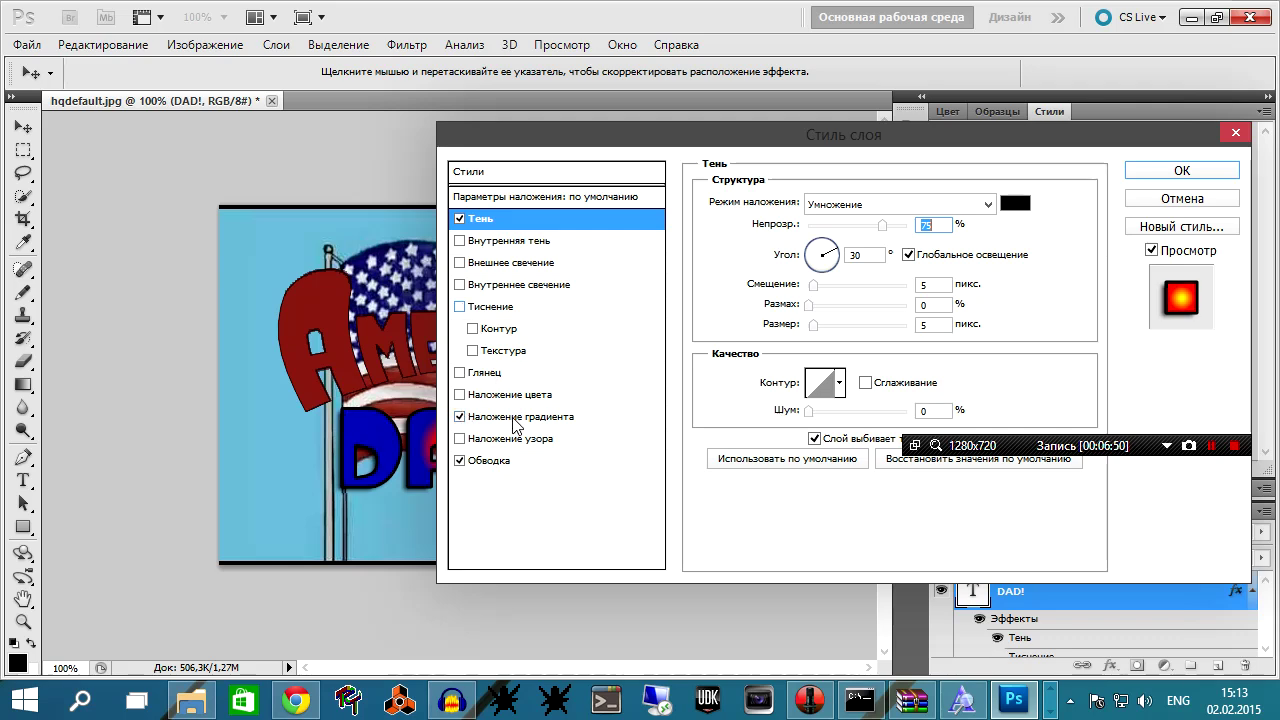
{"action": "left_click", "coordinate": [515, 462]}
{"action": "left_click", "coordinate": [460, 219]}
{"action": "left_click", "coordinate": [460, 416]}
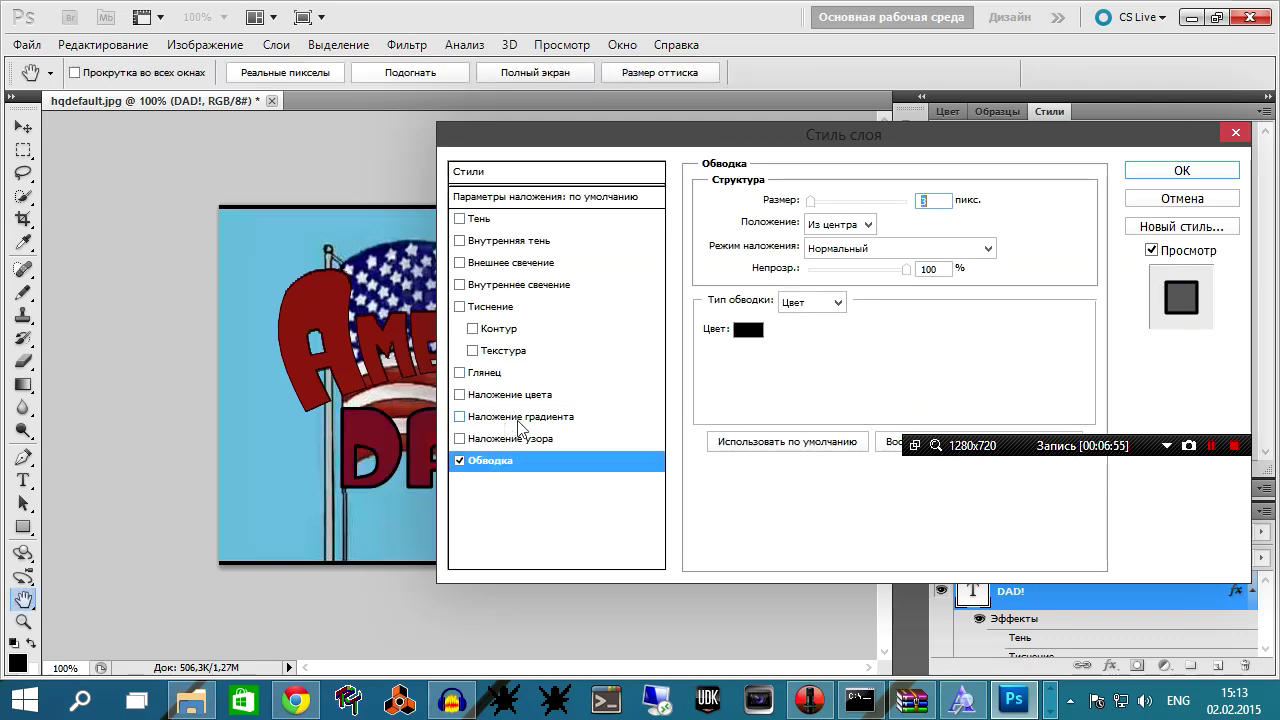
{"action": "left_click", "coordinate": [755, 333]}
{"action": "left_click", "coordinate": [766, 464]}
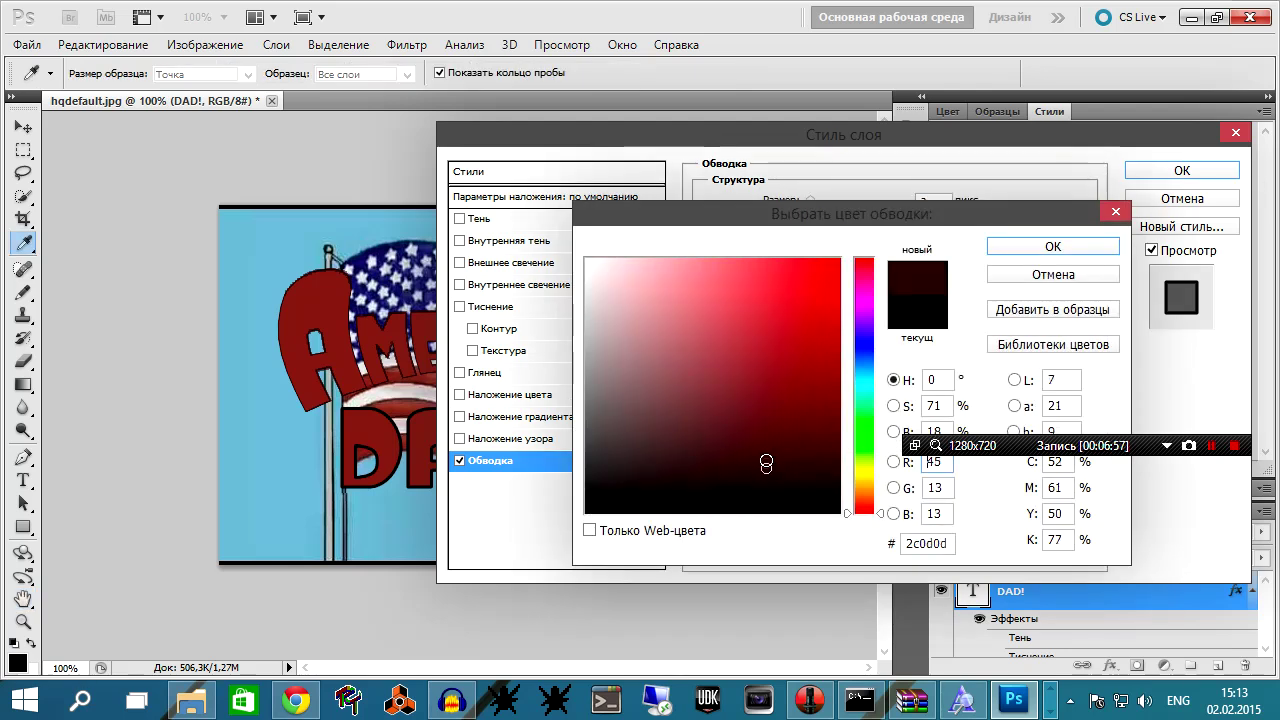
{"action": "left_click", "coordinate": [1003, 246]}
{"action": "left_click_drag", "start_coordinate": [815, 208], "coordinate": [812, 213]}
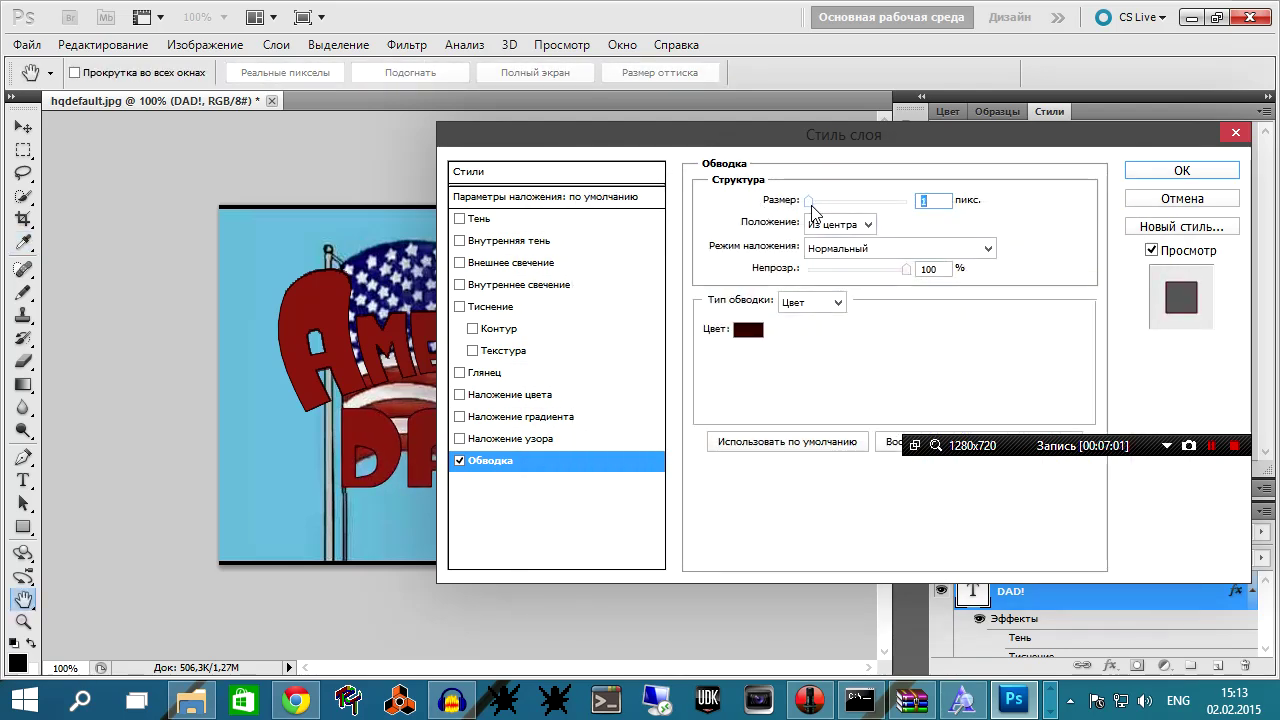
{"action": "left_click", "coordinate": [1182, 170]}
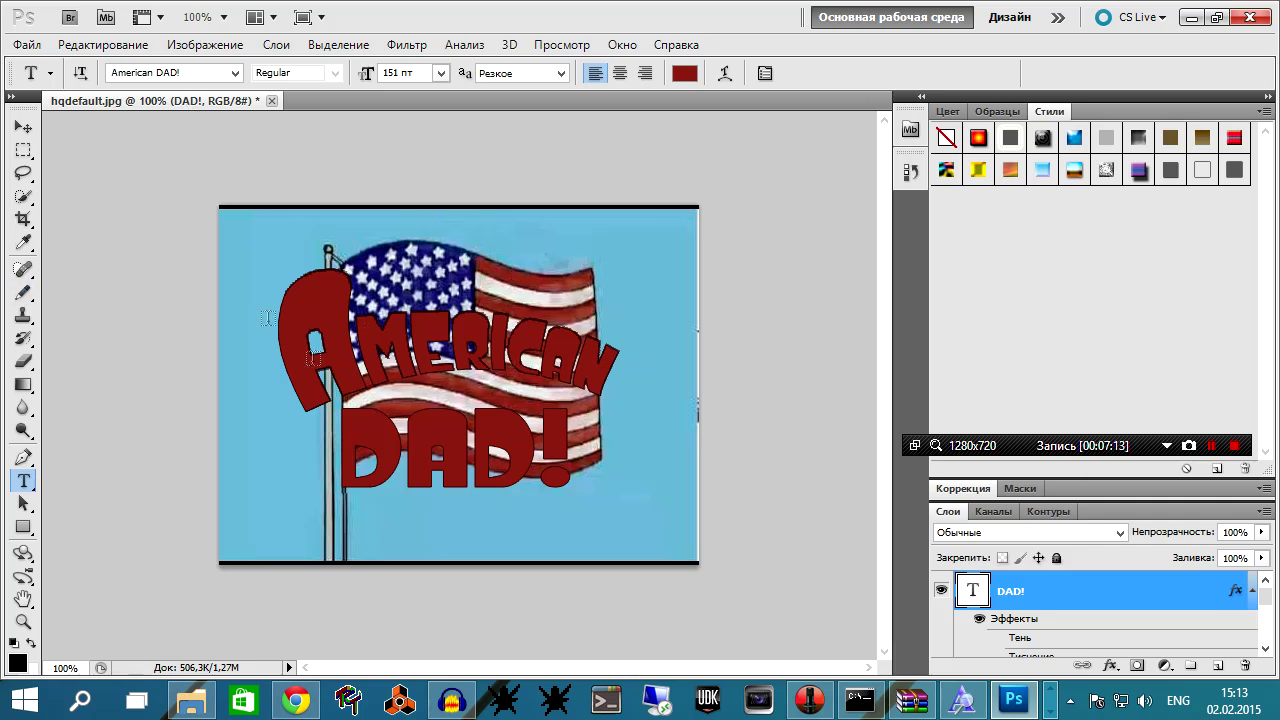
Rasterize the DAD! text layer by selecting the Brush tool.
{"action": "left_click", "coordinate": [23, 292]}
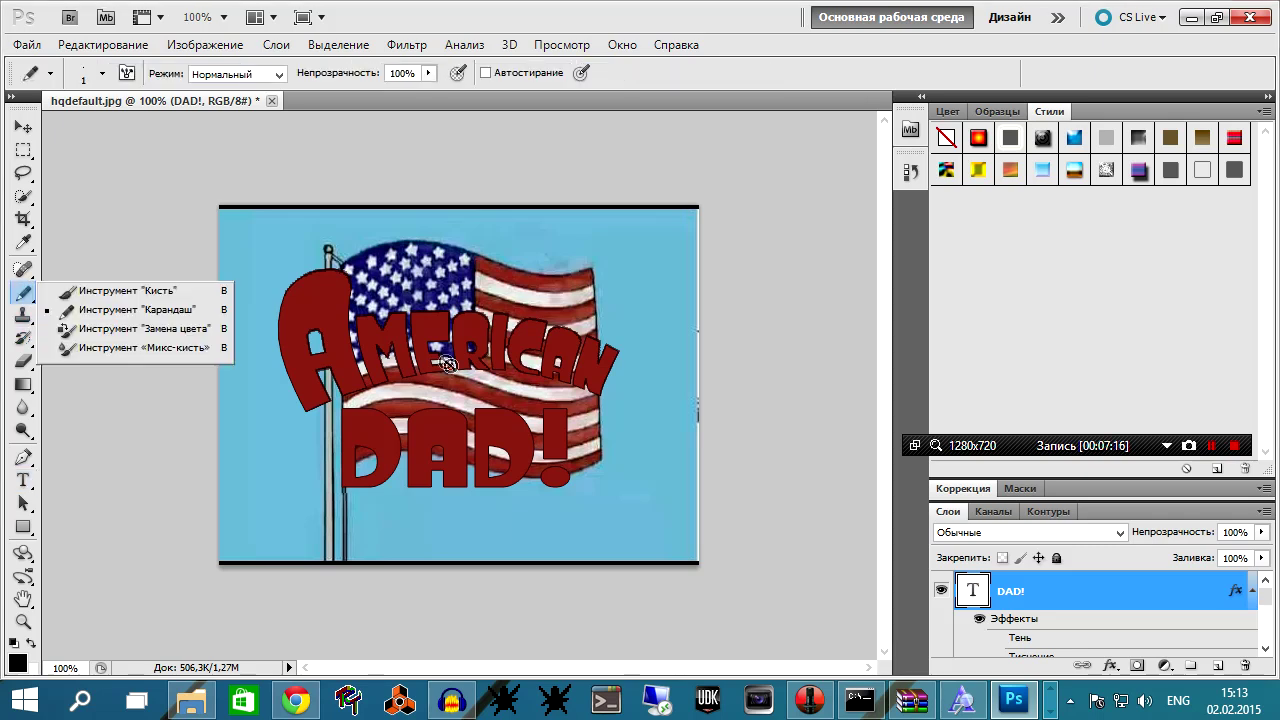
{"action": "left_click", "coordinate": [207, 364]}
{"action": "key", "text": "Return"}
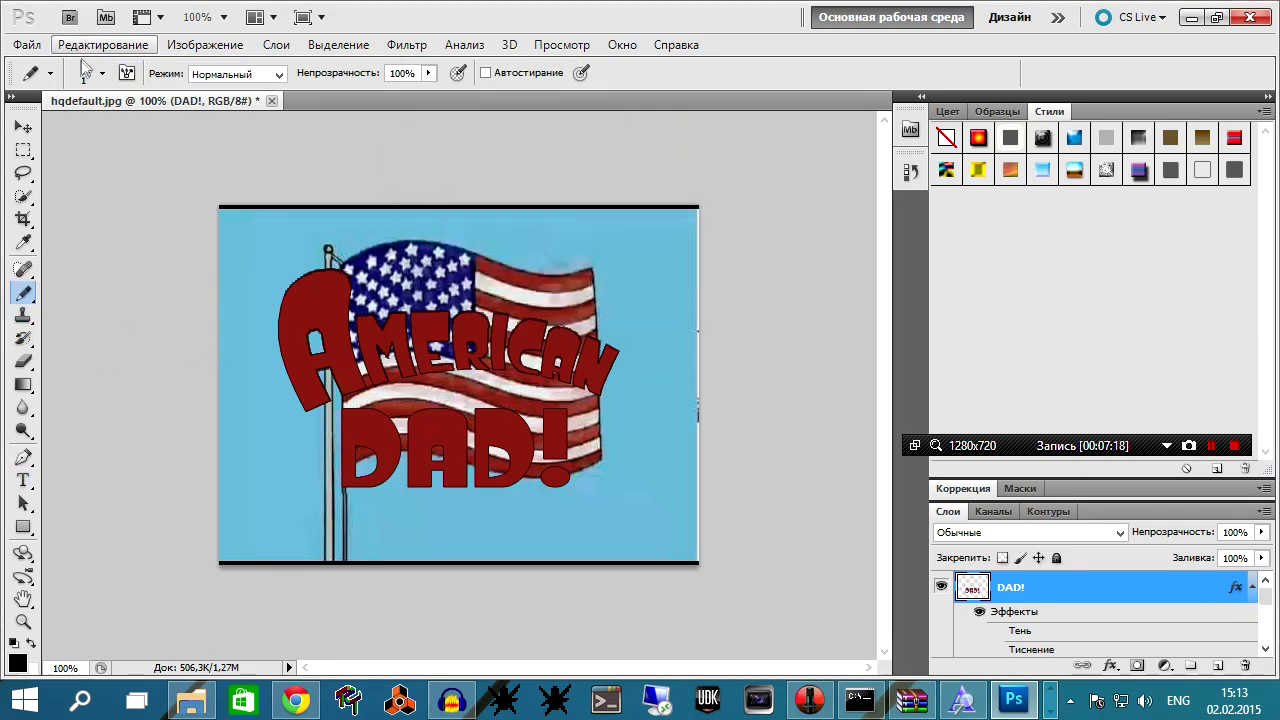
Skew DAD! slightly with Distort, then put a warp grid on it.
{"action": "left_click", "coordinate": [103, 44]}
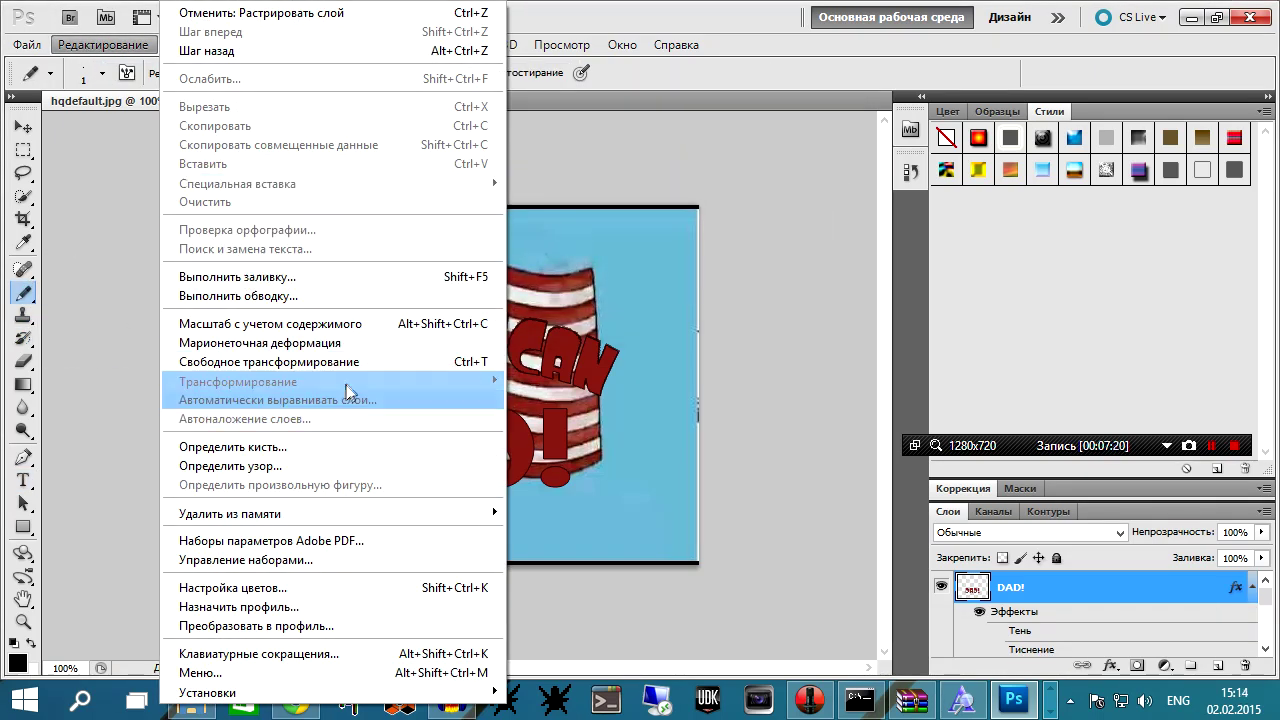
{"action": "left_click", "coordinate": [589, 465]}
{"action": "mouse_move", "coordinate": [344, 410]}
{"action": "left_mouse_down"}
{"action": "mouse_move", "coordinate": [405, 416]}
{"action": "mouse_move", "coordinate": [447, 370]}
{"action": "left_mouse_up"}
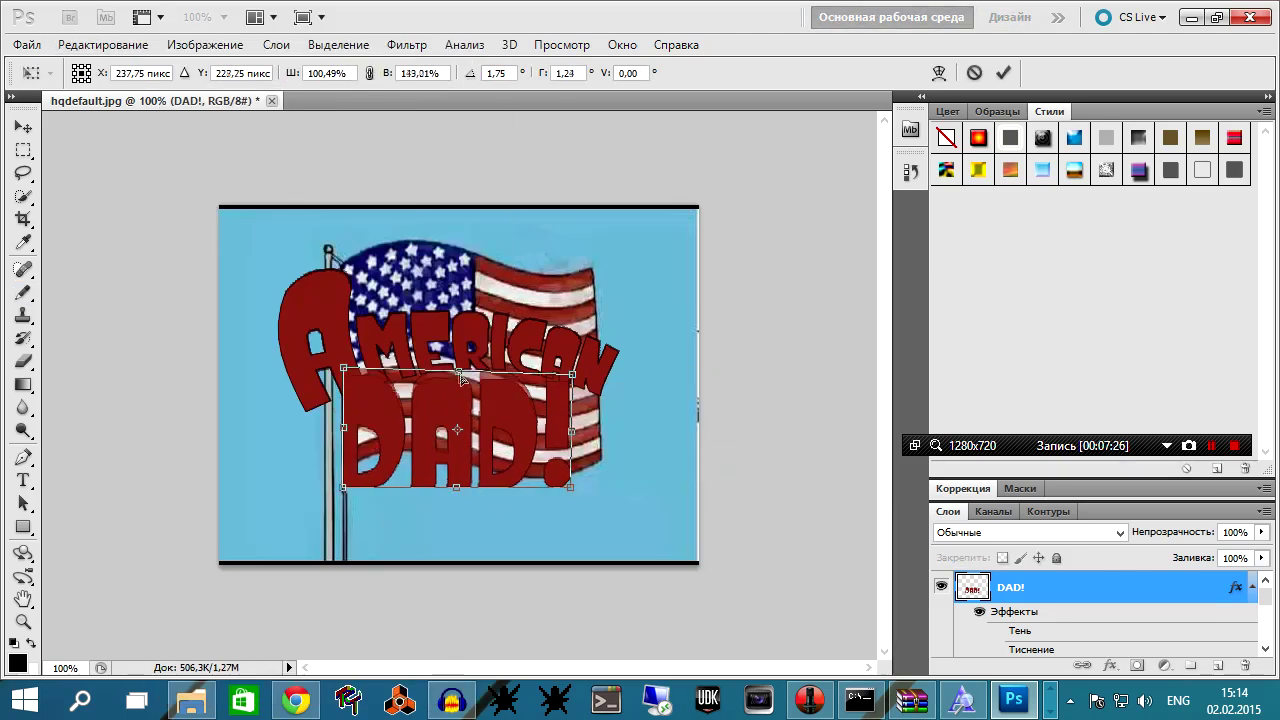
{"action": "key", "text": "Return"}
{"action": "left_click", "coordinate": [103, 44]}
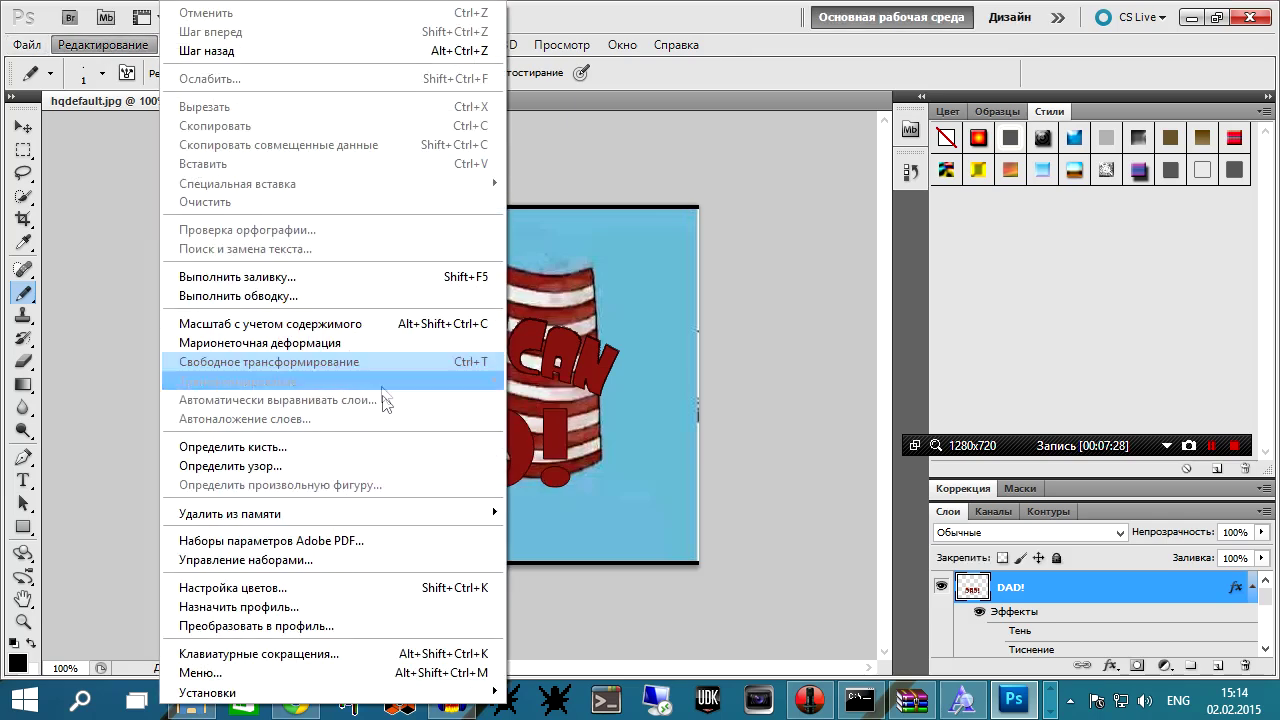
{"action": "mouse_move", "coordinate": [238, 381]}
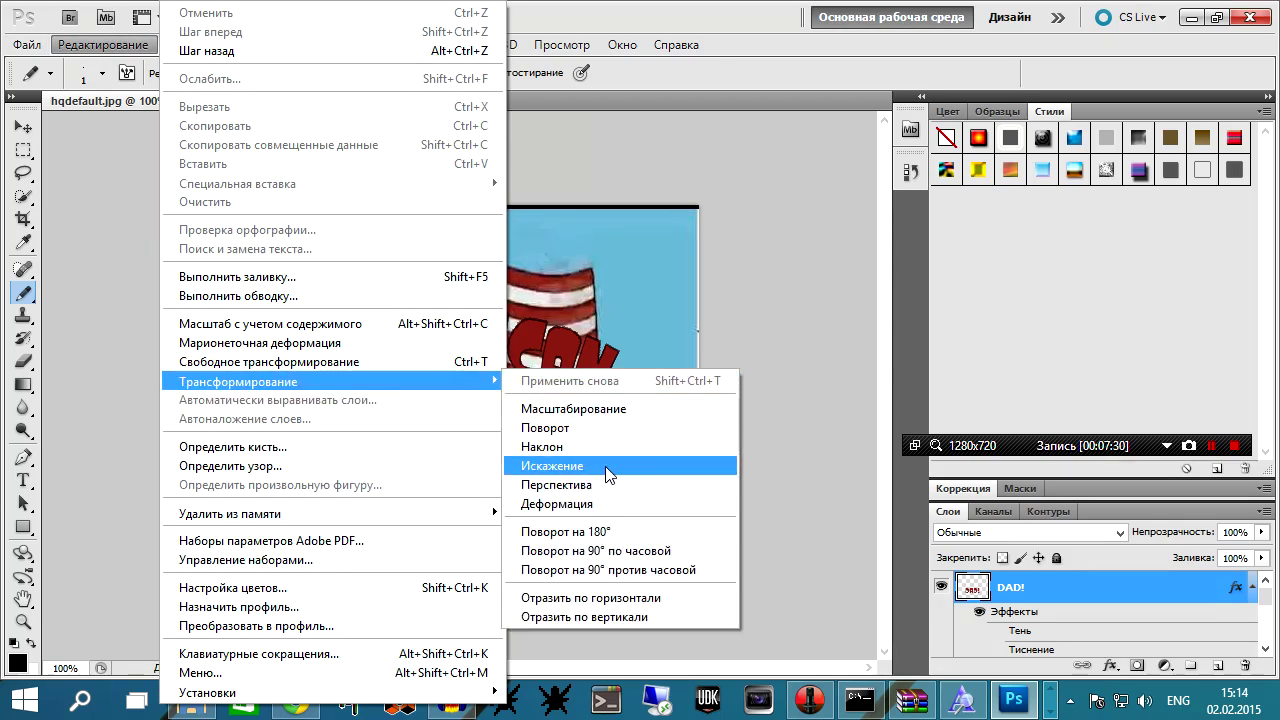
{"action": "left_click", "coordinate": [591, 503]}
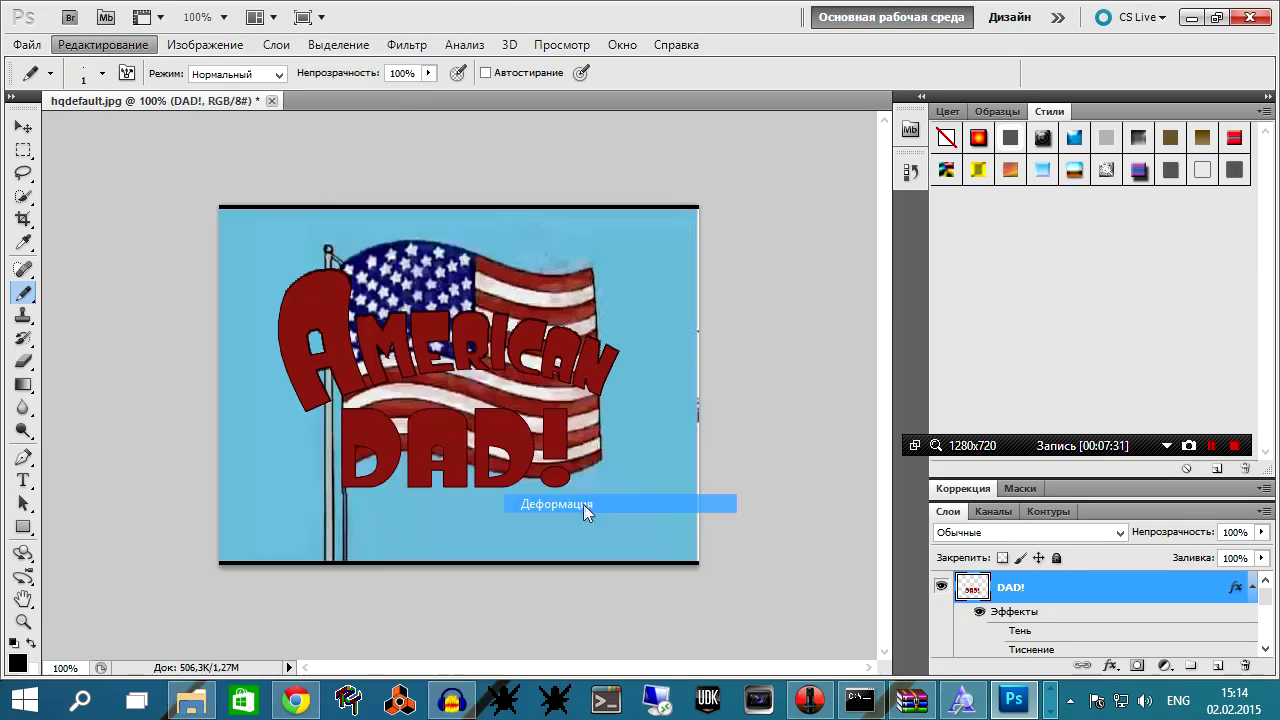
Warp DAD!'s corners and edges, arching the top and stretching the left downward.
{"action": "left_click_drag", "start_coordinate": [345, 418], "coordinate": [373, 444]}
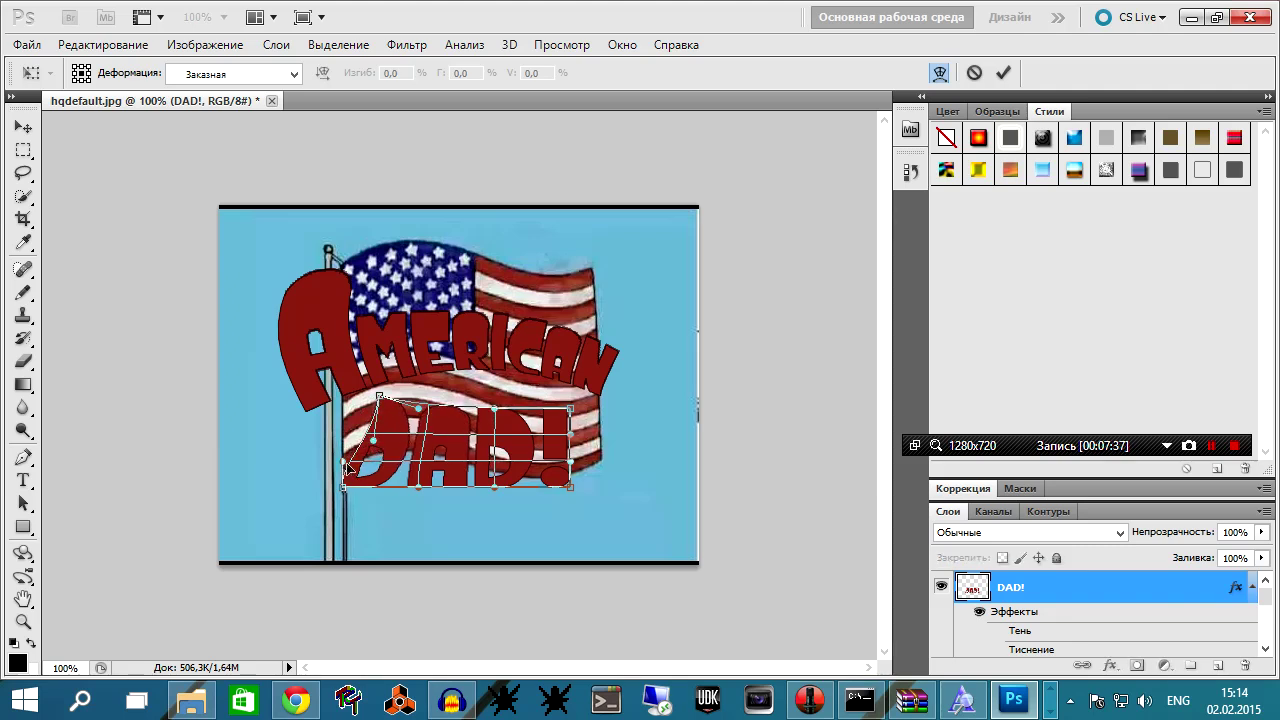
{"action": "left_click_drag", "start_coordinate": [347, 466], "coordinate": [377, 467]}
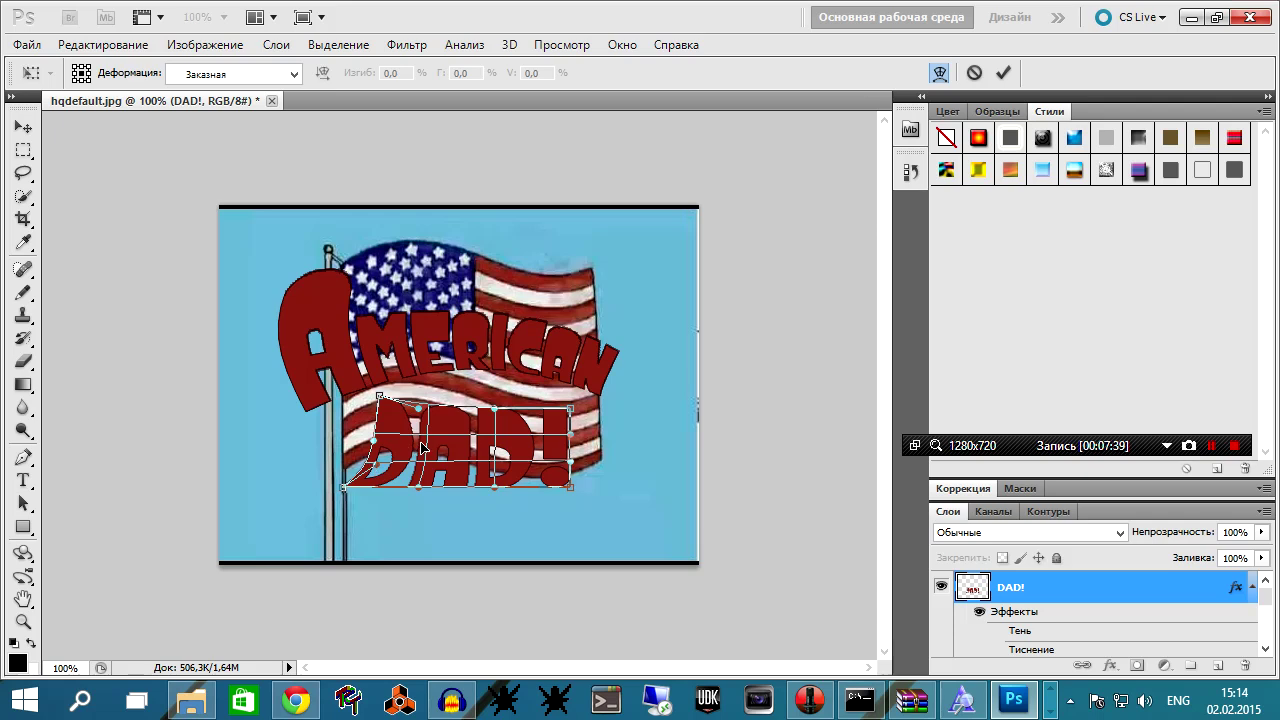
{"action": "left_click_drag", "start_coordinate": [348, 490], "coordinate": [388, 527]}
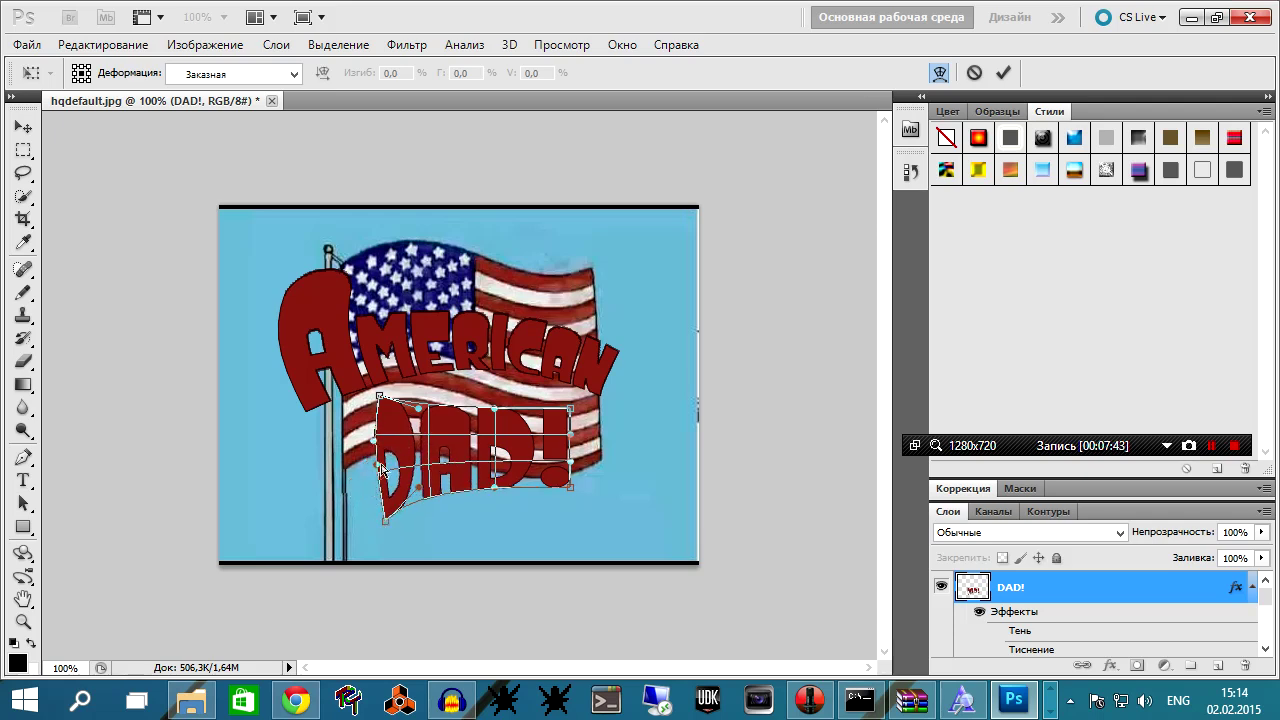
{"action": "left_click_drag", "start_coordinate": [376, 468], "coordinate": [359, 452]}
{"action": "left_click_drag", "start_coordinate": [383, 396], "coordinate": [356, 418]}
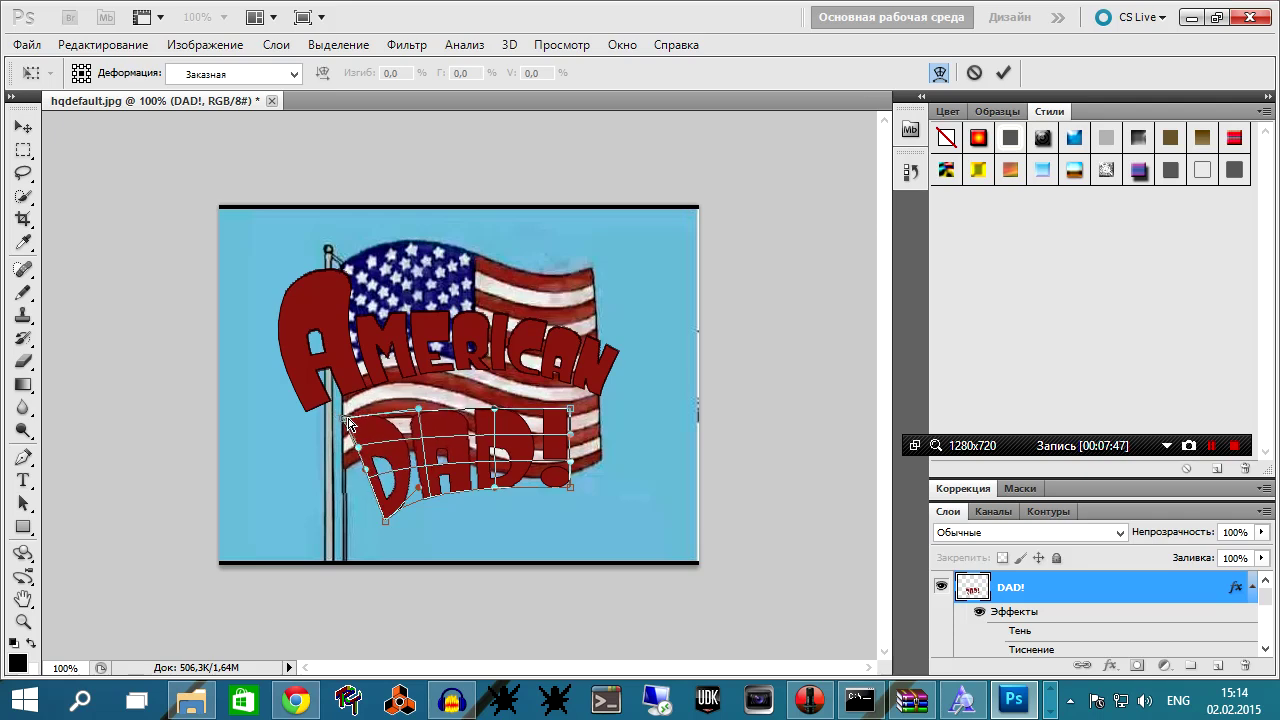
{"action": "left_click_drag", "start_coordinate": [420, 411], "coordinate": [419, 372]}
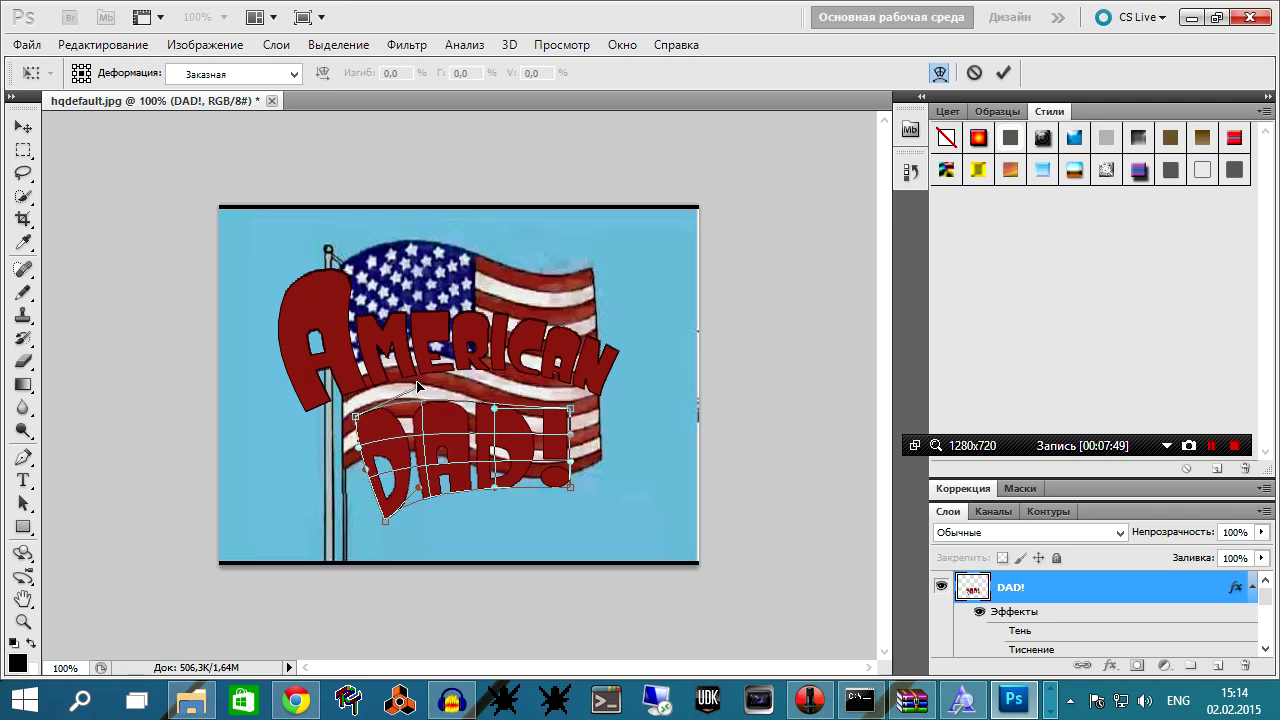
{"action": "left_click_drag", "start_coordinate": [496, 412], "coordinate": [496, 388]}
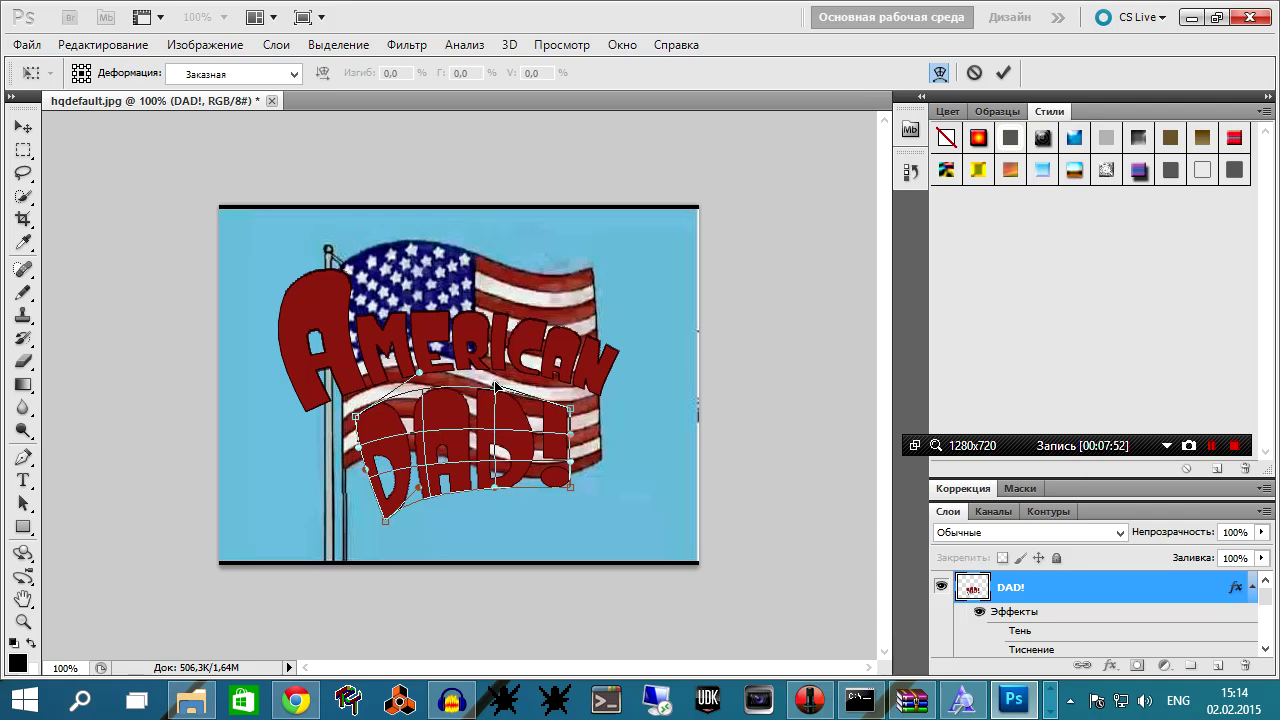
{"action": "mouse_move", "coordinate": [568, 493]}
{"action": "left_mouse_down"}
{"action": "mouse_move", "coordinate": [570, 433]}
{"action": "mouse_move", "coordinate": [556, 440]}
{"action": "left_mouse_up"}
{"action": "mouse_move", "coordinate": [497, 485]}
{"action": "left_mouse_down"}
{"action": "mouse_move", "coordinate": [500, 458]}
{"action": "mouse_move", "coordinate": [538, 475]}
{"action": "left_mouse_up"}
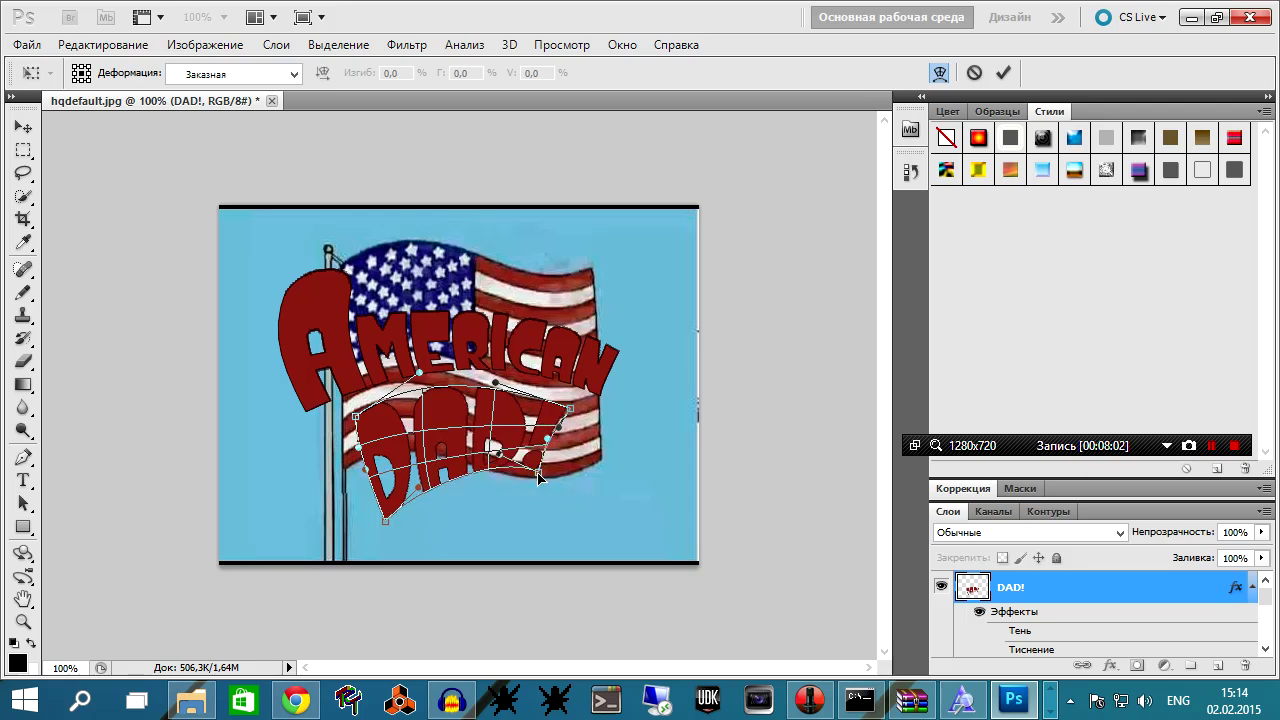
Refine the DAD! mesh so the letters follow the flag's folds, then commit.
{"action": "left_click_drag", "start_coordinate": [422, 497], "coordinate": [419, 458]}
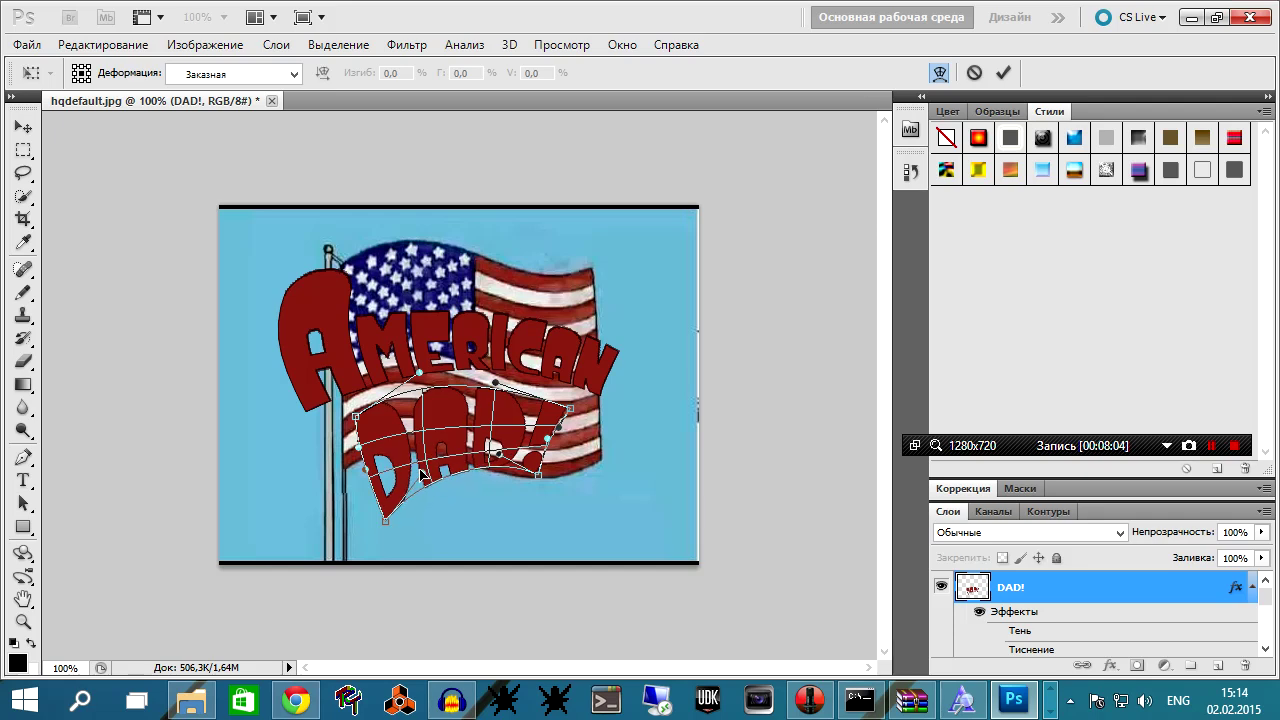
{"action": "left_click_drag", "start_coordinate": [387, 523], "coordinate": [375, 515]}
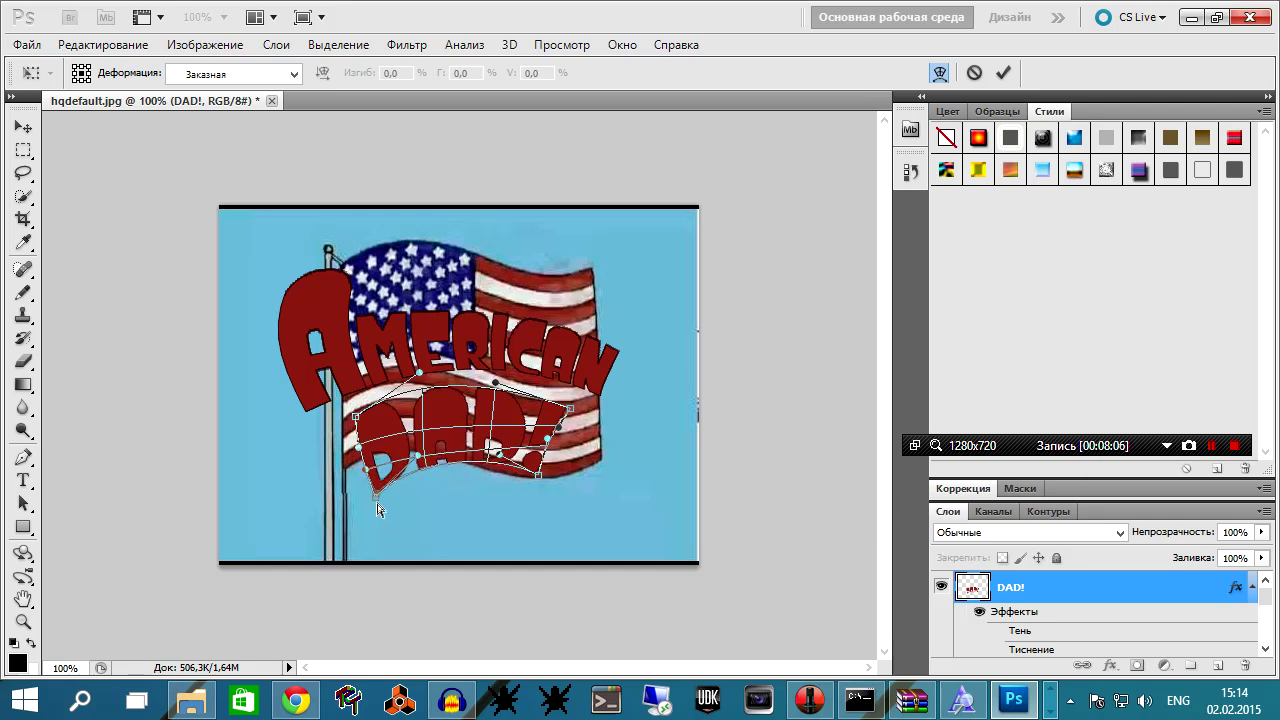
{"action": "left_click_drag", "start_coordinate": [437, 460], "coordinate": [438, 473]}
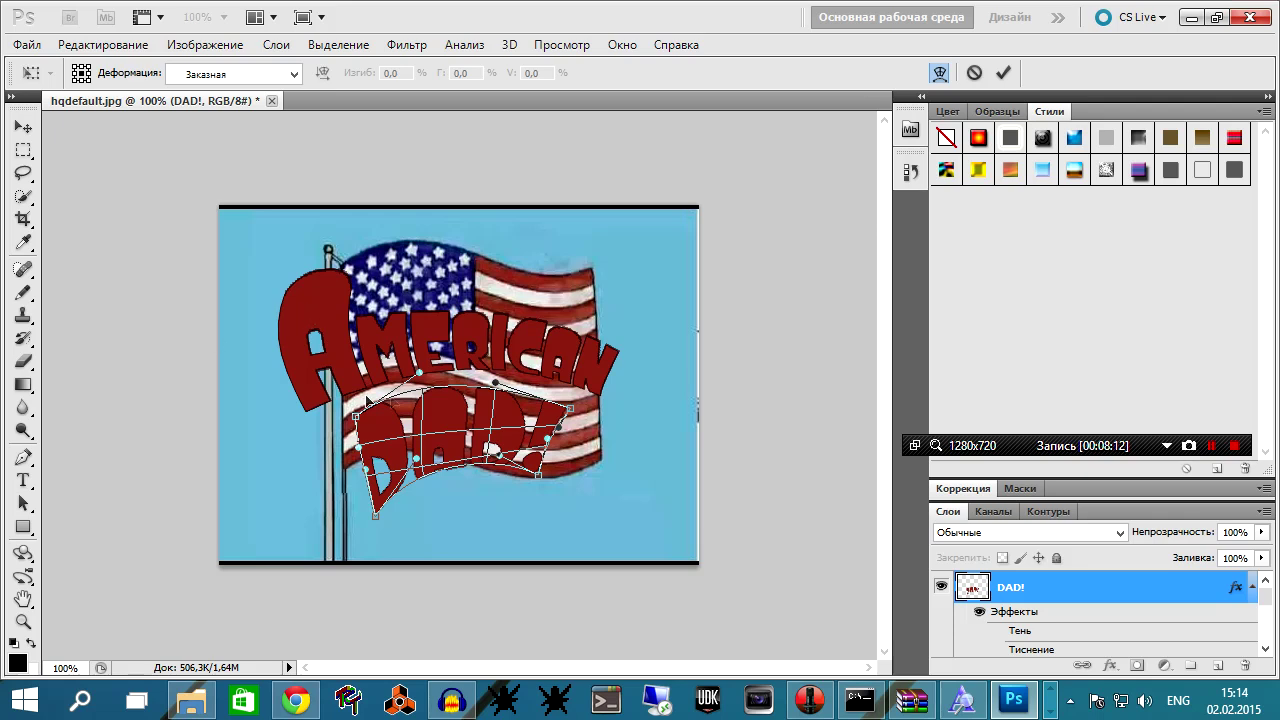
{"action": "left_click_drag", "start_coordinate": [356, 418], "coordinate": [355, 419]}
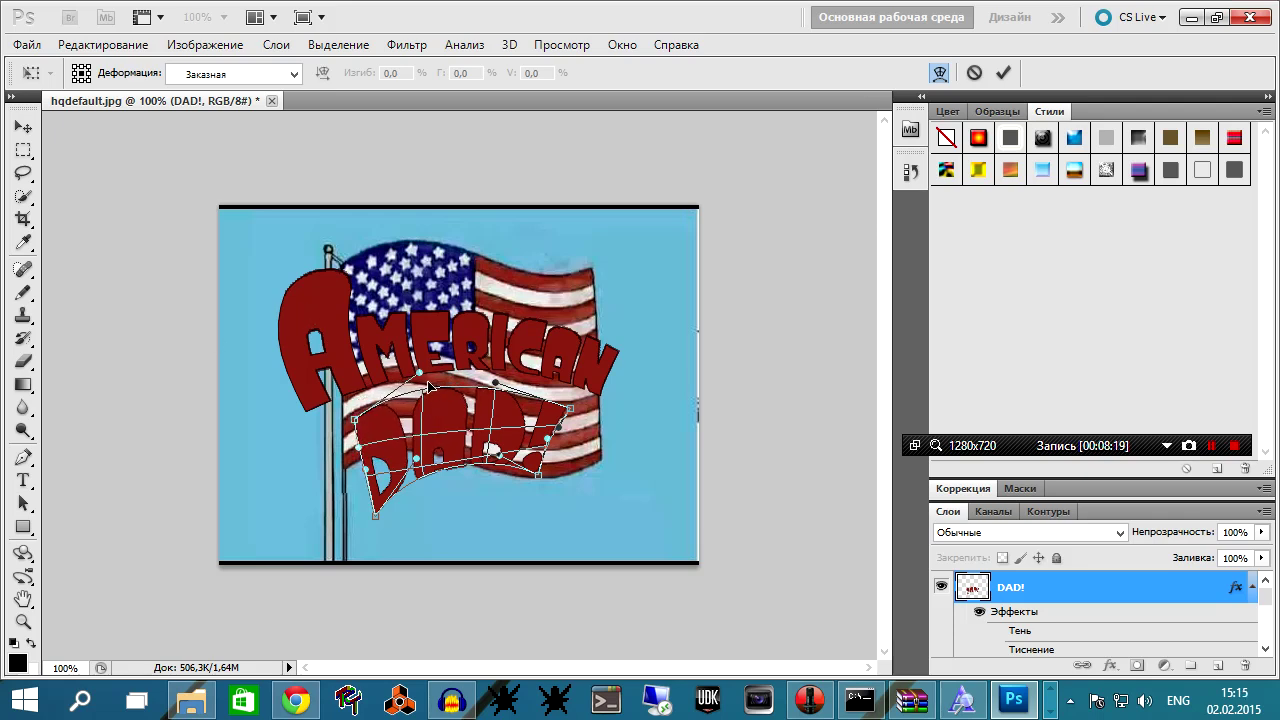
{"action": "left_click_drag", "start_coordinate": [427, 395], "coordinate": [433, 398]}
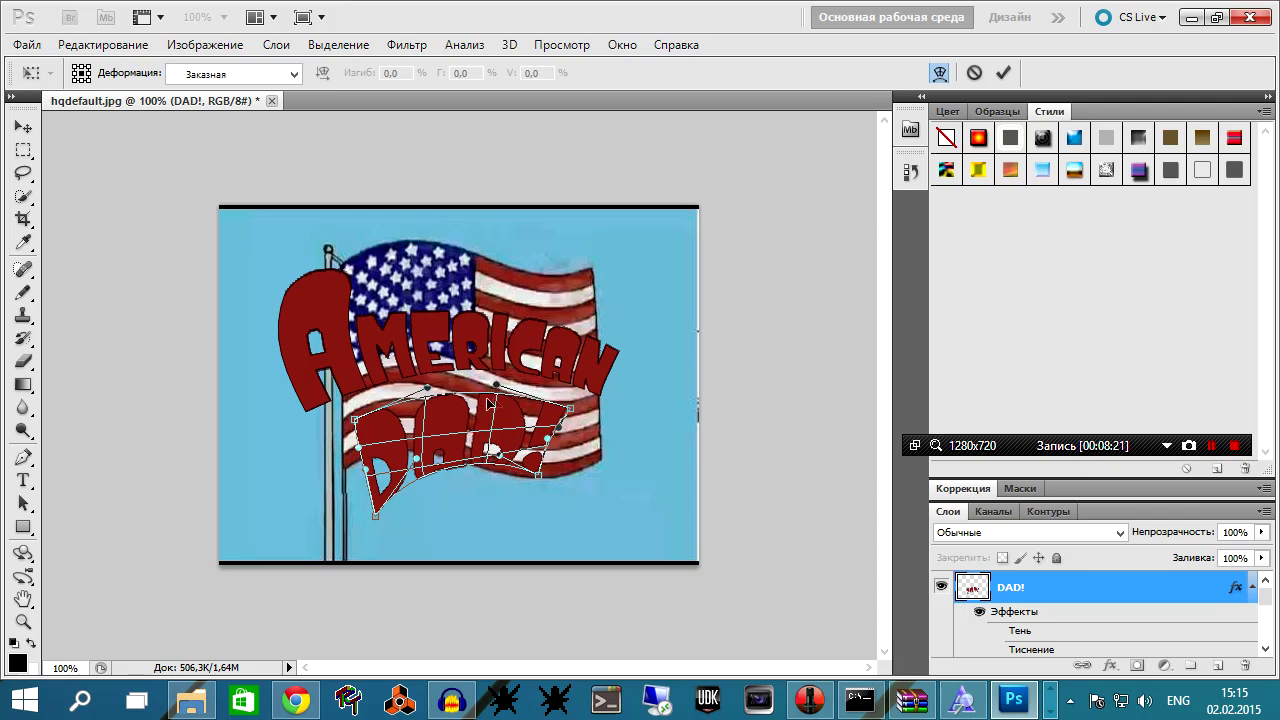
{"action": "left_click_drag", "start_coordinate": [568, 413], "coordinate": [570, 412]}
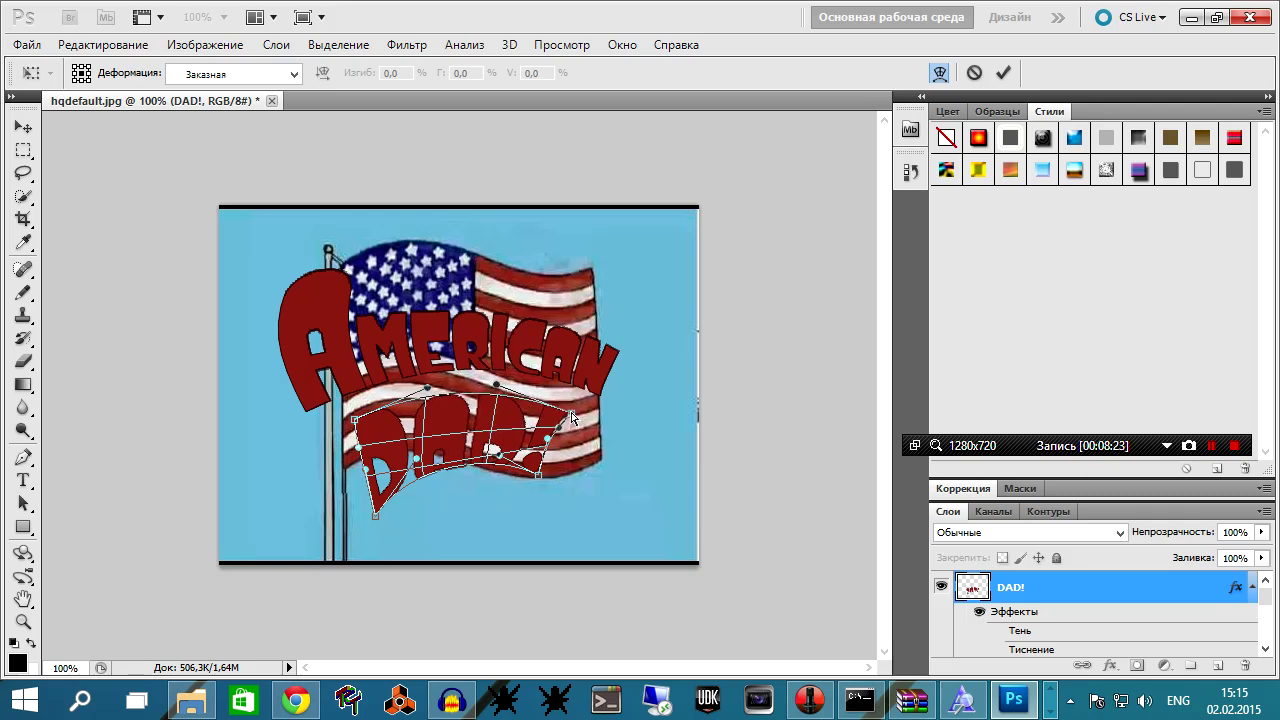
{"action": "left_click_drag", "start_coordinate": [539, 480], "coordinate": [543, 475]}
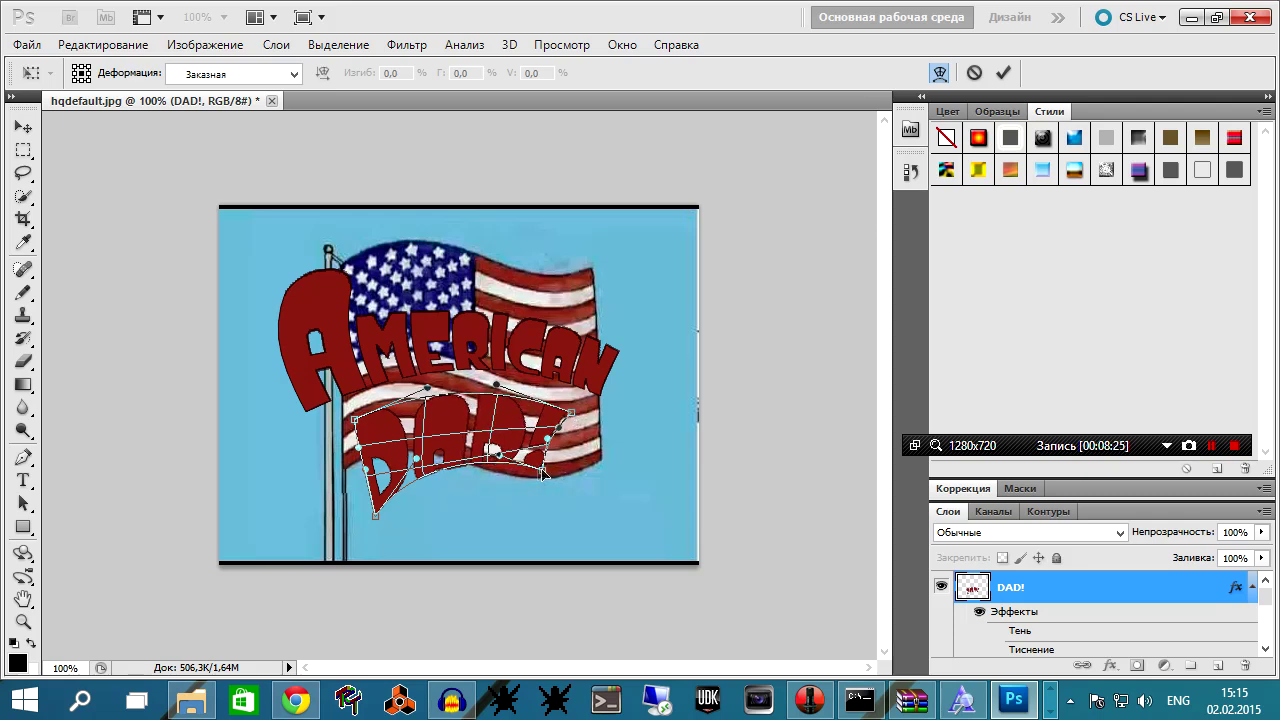
{"action": "left_click_drag", "start_coordinate": [377, 518], "coordinate": [374, 508]}
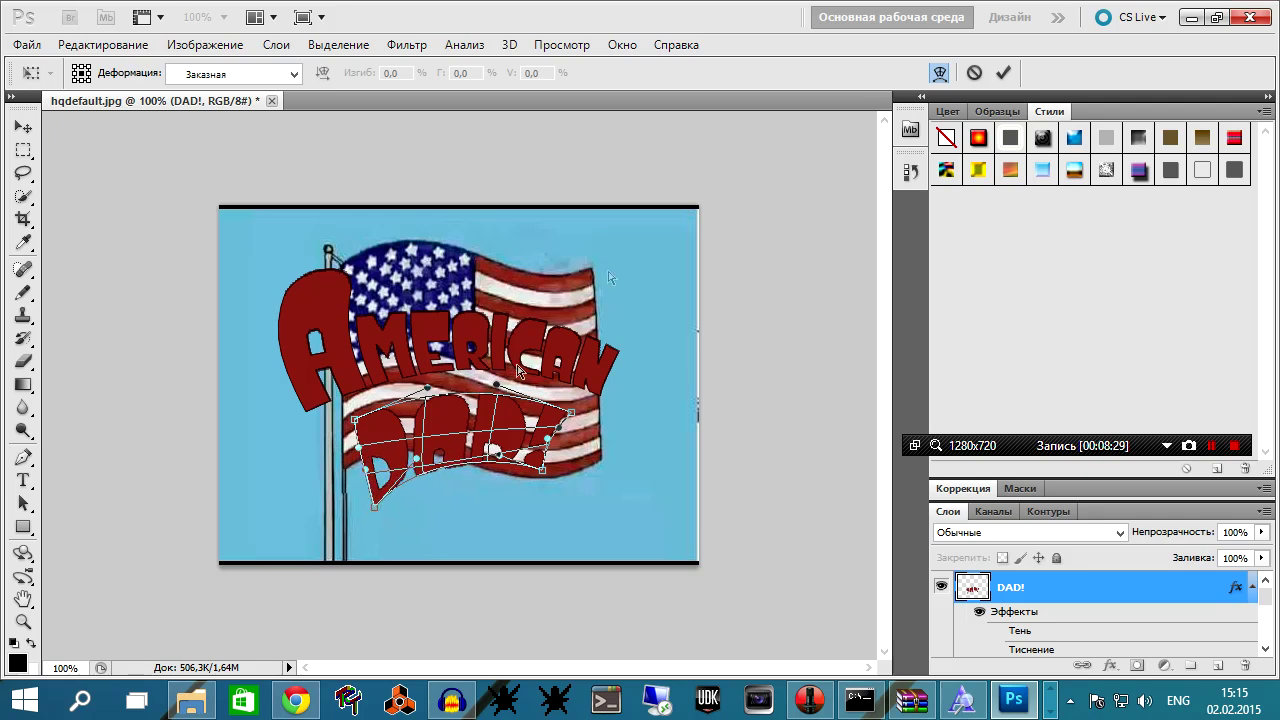
{"action": "left_click", "coordinate": [1003, 72]}
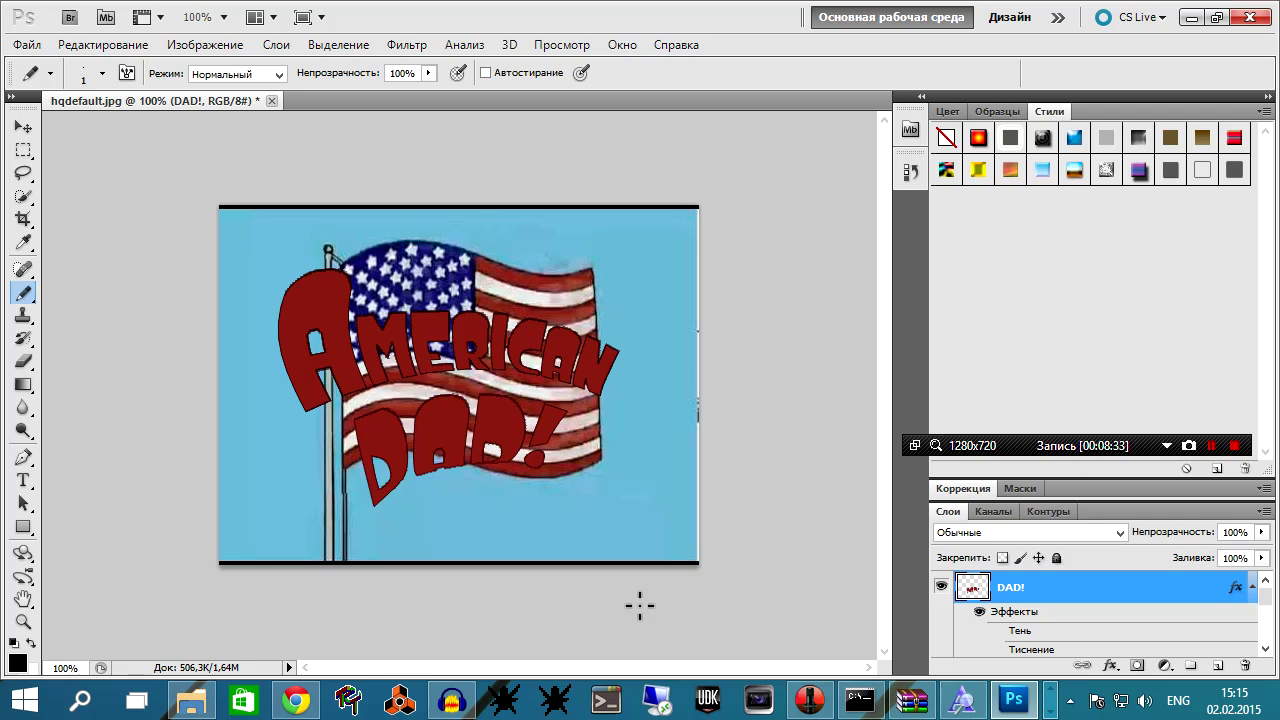
Compare DAD! straight and warped using undo and redo.
{"action": "key", "text": "ctrl+z"}
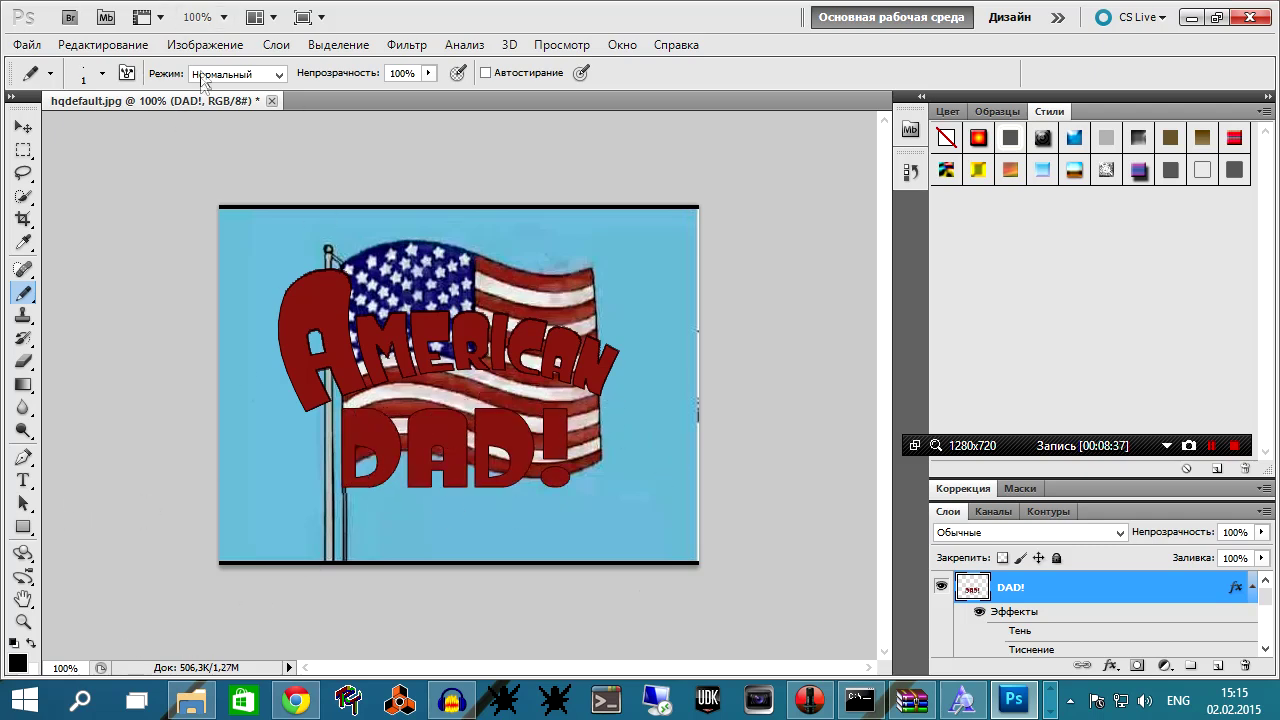
{"action": "key", "text": "ctrl+y"}
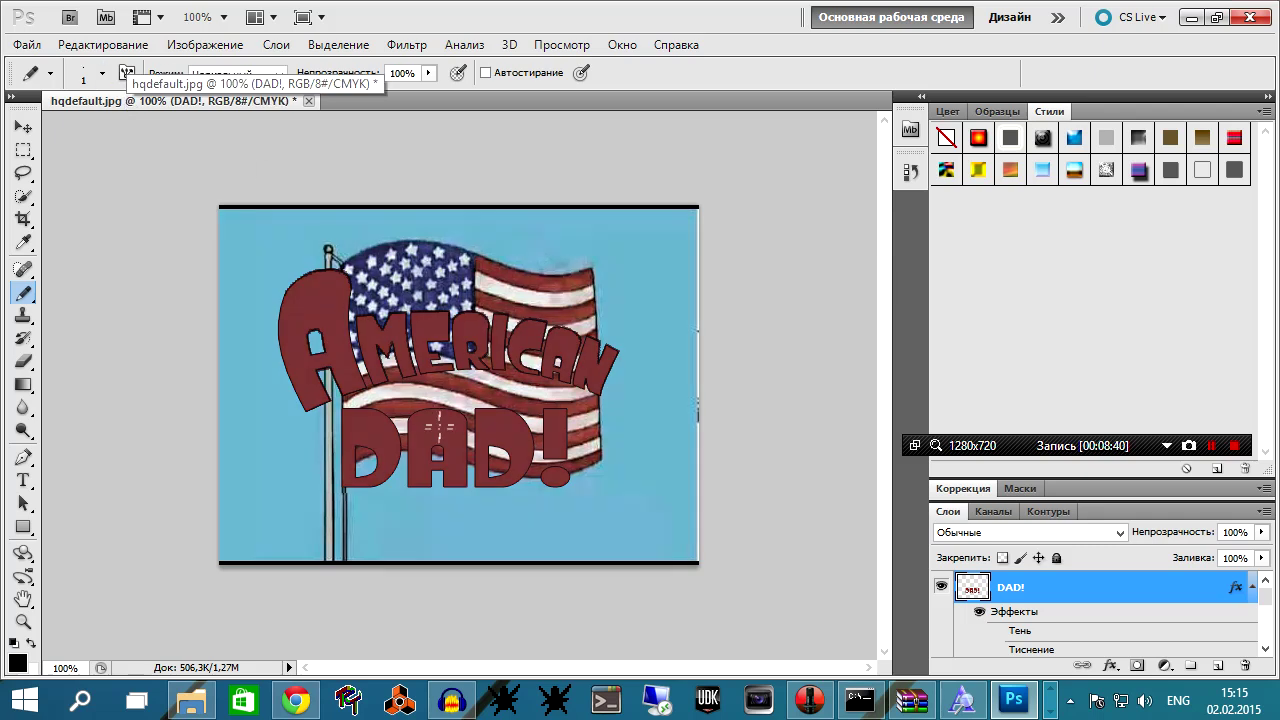
{"action": "key", "text": "ctrl+z"}
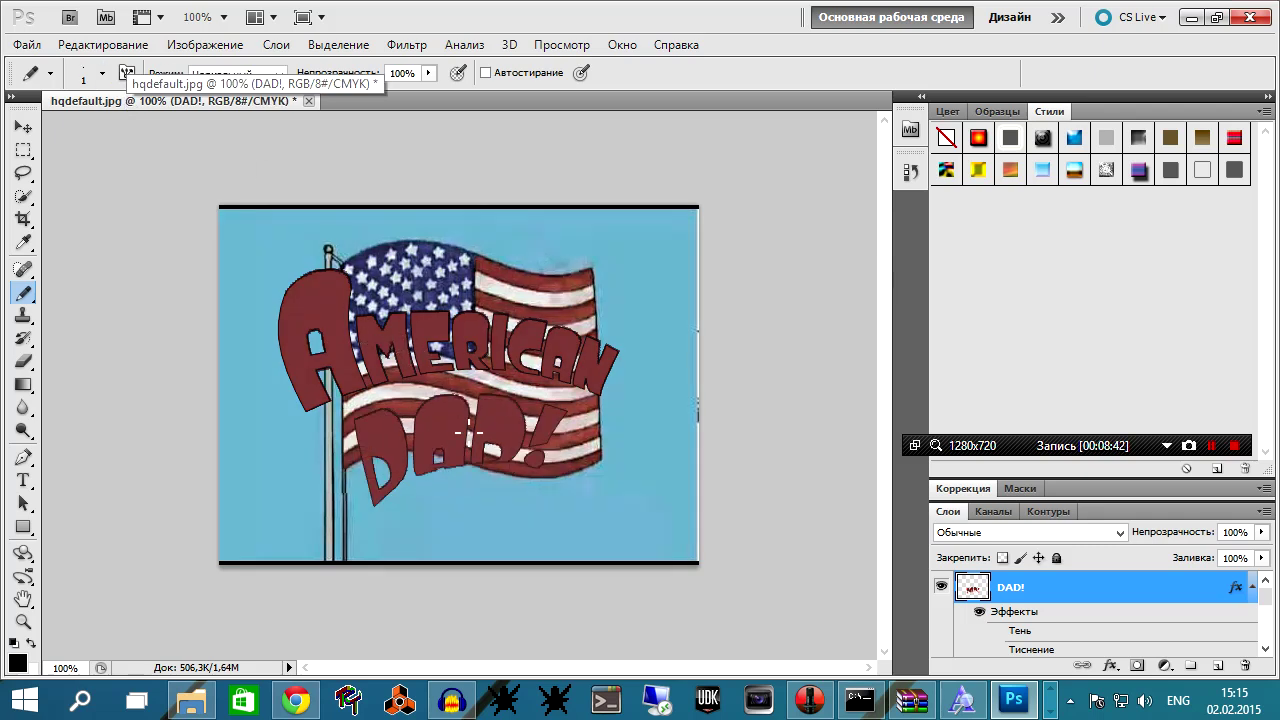
{"action": "key", "text": "ctrl+y"}
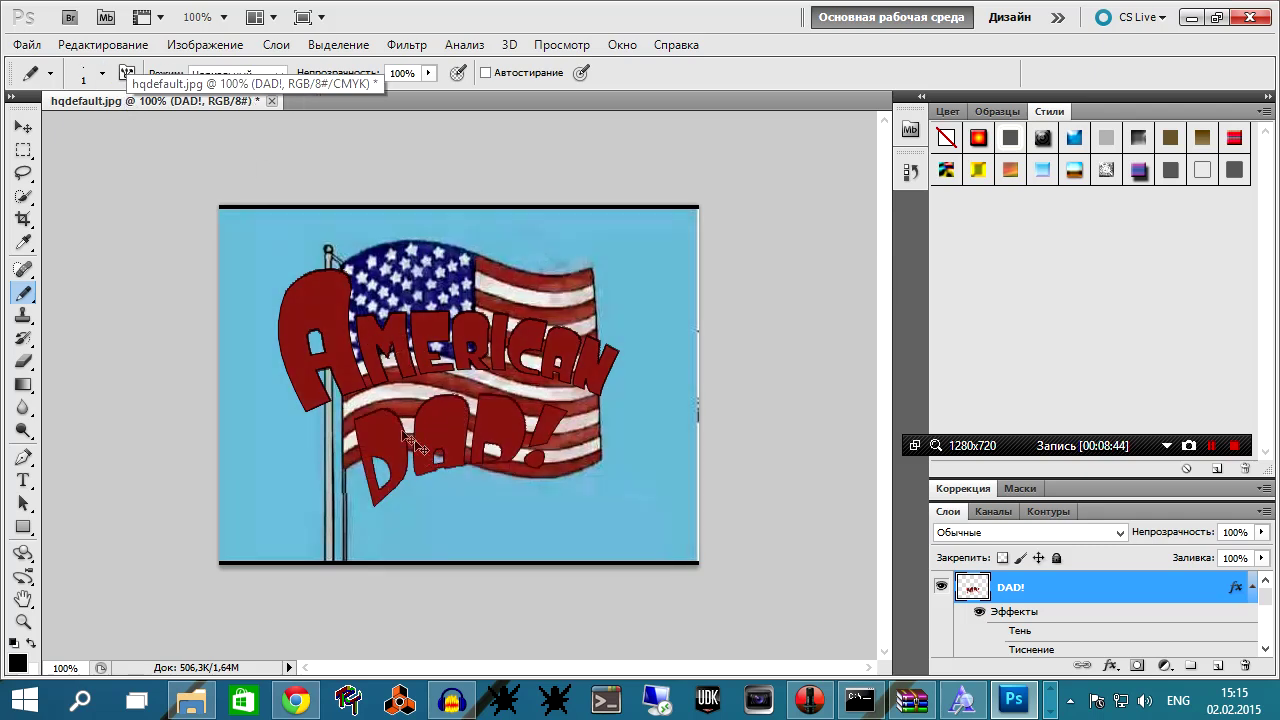
Warp DAD! again so it dips further along the flag's folds, and commit.
{"action": "left_click", "coordinate": [103, 44]}
{"action": "mouse_move", "coordinate": [330, 381]}
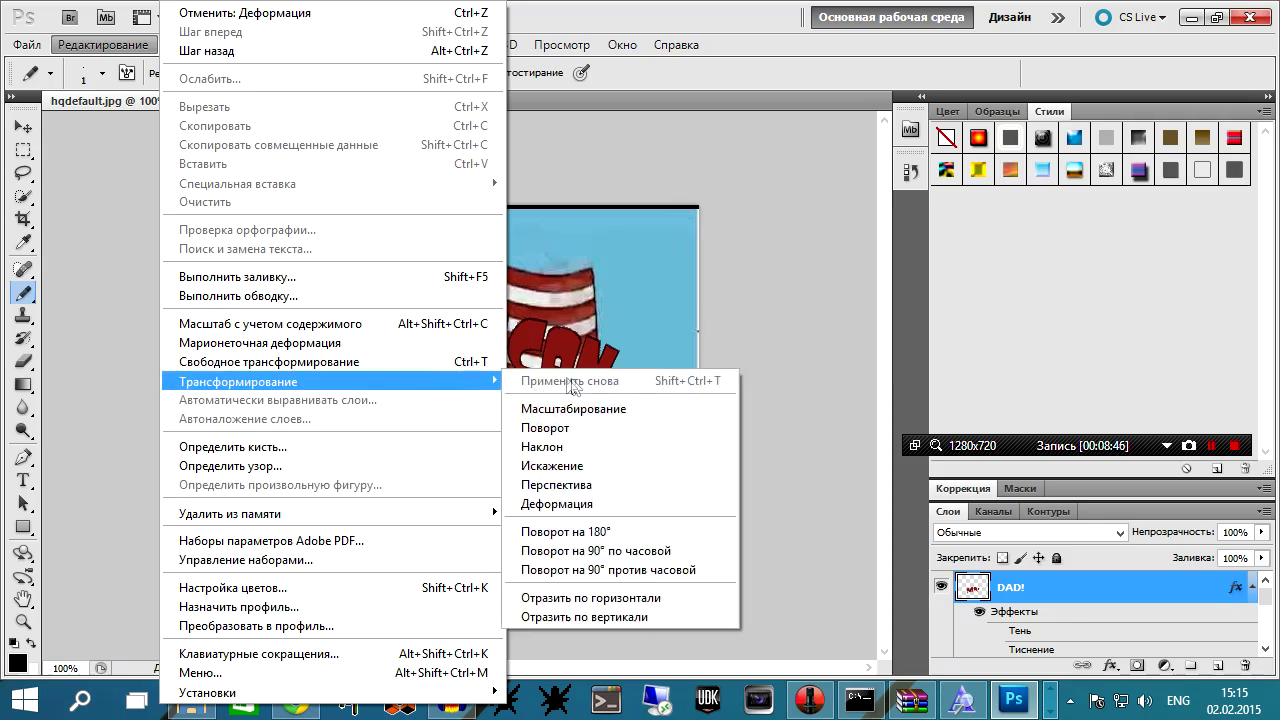
{"action": "left_click", "coordinate": [578, 506]}
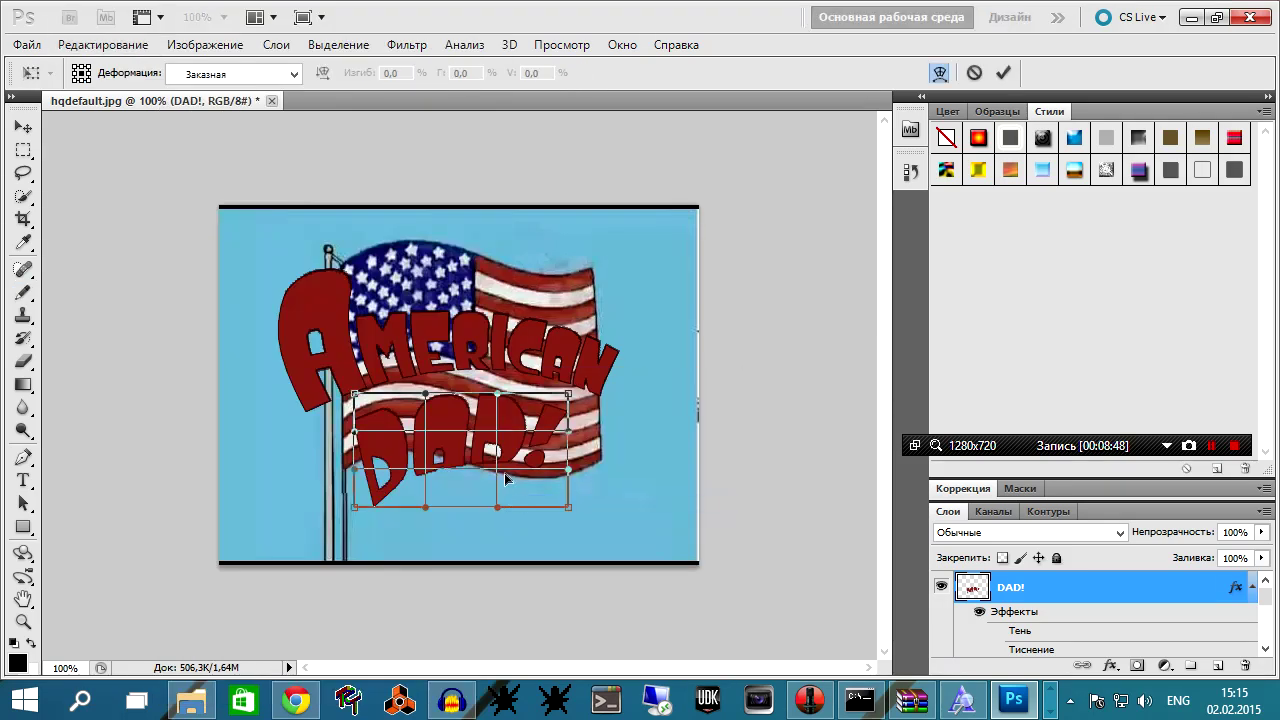
{"action": "mouse_move", "coordinate": [500, 507]}
{"action": "left_mouse_down"}
{"action": "mouse_move", "coordinate": [497, 462]}
{"action": "mouse_move", "coordinate": [510, 468]}
{"action": "left_mouse_up"}
{"action": "mouse_move", "coordinate": [355, 507]}
{"action": "left_mouse_down"}
{"action": "mouse_move", "coordinate": [348, 497]}
{"action": "mouse_move", "coordinate": [348, 512]}
{"action": "left_mouse_up"}
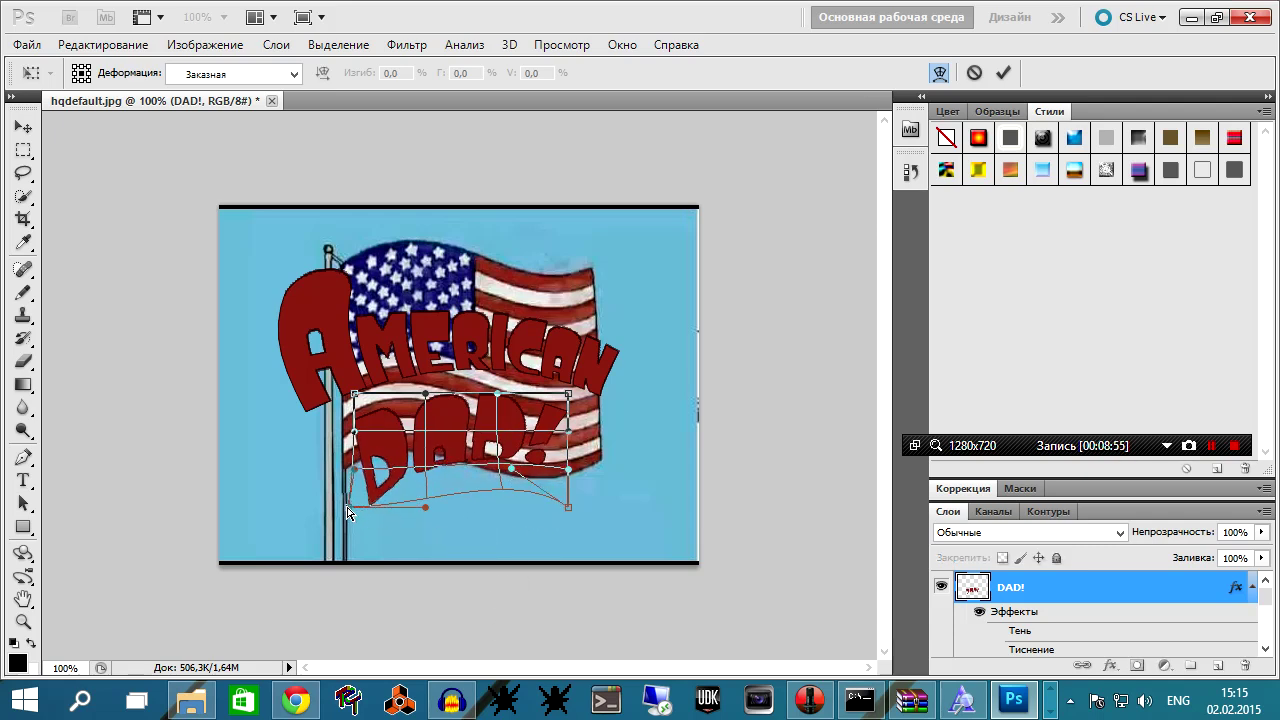
{"action": "left_click_drag", "start_coordinate": [572, 508], "coordinate": [583, 545]}
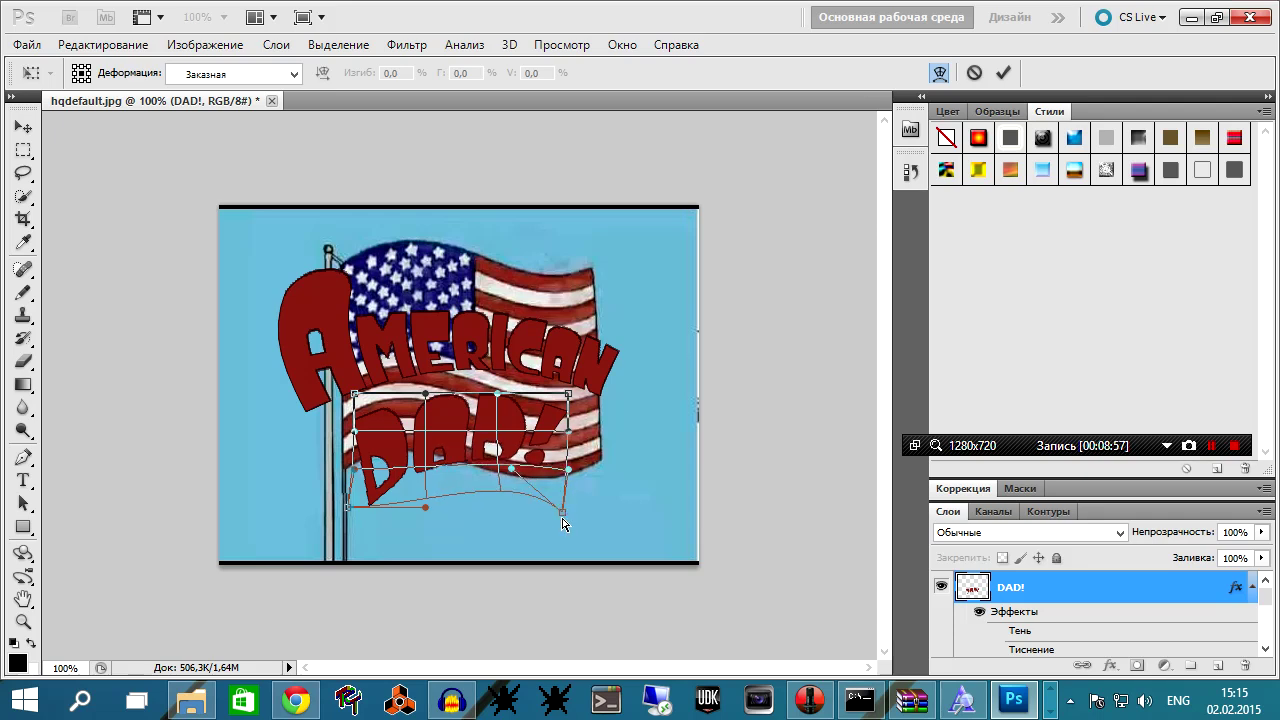
{"action": "left_click_drag", "start_coordinate": [583, 549], "coordinate": [558, 533]}
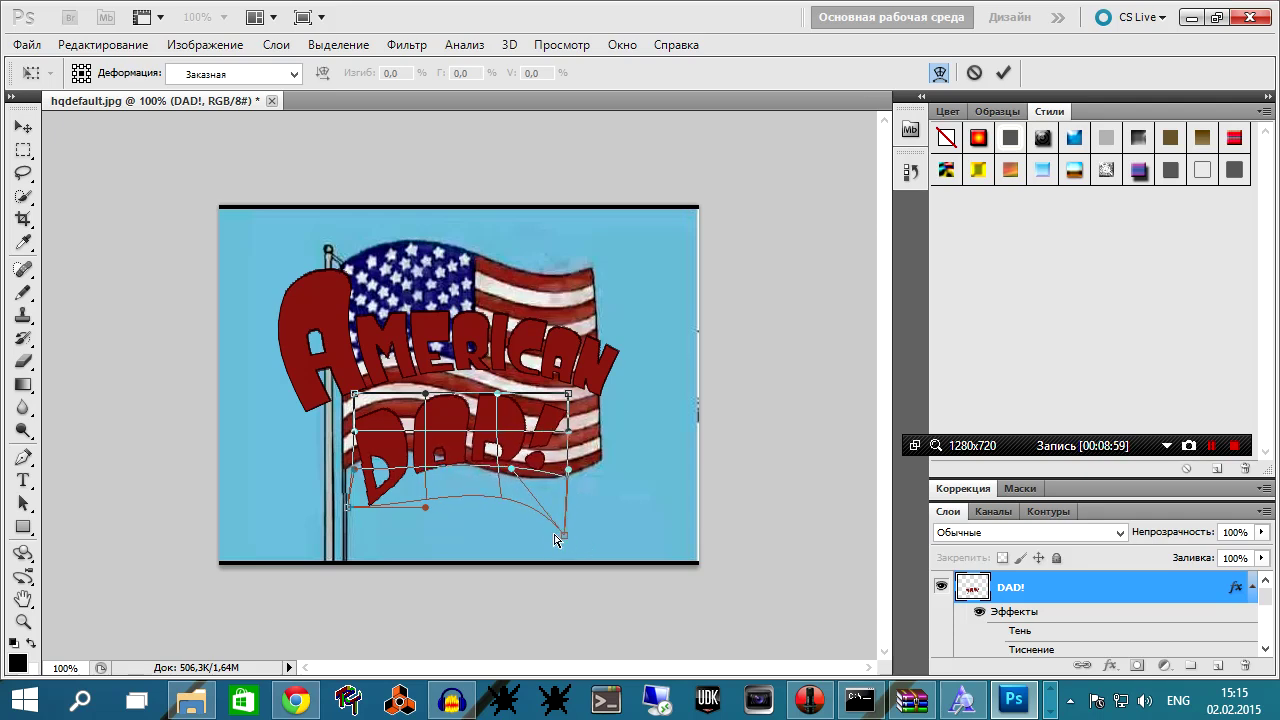
{"action": "left_click_drag", "start_coordinate": [477, 481], "coordinate": [483, 480]}
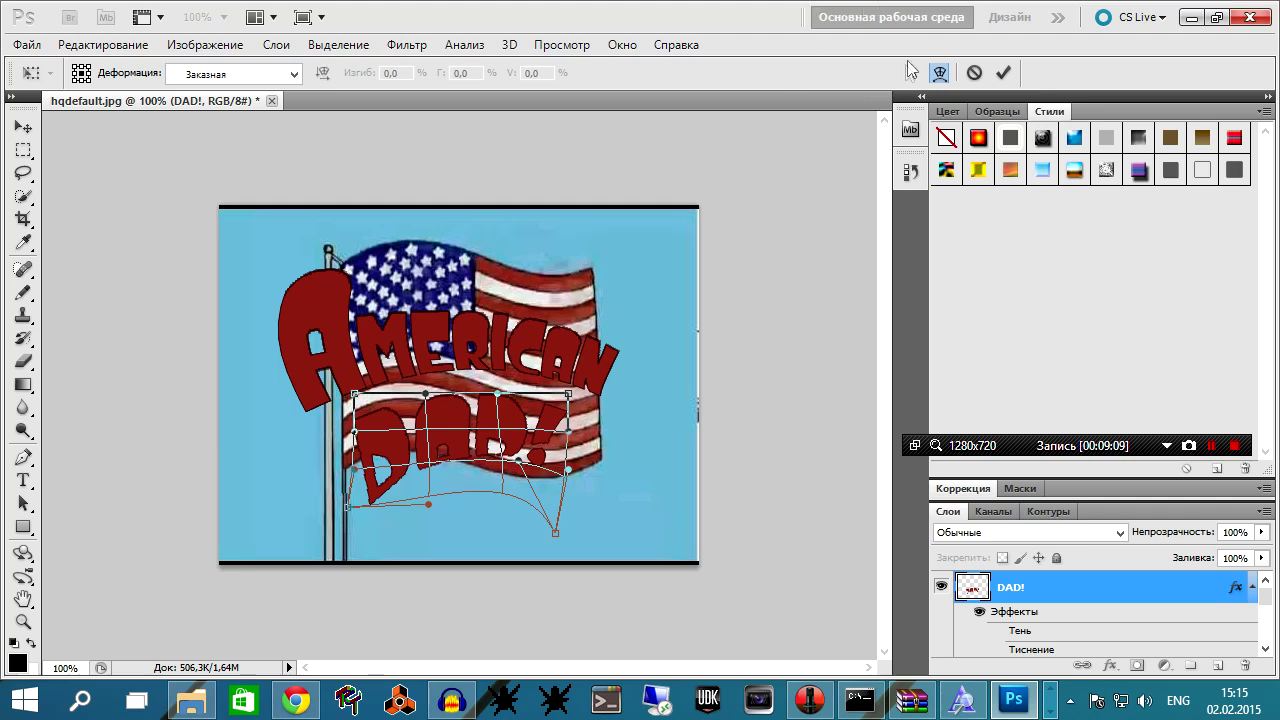
{"action": "left_click", "coordinate": [1003, 72]}
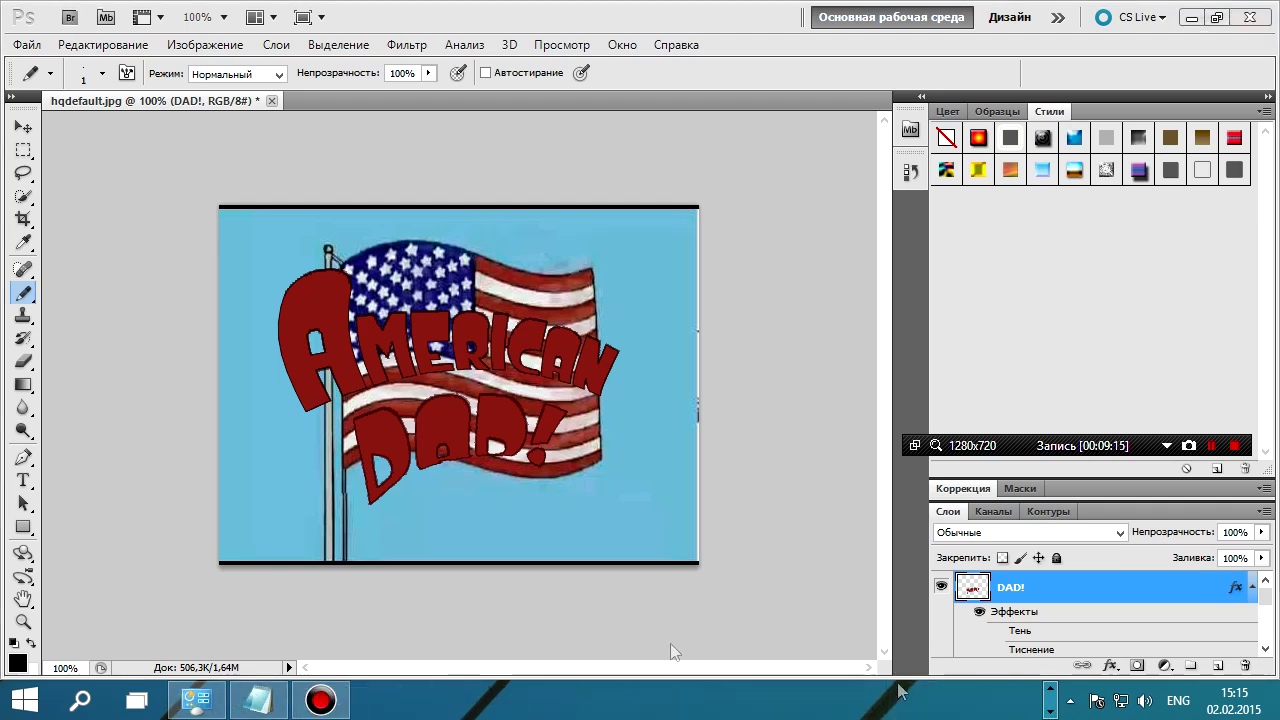
Bring the Notepad tutorial notes back to the front.
{"action": "left_click", "coordinate": [260, 700]}
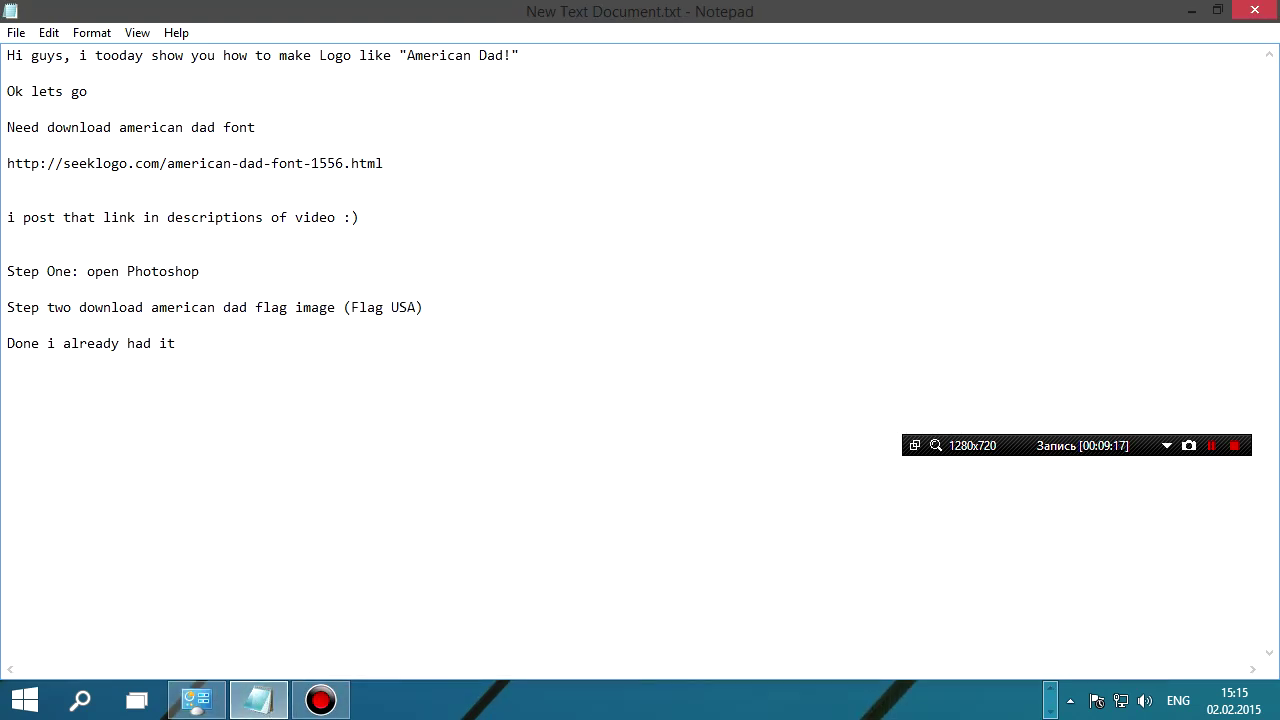